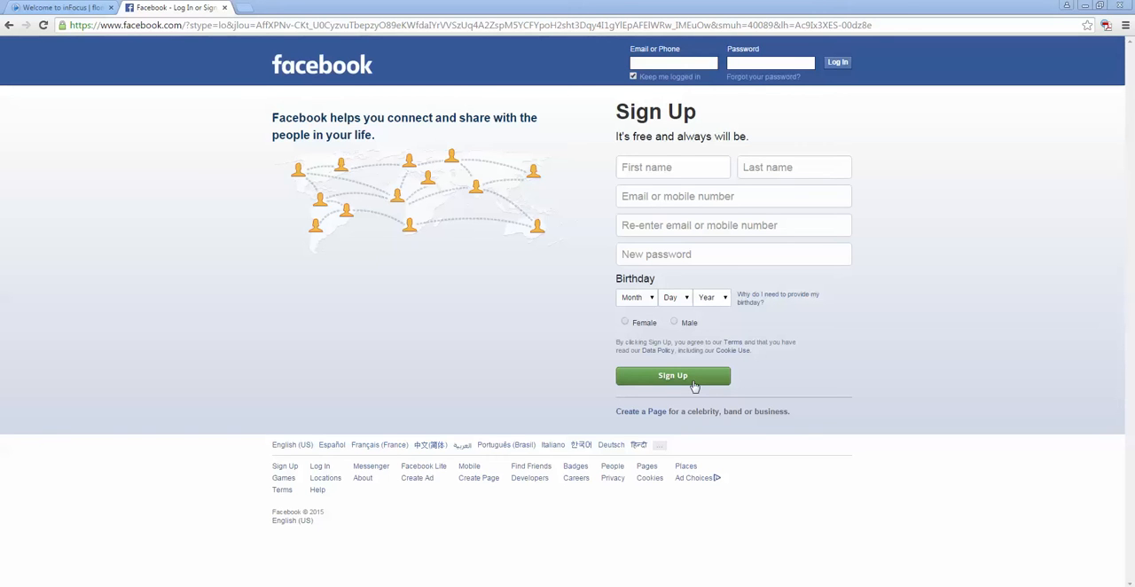
Step: Log in to Facebook with the account's email address and password
click(648, 63)
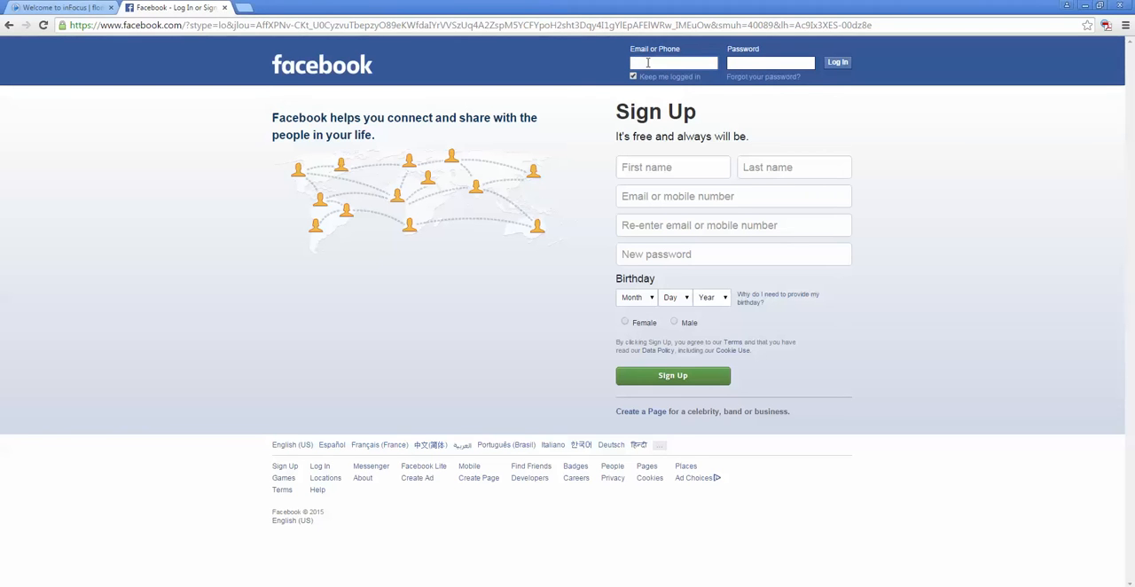
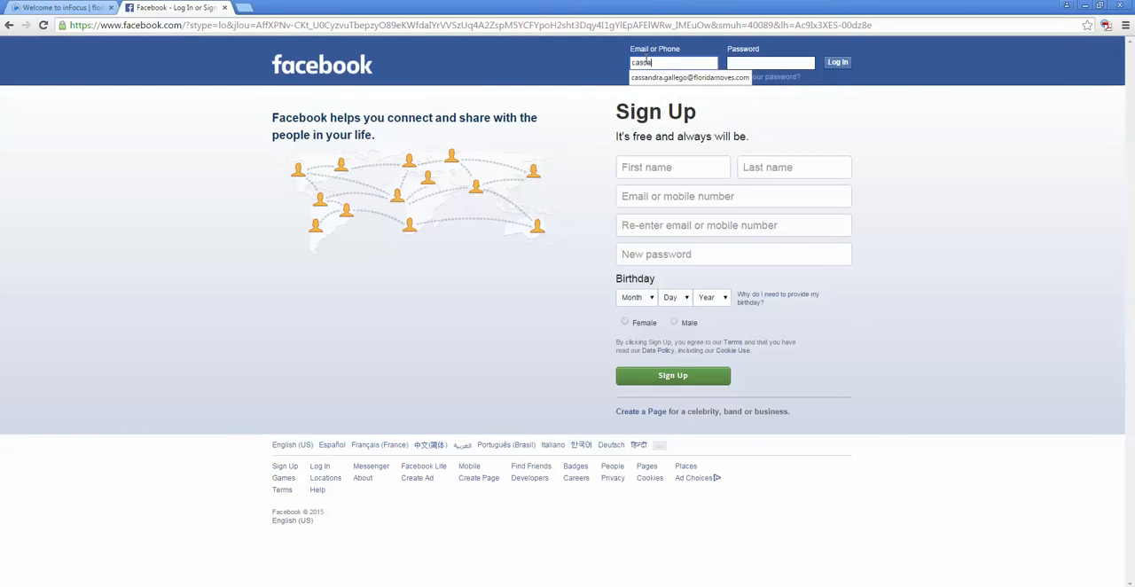
key(Tab)
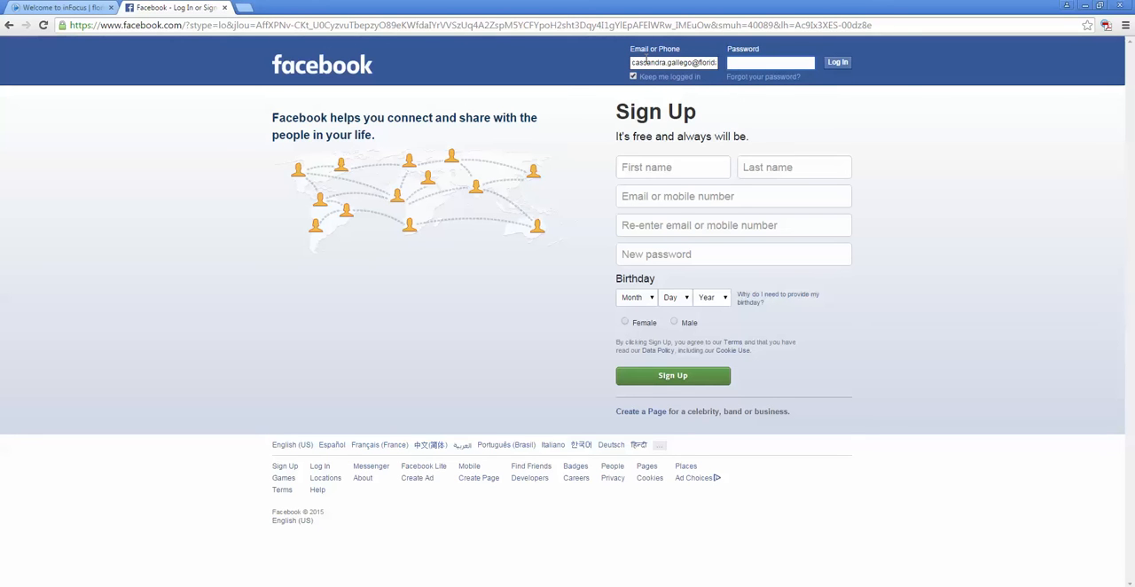
key(Return)
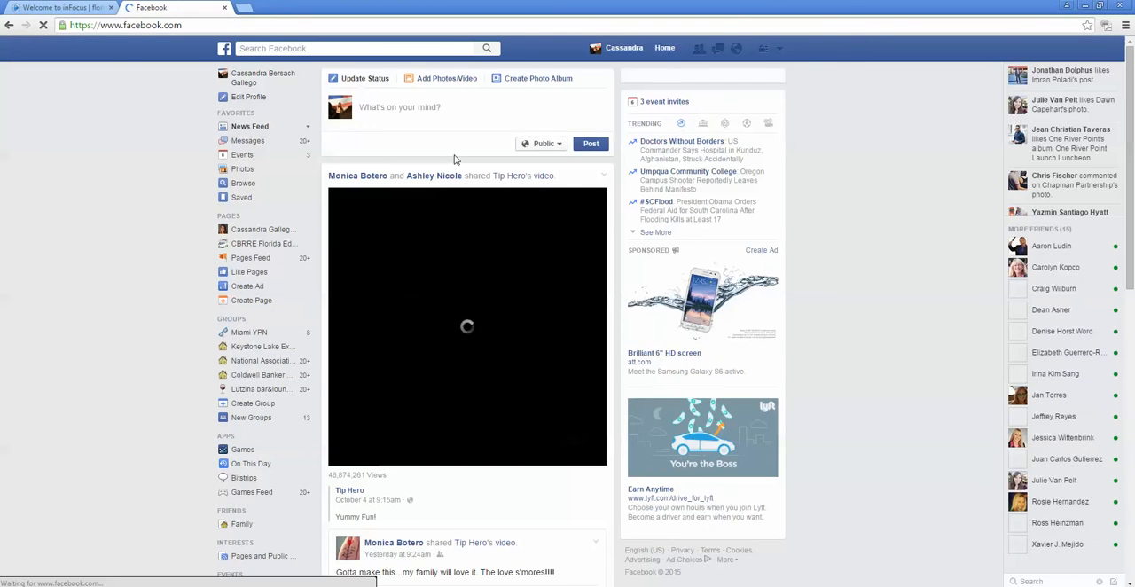
Step: Look through the recent posts in the news feed and decline the browser's offer to save the password
scroll(513, 134, down, 6)
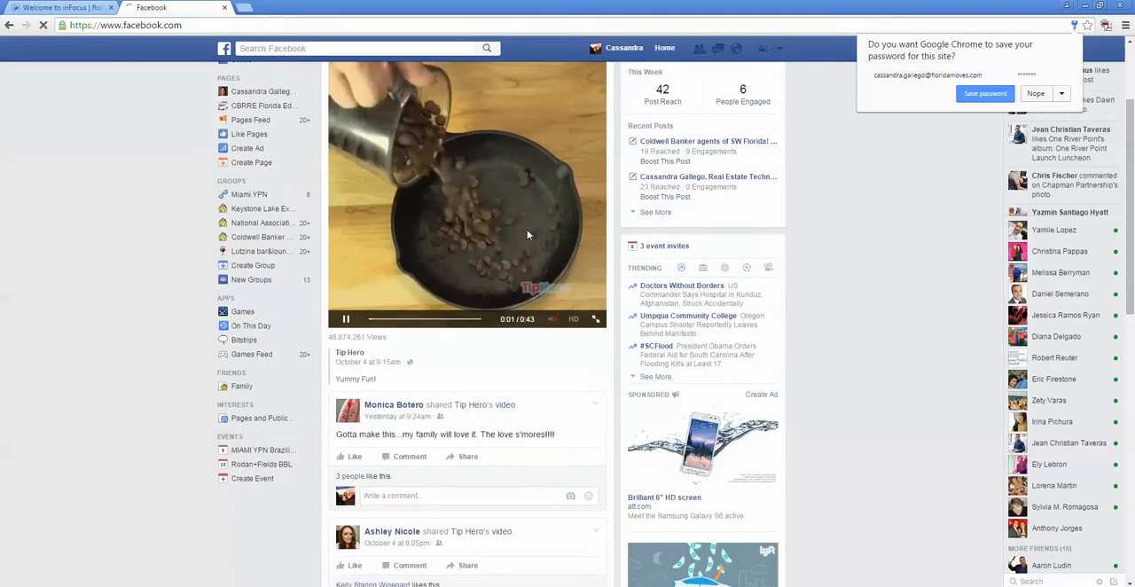
scroll(521, 240, down, 5)
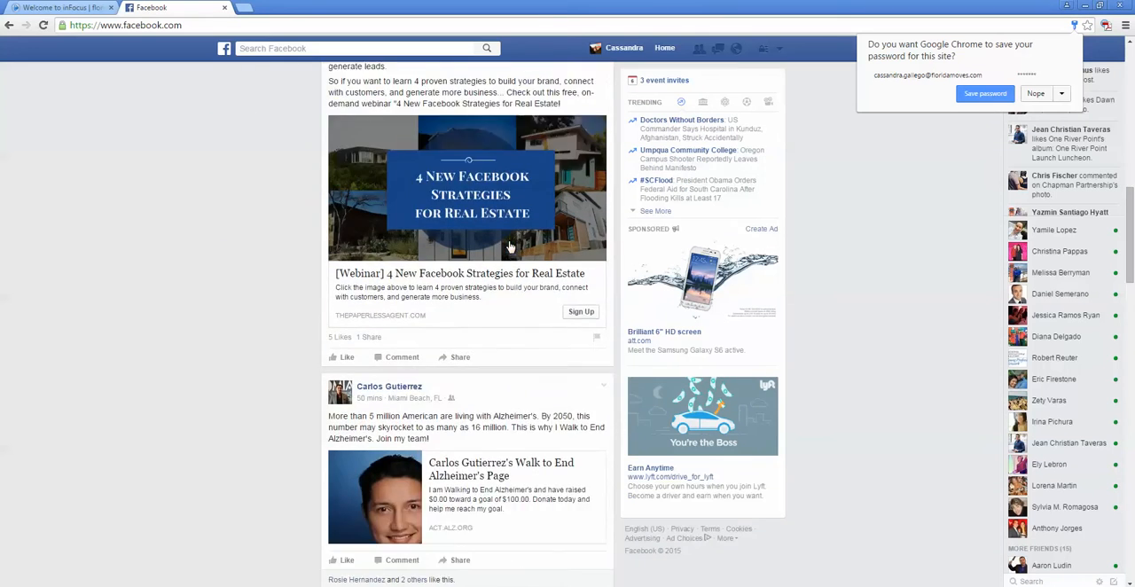
scroll(507, 250, down, 4)
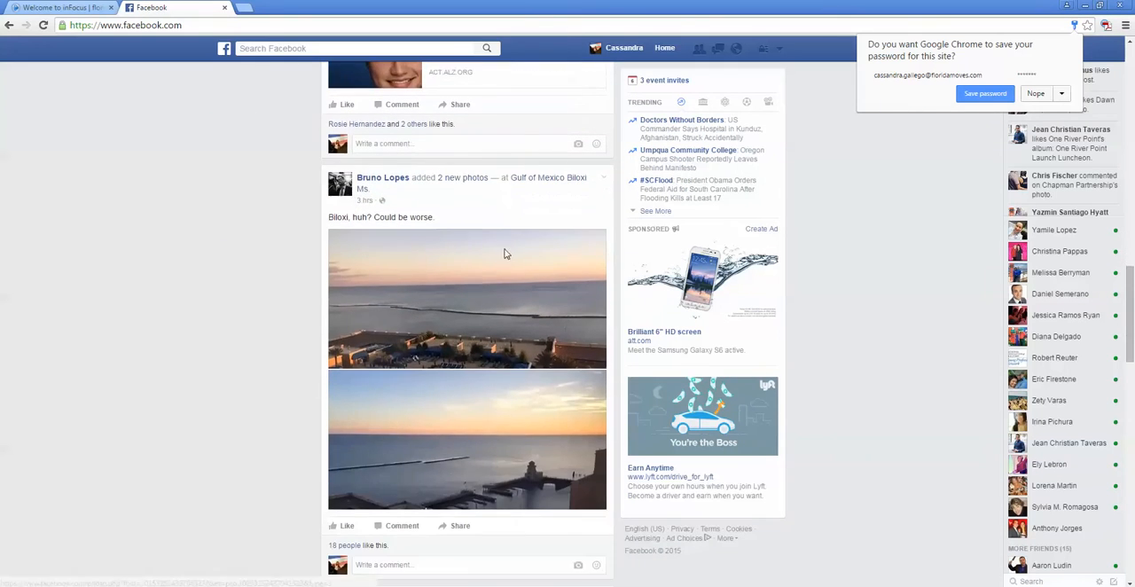
scroll(452, 267, down, 8)
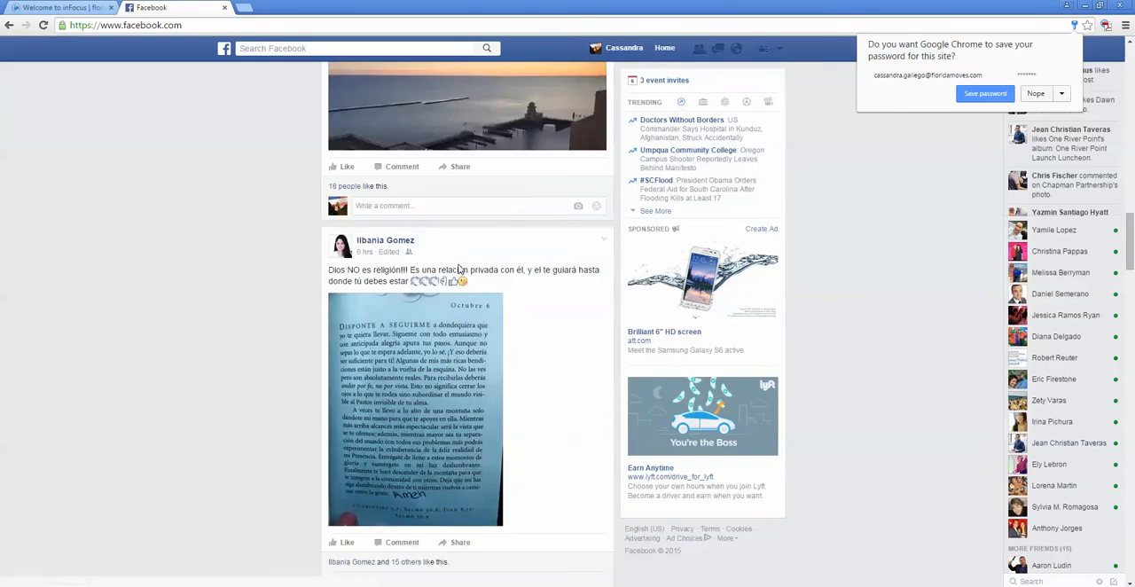
scroll(490, 273, up, 20)
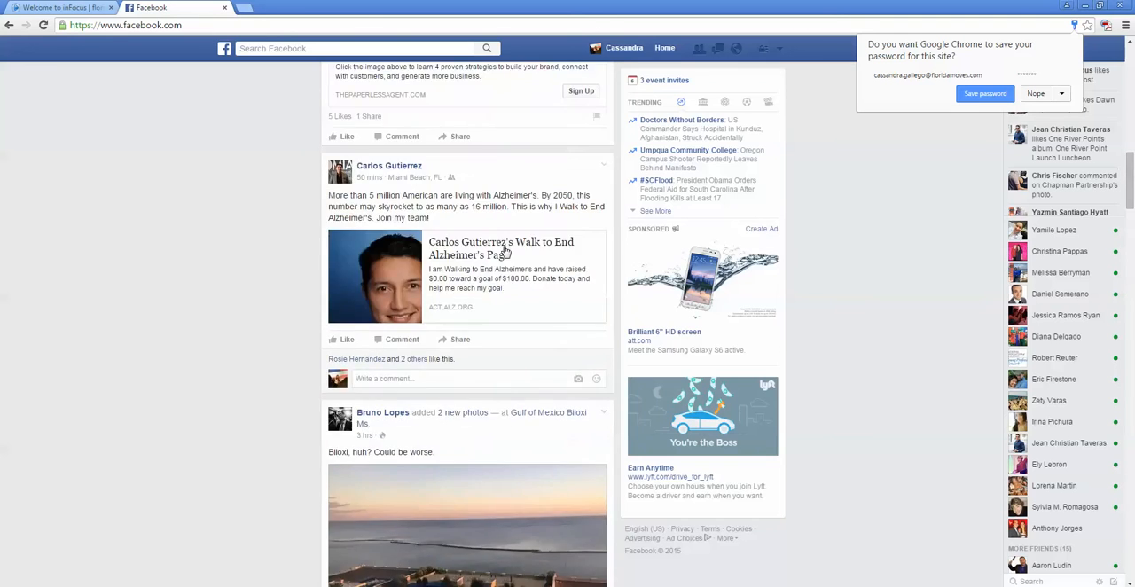
scroll(510, 241, up, 2)
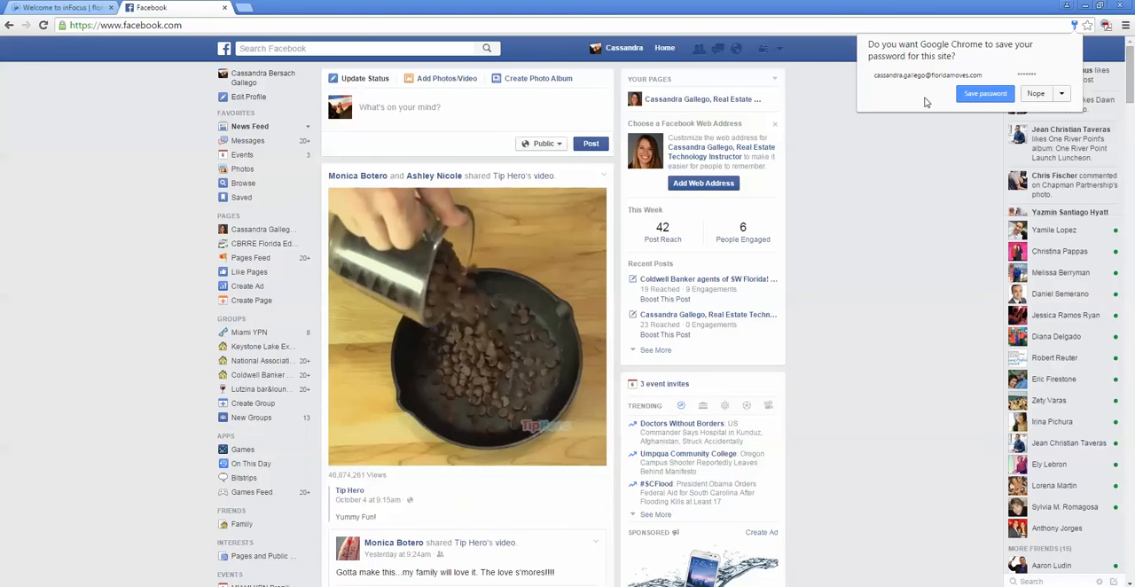
click(1038, 94)
Step: Open the personal profile and look through its timeline posts, photos and videos
click(623, 48)
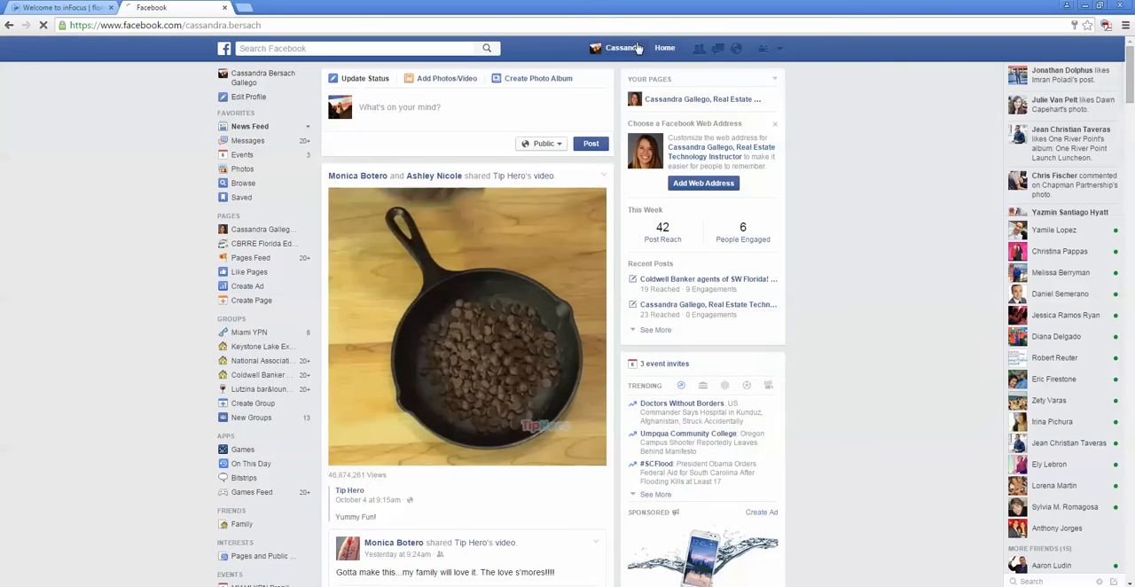
scroll(577, 287, down, 8)
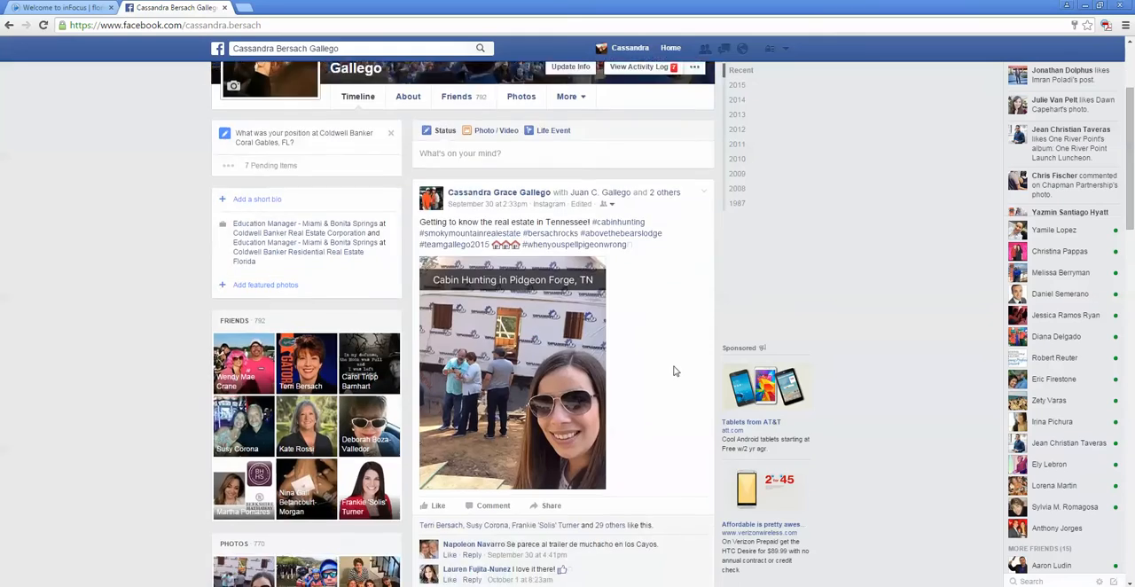
scroll(674, 372, down, 5)
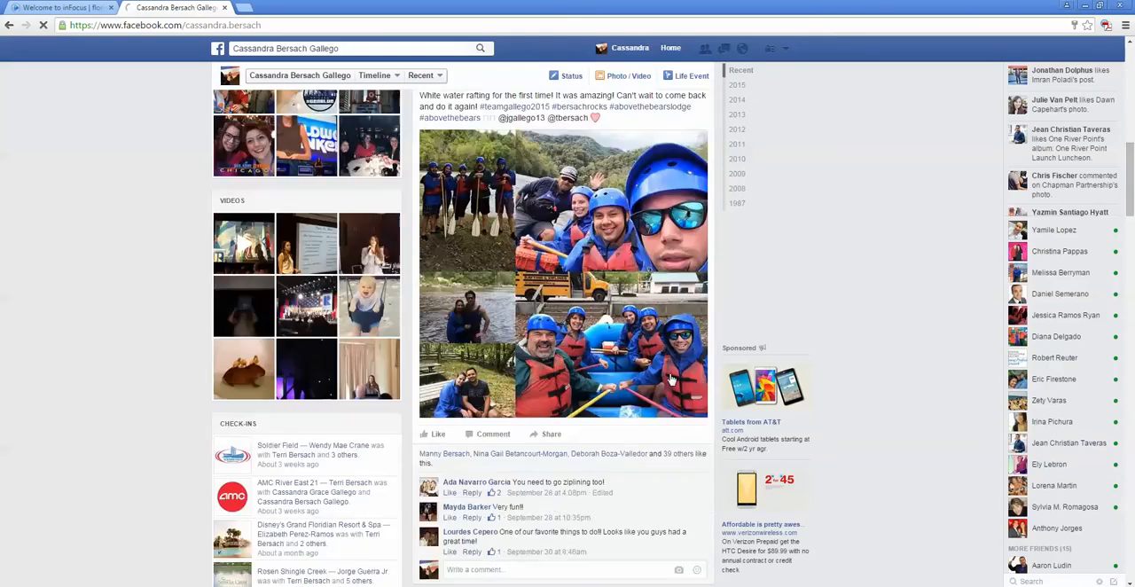
scroll(654, 376, up, 13)
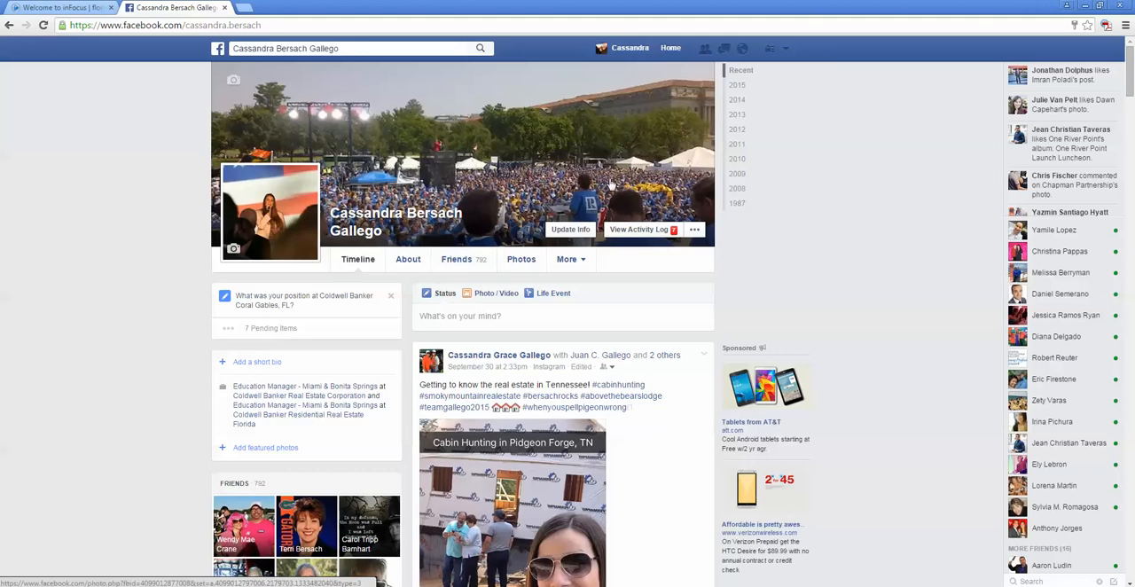
Step: Switch to using Facebook as the Real Estate Technology Instructor business page
click(784, 50)
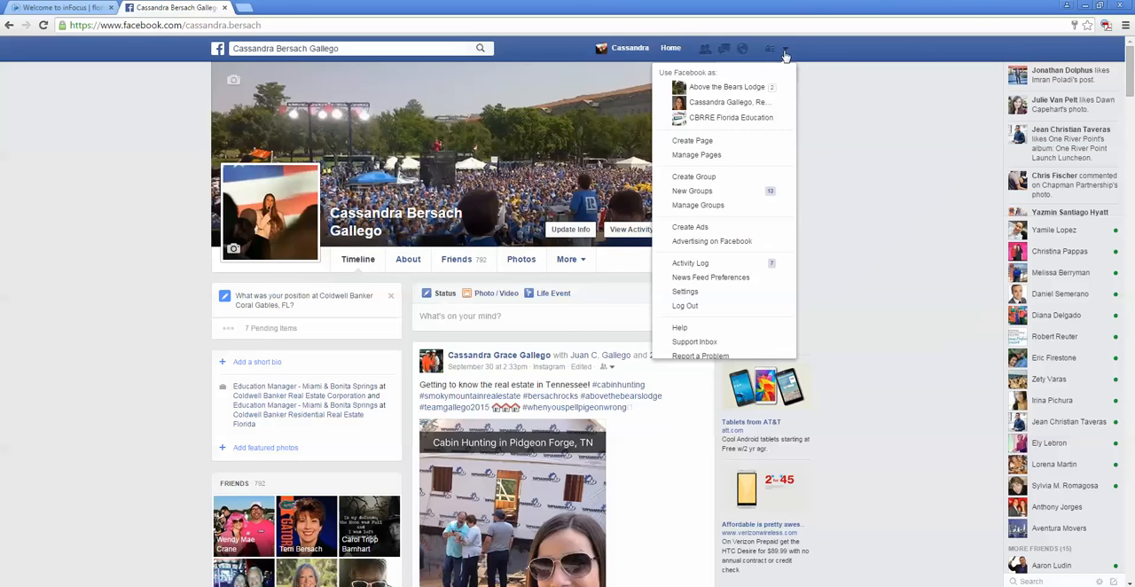
click(758, 110)
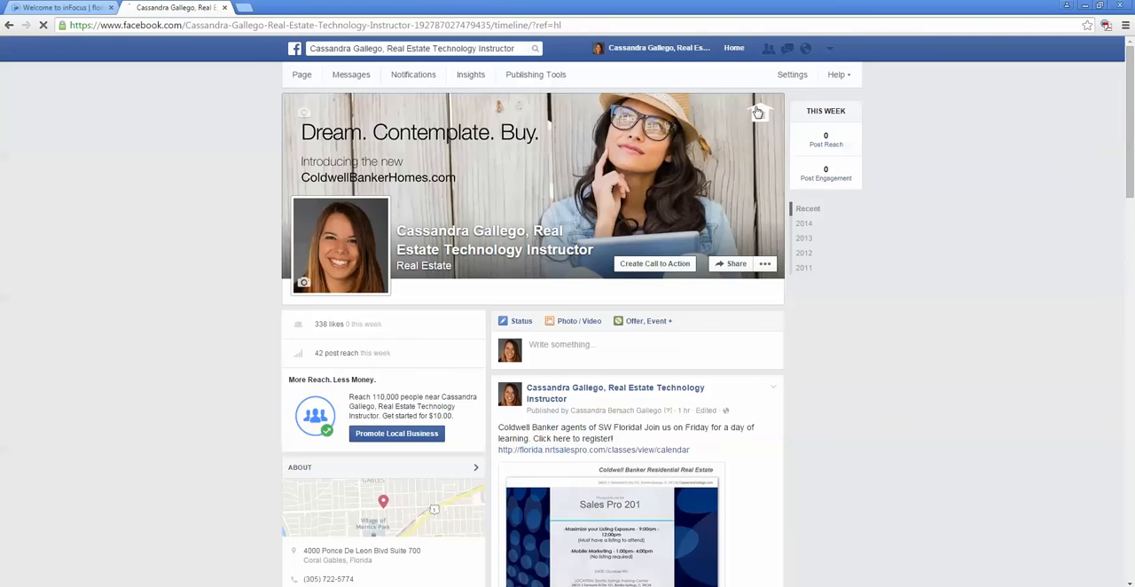
Step: Examine the business page's timeline posts along with its contact details, photos, visitor posts and reviews
scroll(798, 381, down, 2)
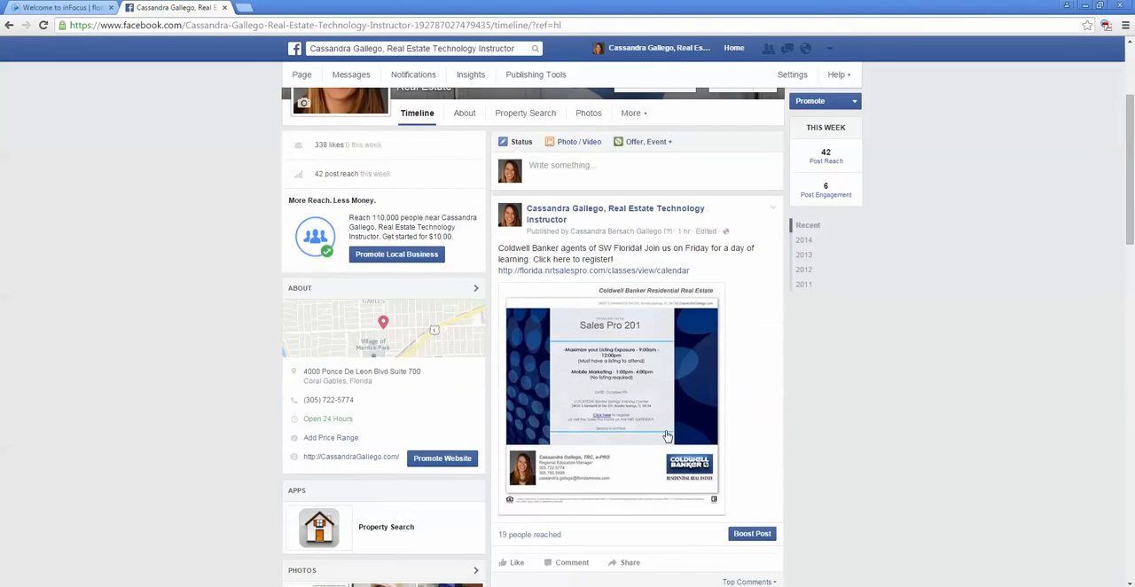
scroll(657, 435, down, 4)
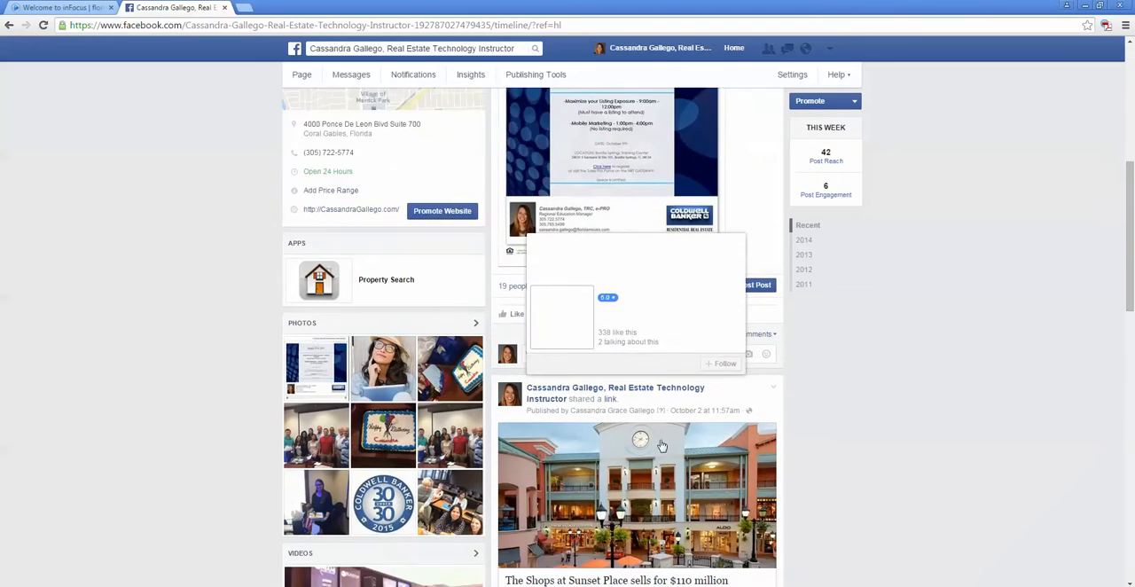
scroll(664, 443, down, 1)
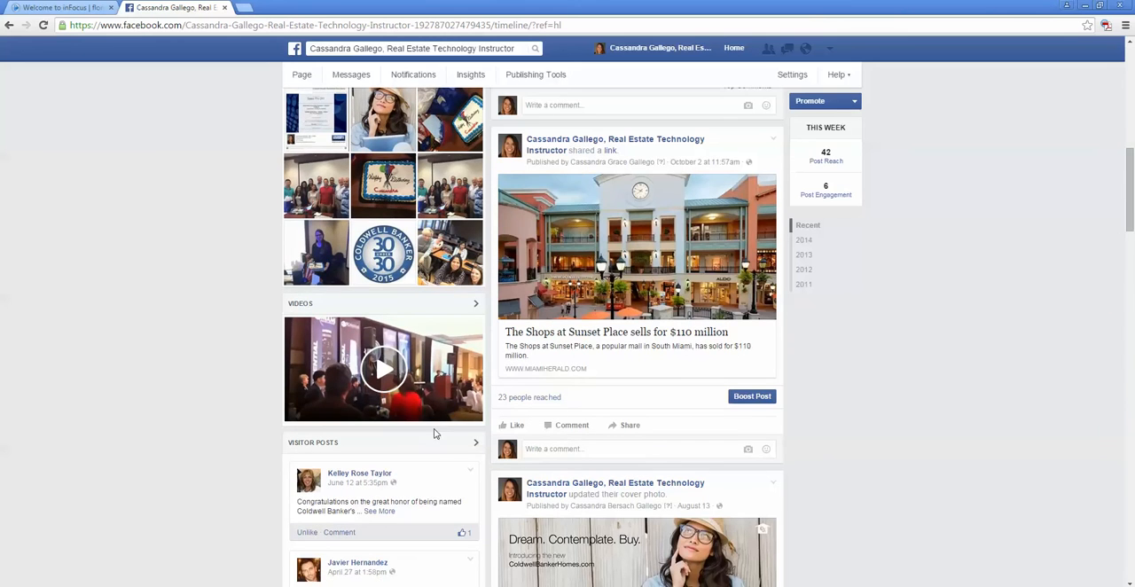
scroll(472, 456, down, 2)
scroll(472, 457, down, 5)
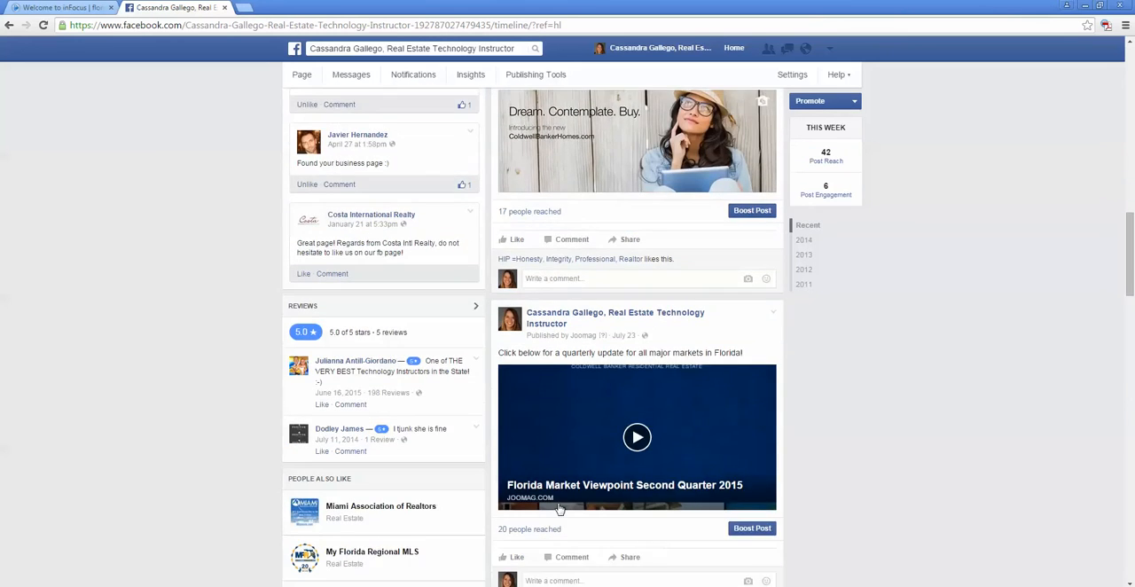
scroll(564, 511, down, 5)
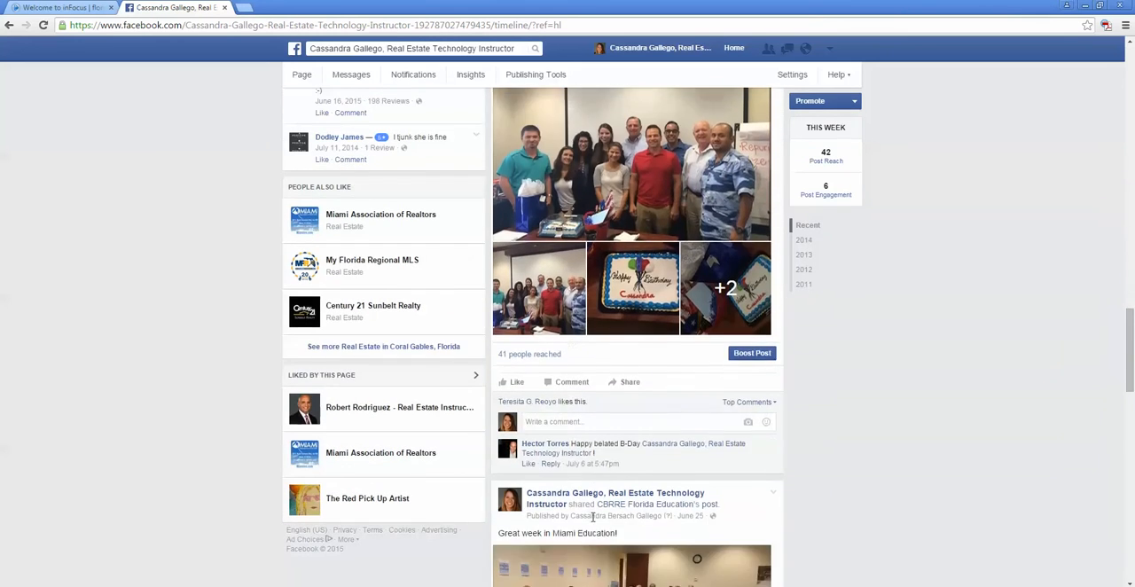
scroll(592, 518, down, 1)
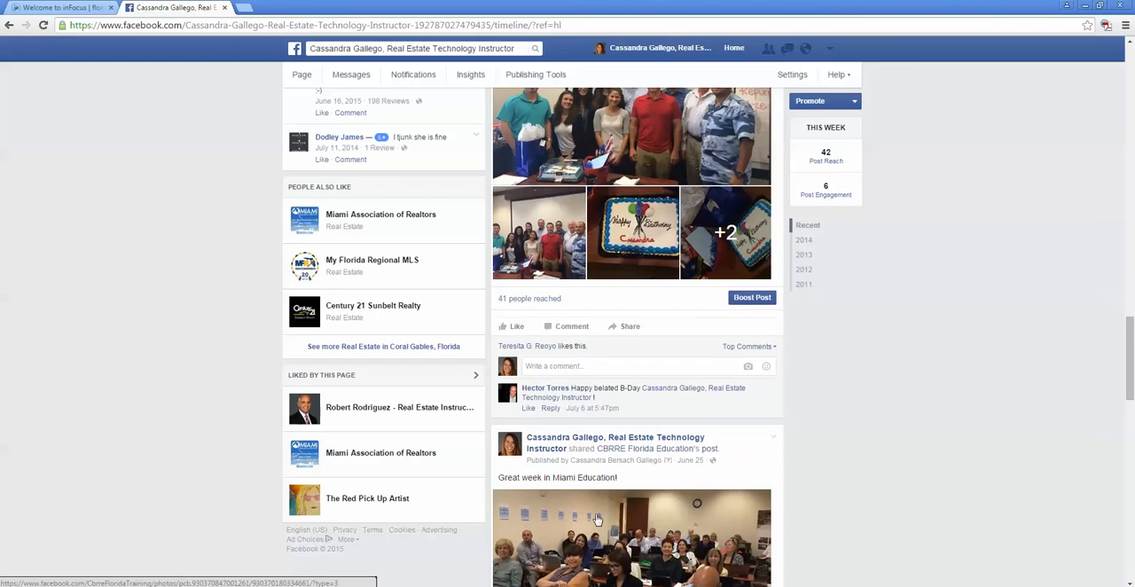
scroll(597, 519, up, 15)
scroll(597, 519, down, 7)
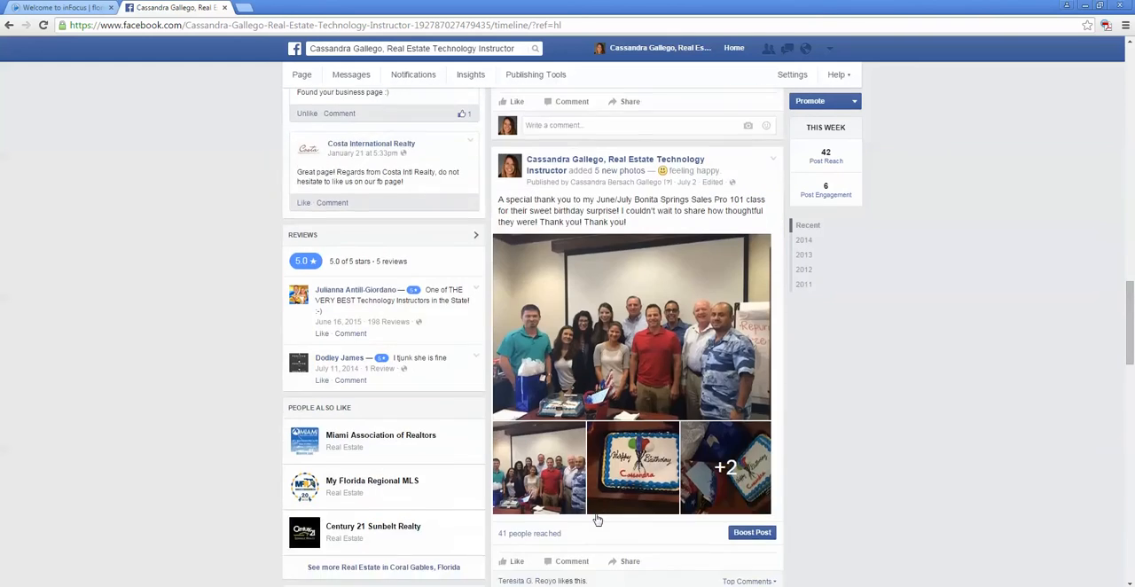
Step: Compare the people-reached figures under the business page's posts, and return to the page header with its likes
scroll(597, 519, down, 2)
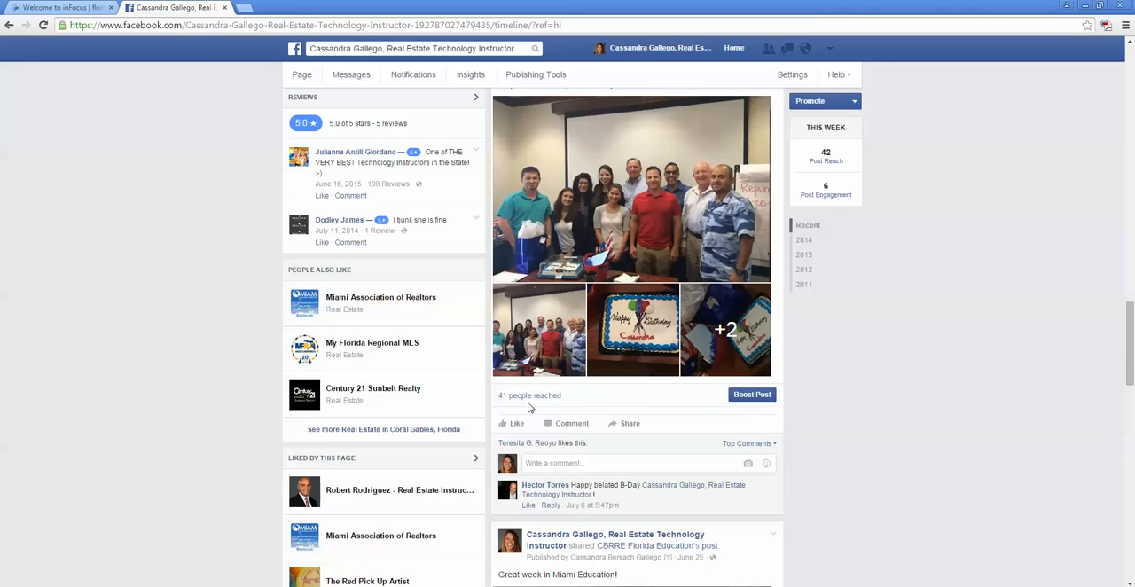
scroll(506, 393, up, 3)
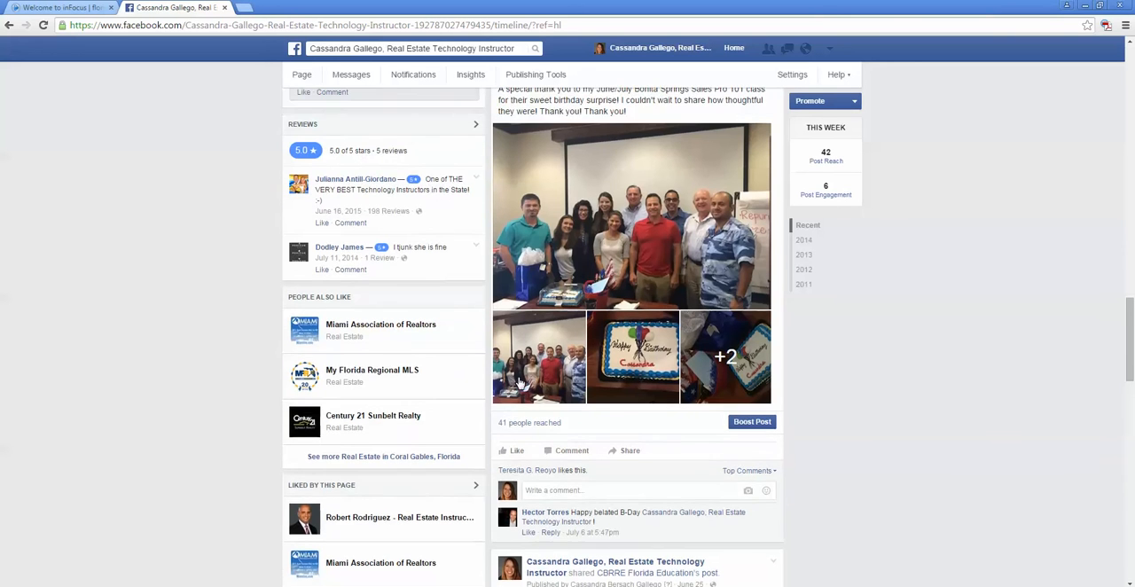
scroll(523, 381, up, 5)
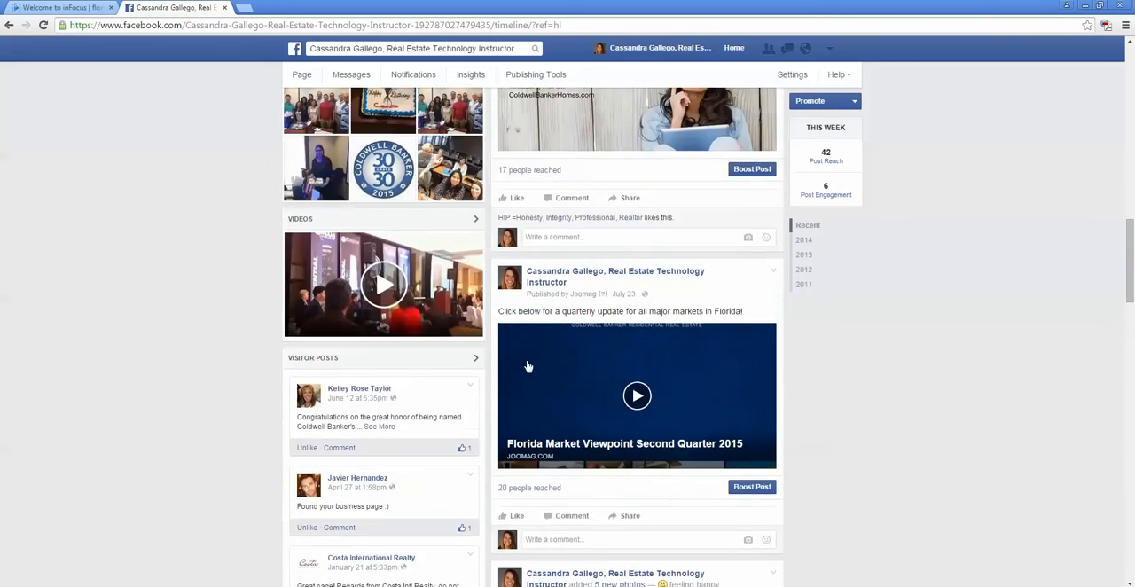
scroll(532, 293, up, 4)
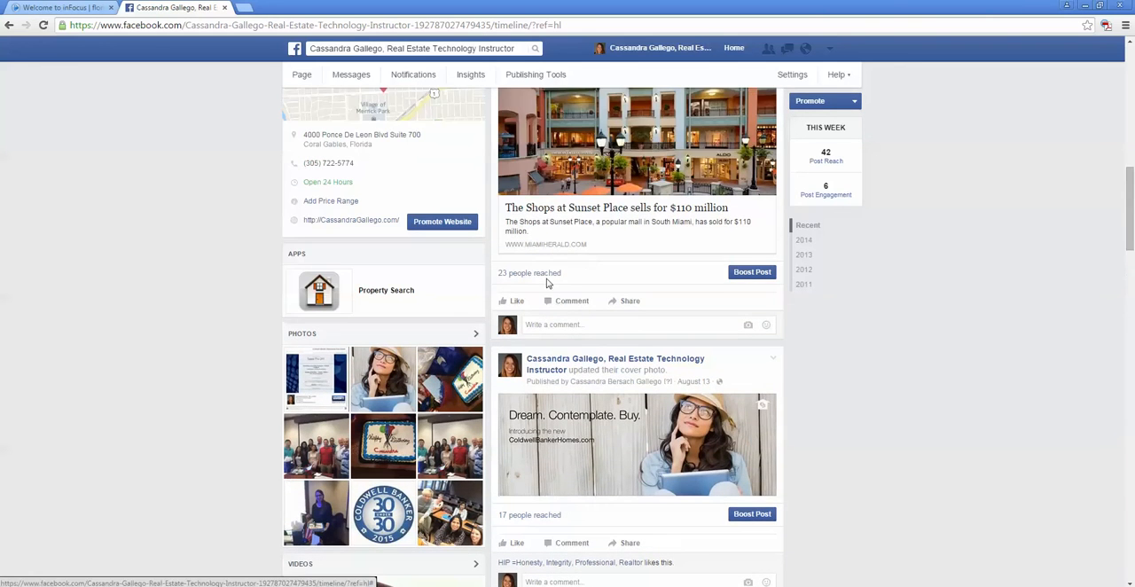
scroll(542, 290, down, 7)
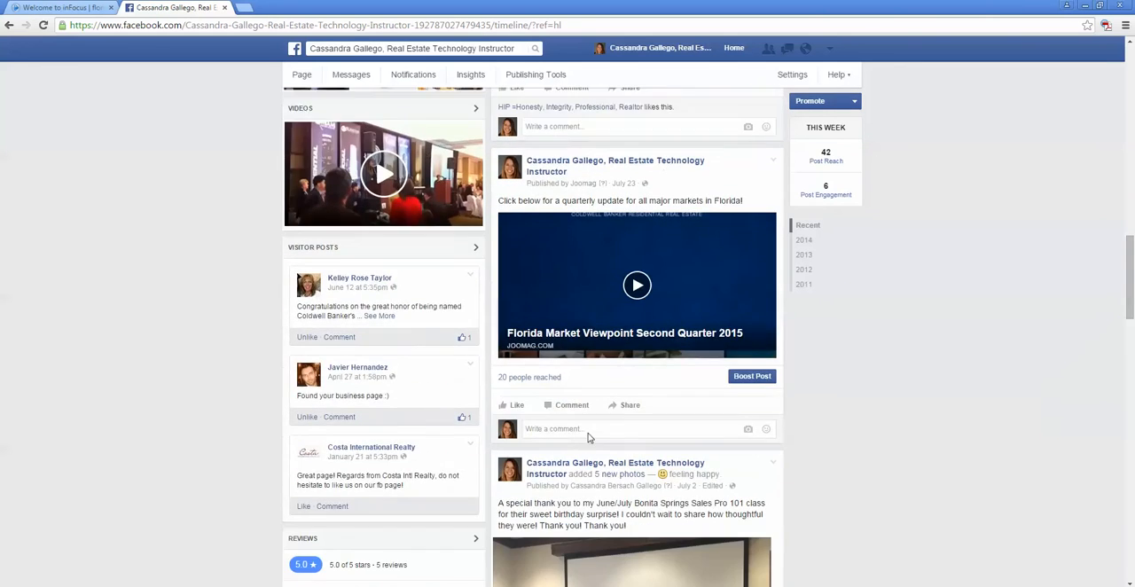
scroll(576, 448, down, 5)
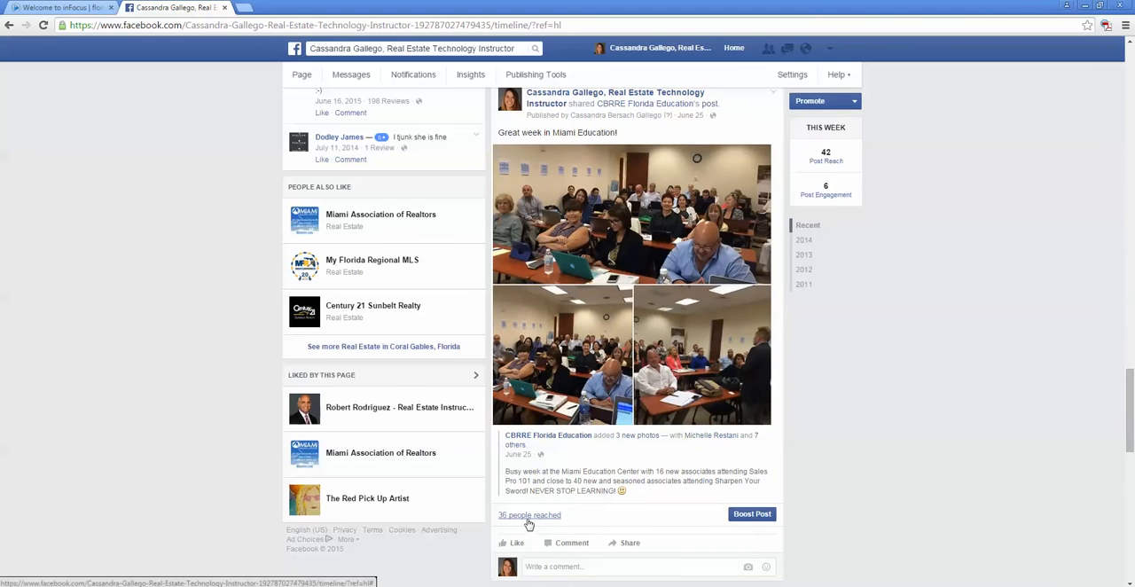
scroll(530, 523, down, 2)
scroll(530, 523, down, 3)
scroll(540, 504, down, 5)
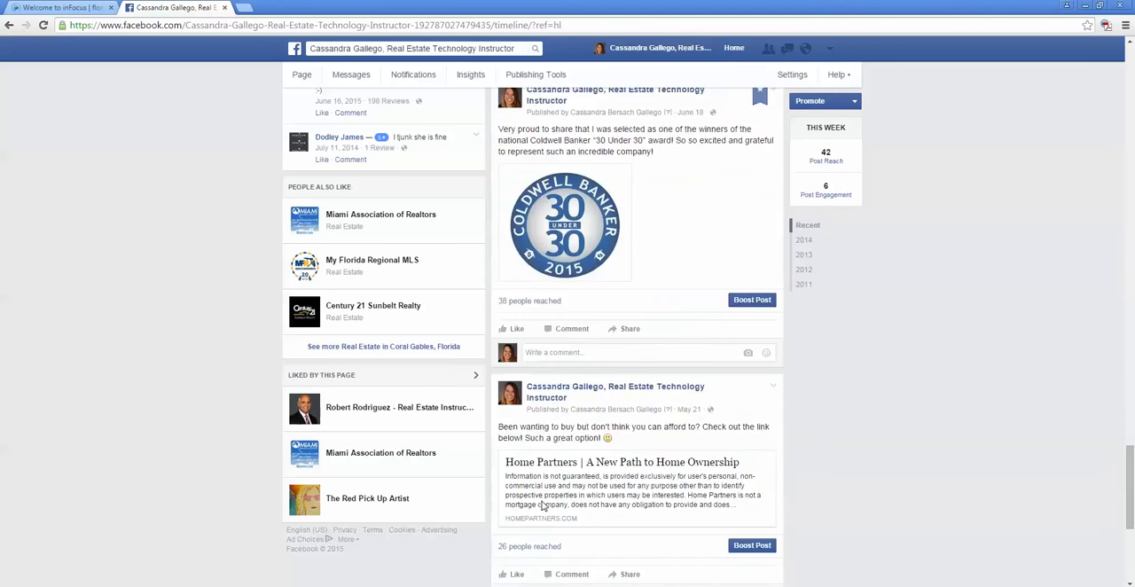
scroll(541, 506, down, 2)
scroll(568, 479, down, 3)
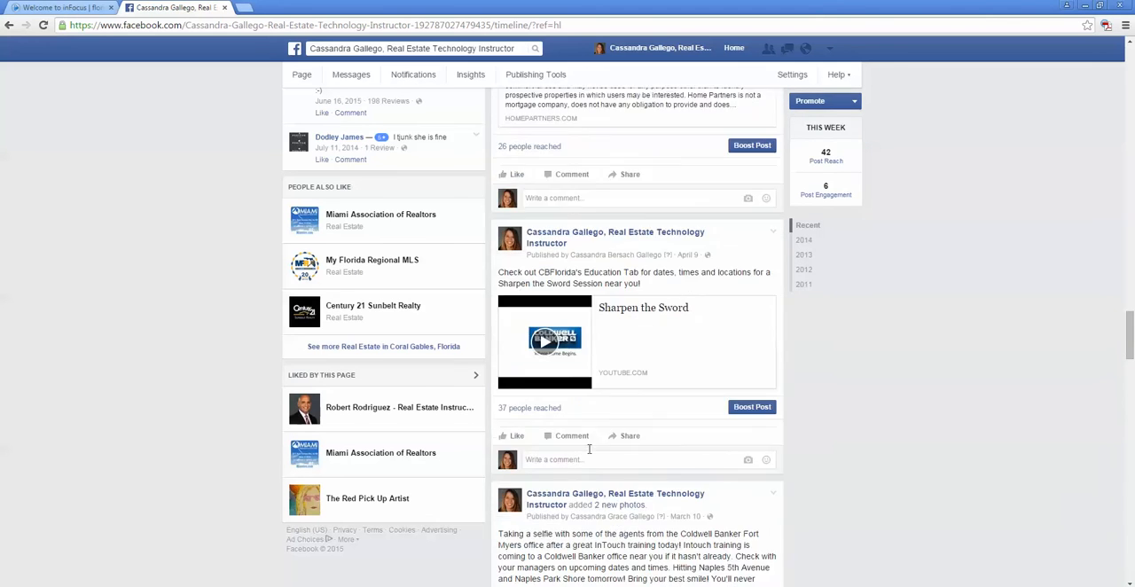
scroll(589, 454, down, 5)
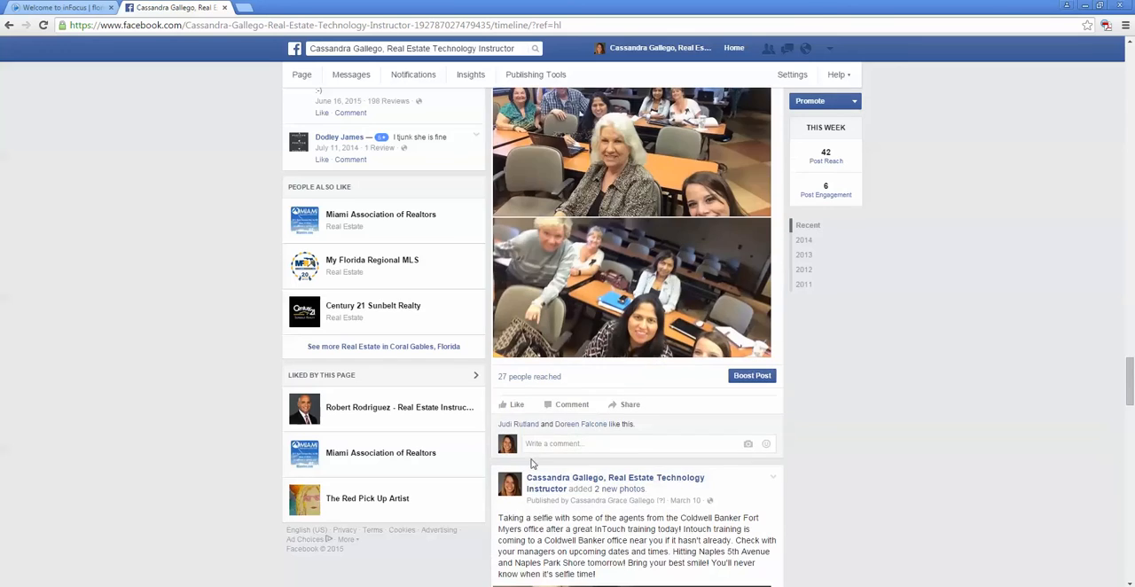
scroll(532, 399, up, 15)
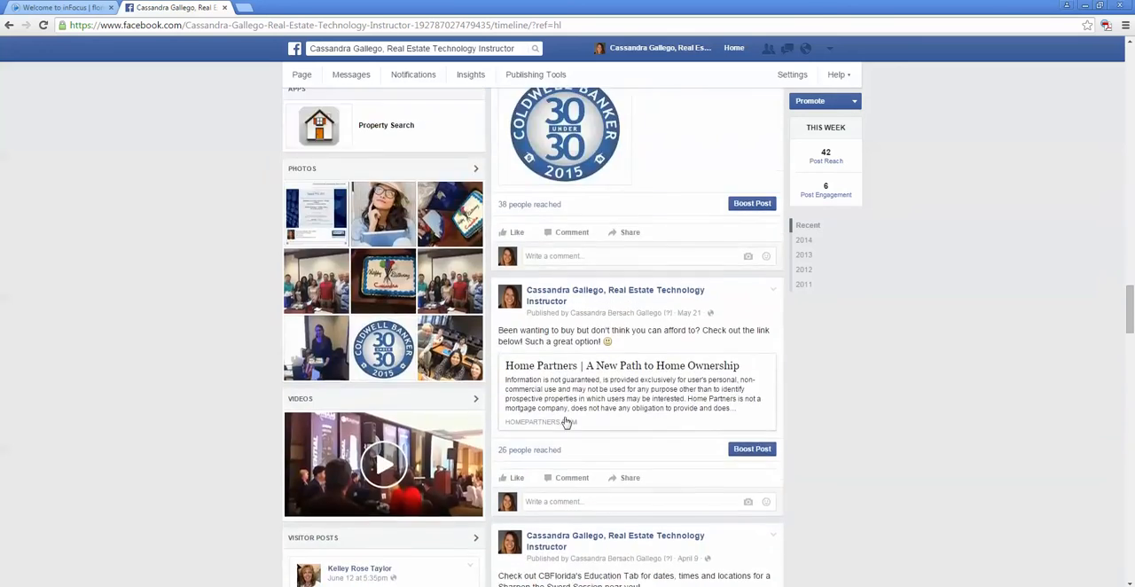
scroll(586, 416, up, 15)
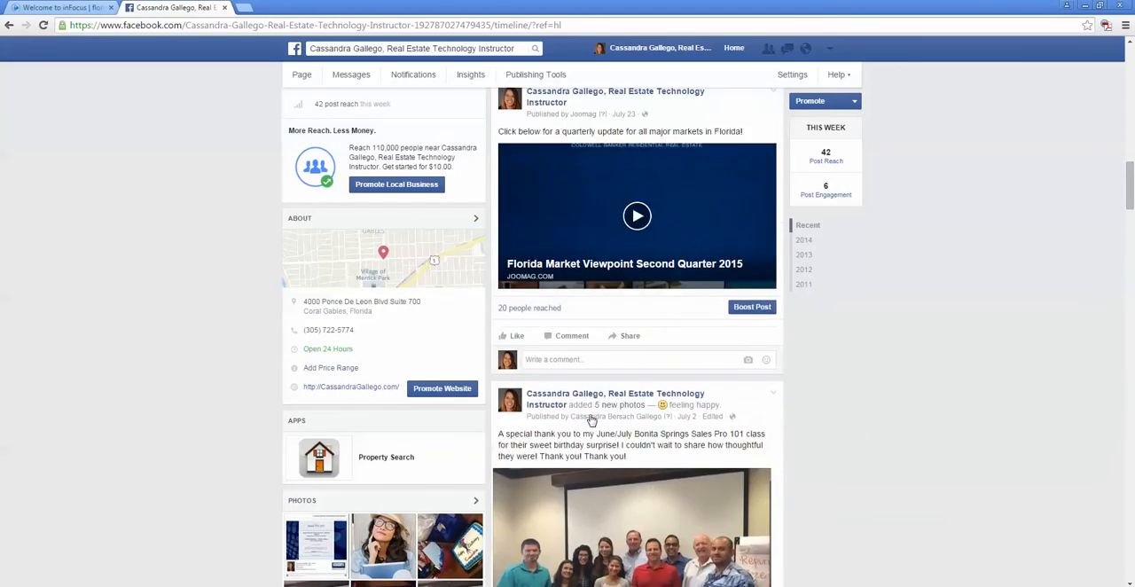
scroll(597, 414, up, 10)
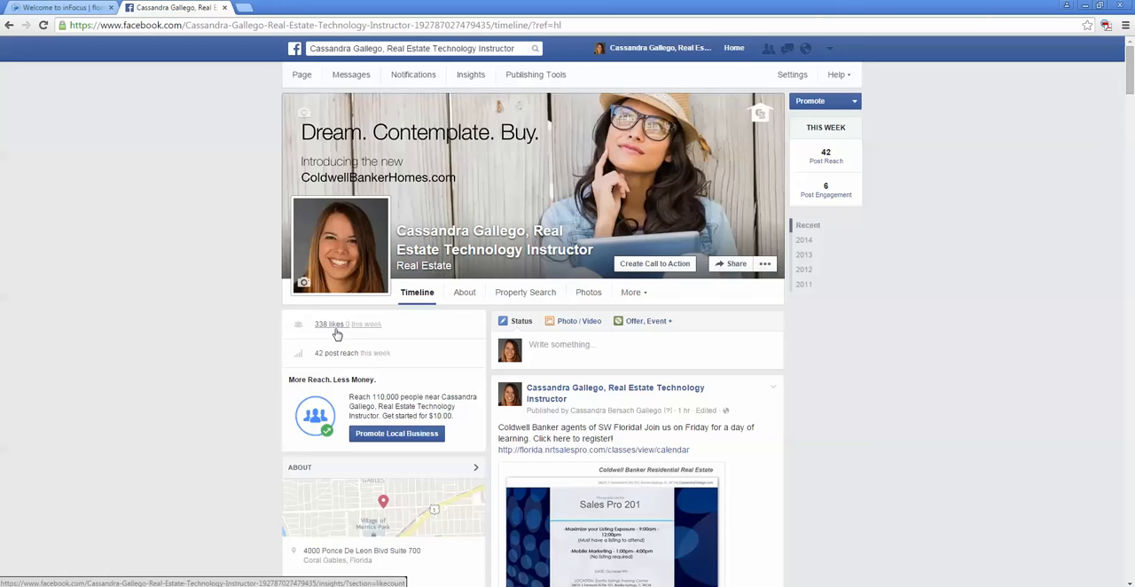
Step: Review the business page's contact details and the people-reached figure under its newest class post, and return to the page header
scroll(410, 359, down, 2)
scroll(411, 359, down, 2)
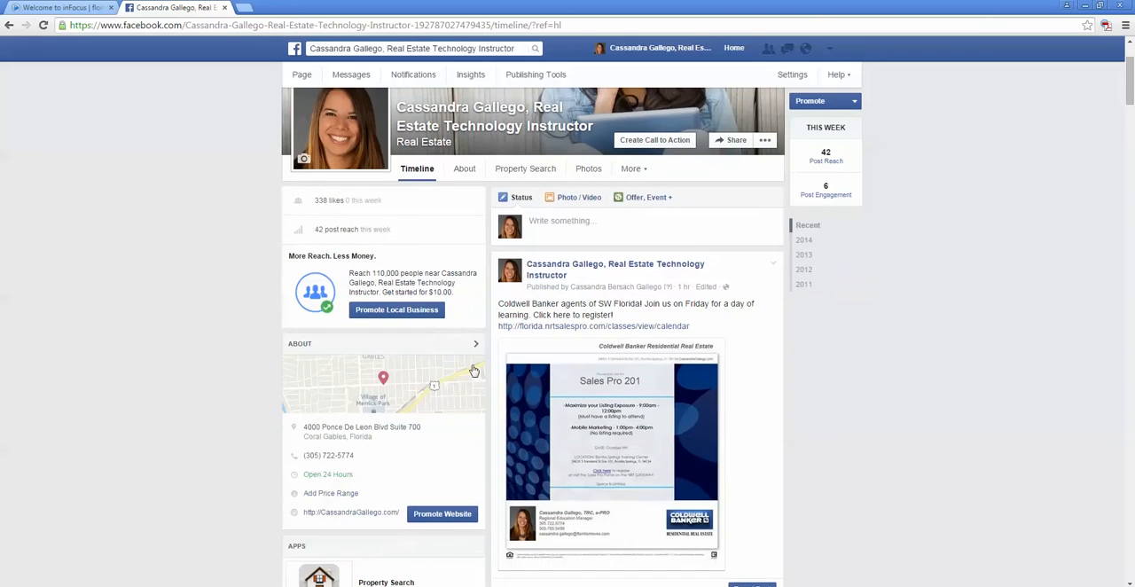
scroll(501, 374, down, 5)
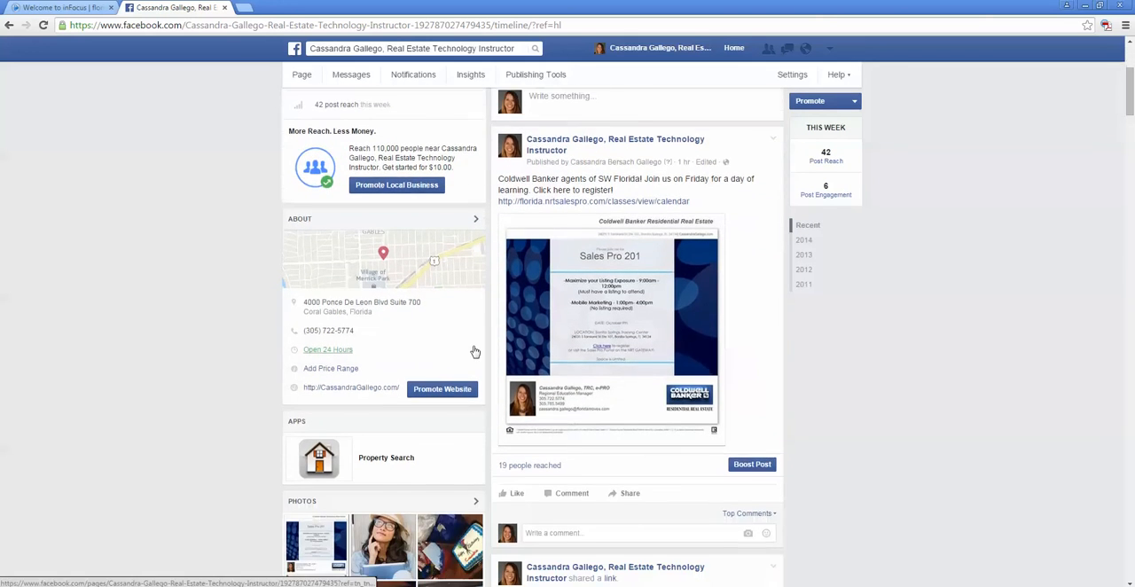
scroll(546, 382, down, 1)
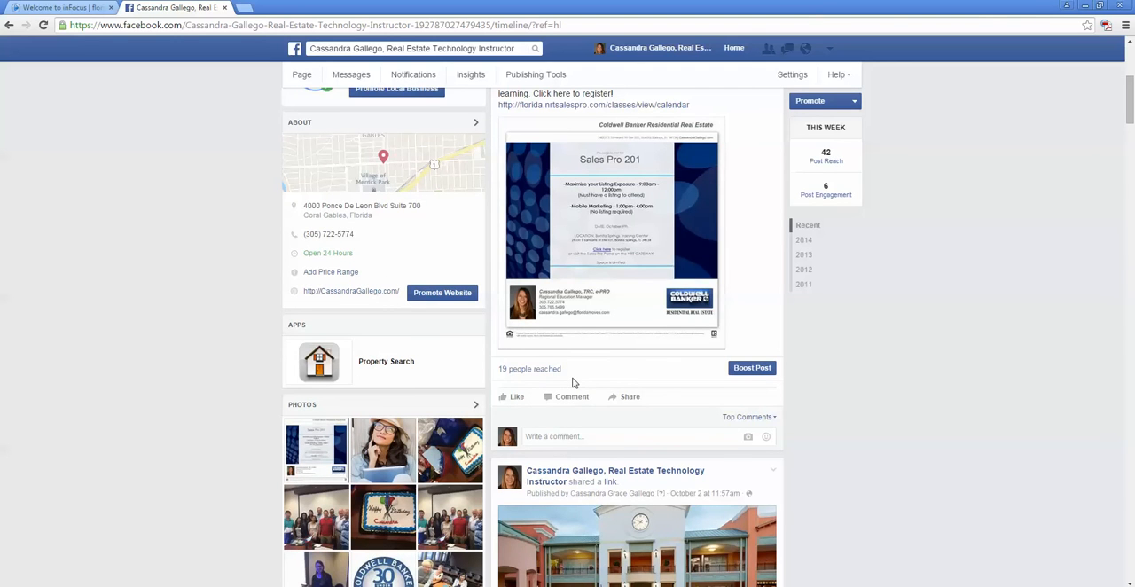
scroll(575, 383, up, 5)
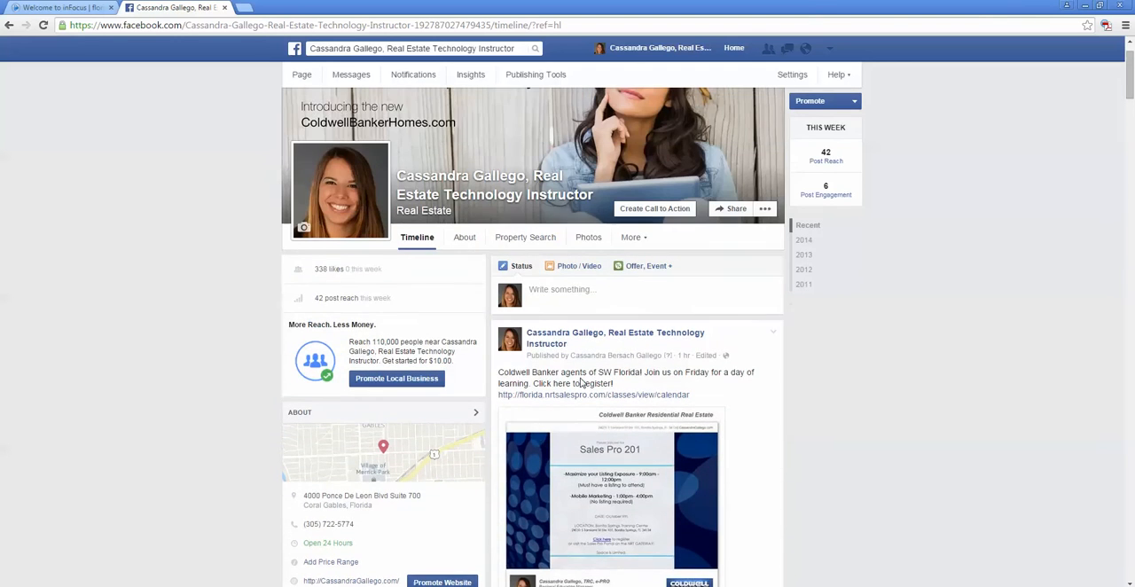
scroll(581, 383, up, 1)
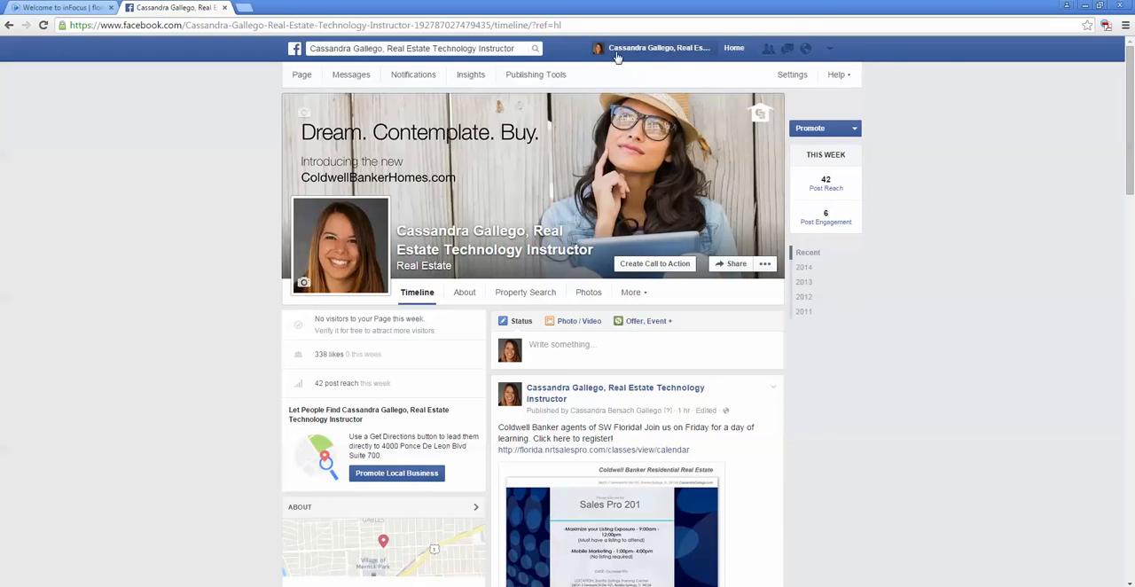
Step: Switch back to using Facebook as the personal account and show its profile timeline
click(829, 51)
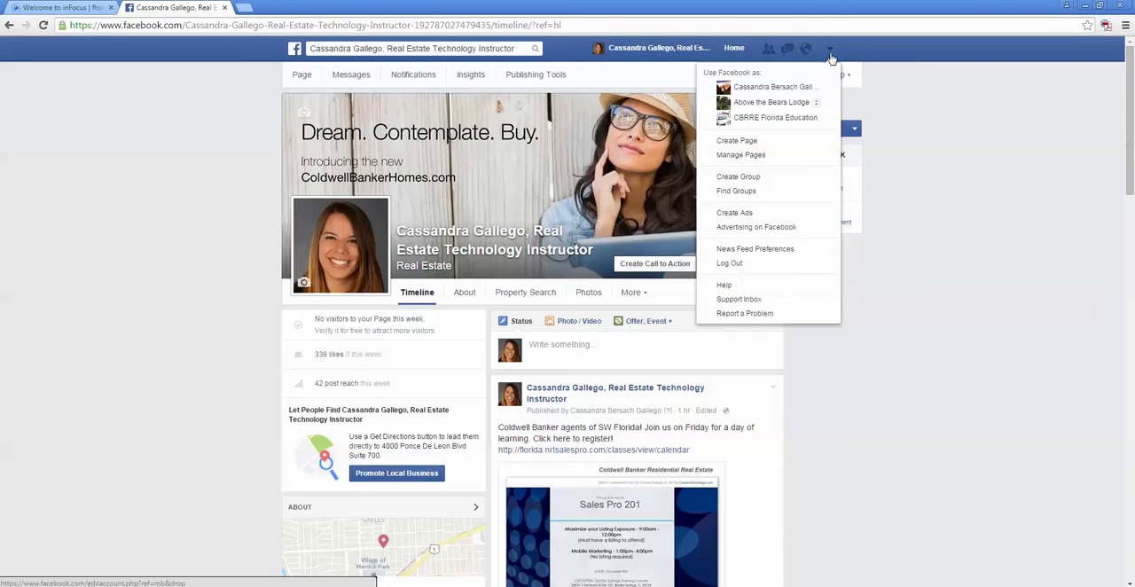
click(780, 89)
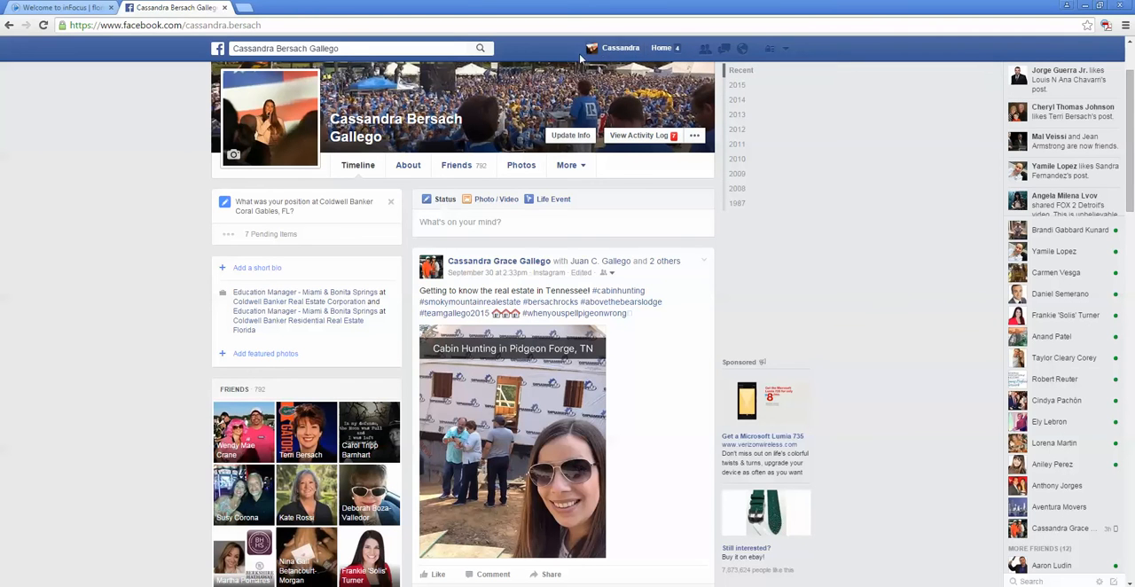
click(637, 56)
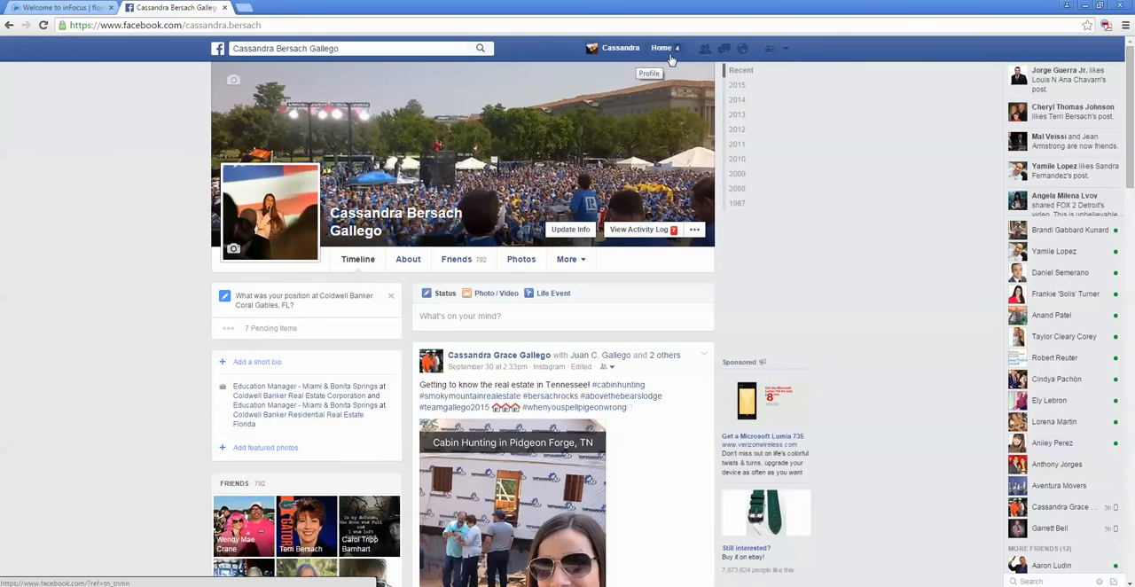
Step: Start creating a new page of type Local Business or Place with the category Real Estate
click(785, 52)
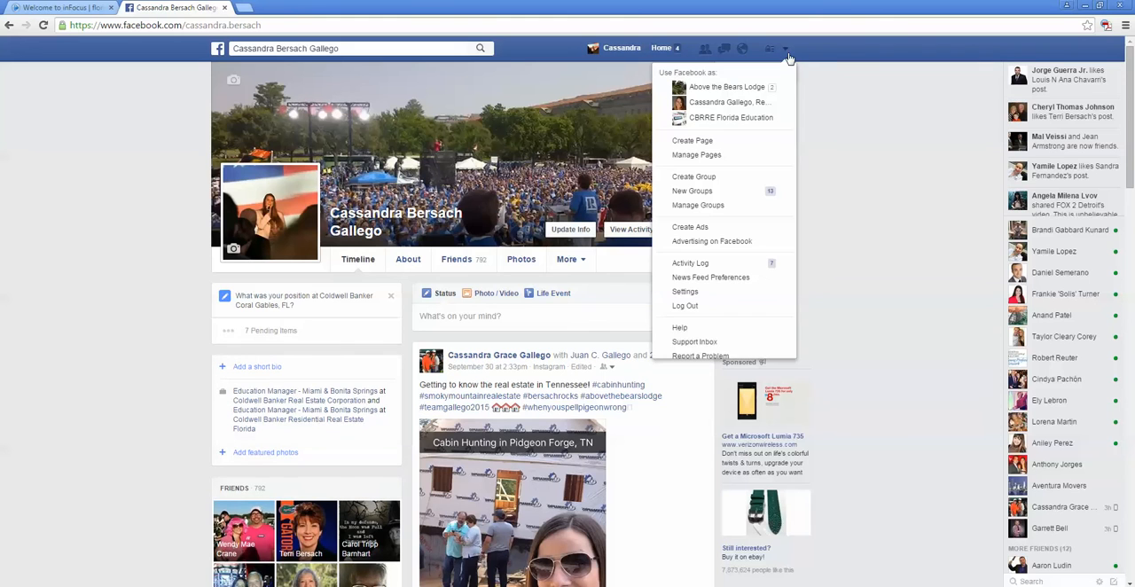
click(765, 142)
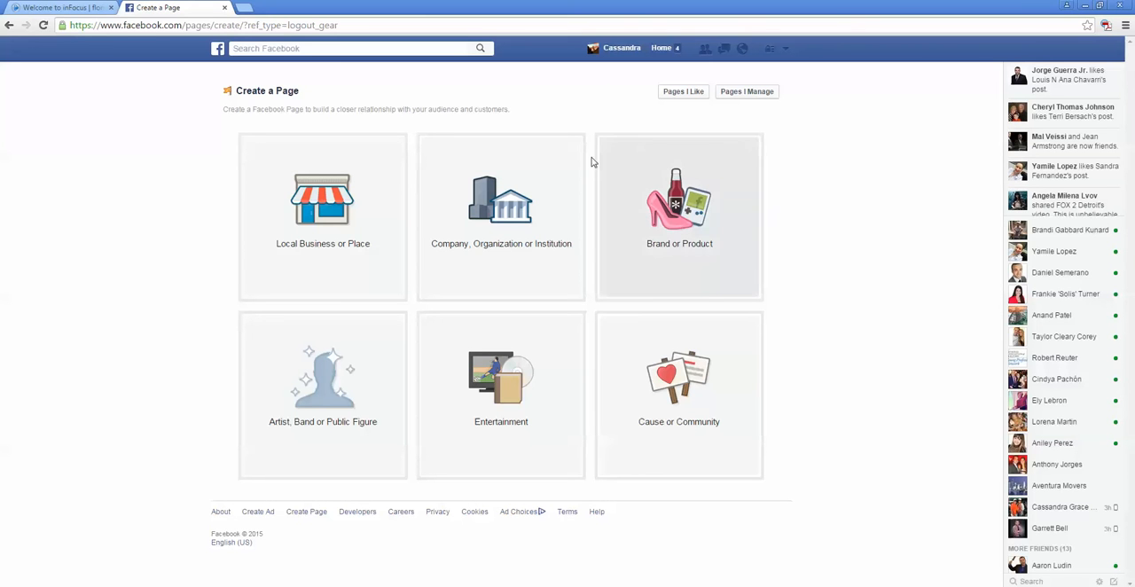
click(322, 223)
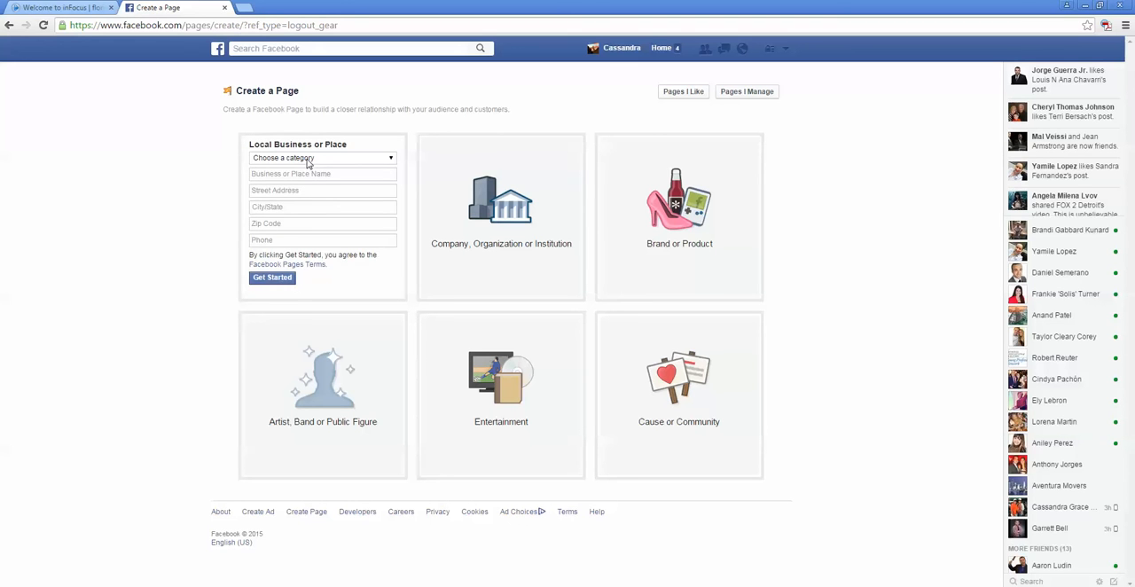
click(308, 160)
scroll(304, 266, down, 5)
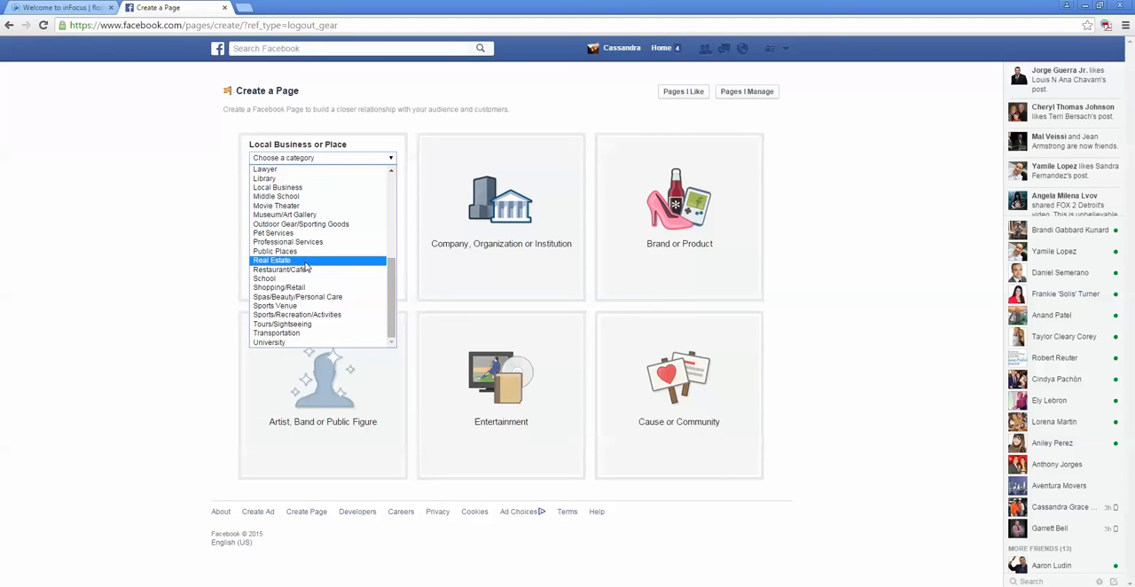
click(304, 261)
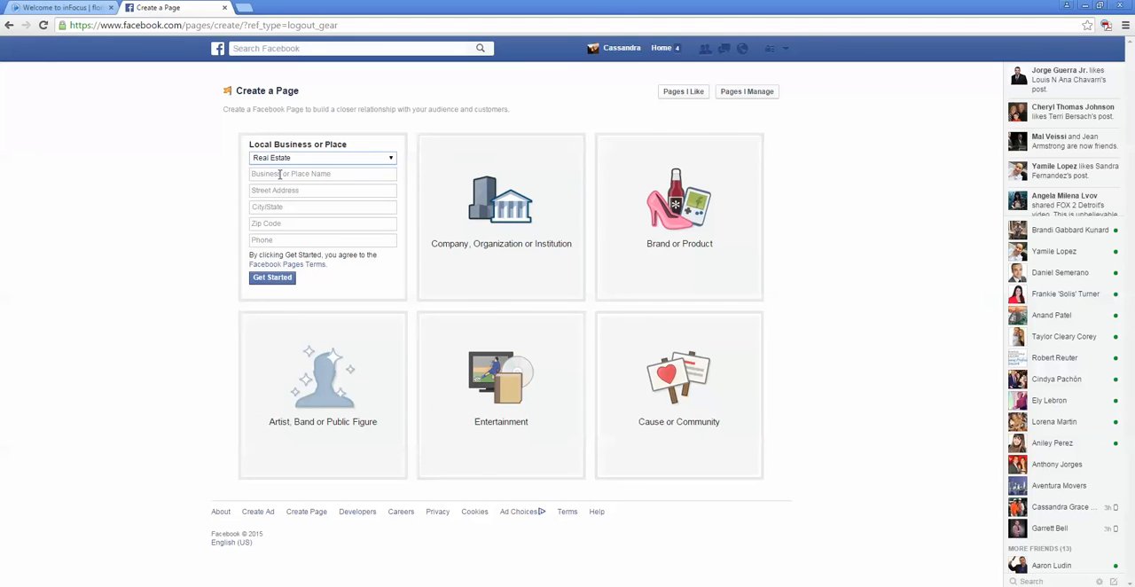
Step: Enter the agent's full name followed by "Real Estate Professional" as the business name
click(281, 174)
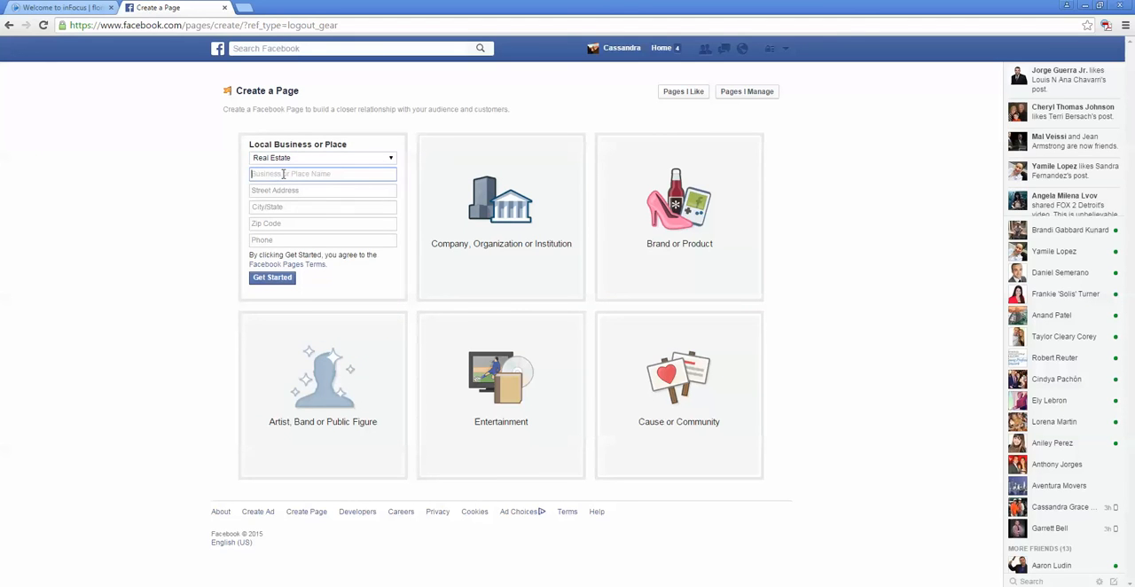
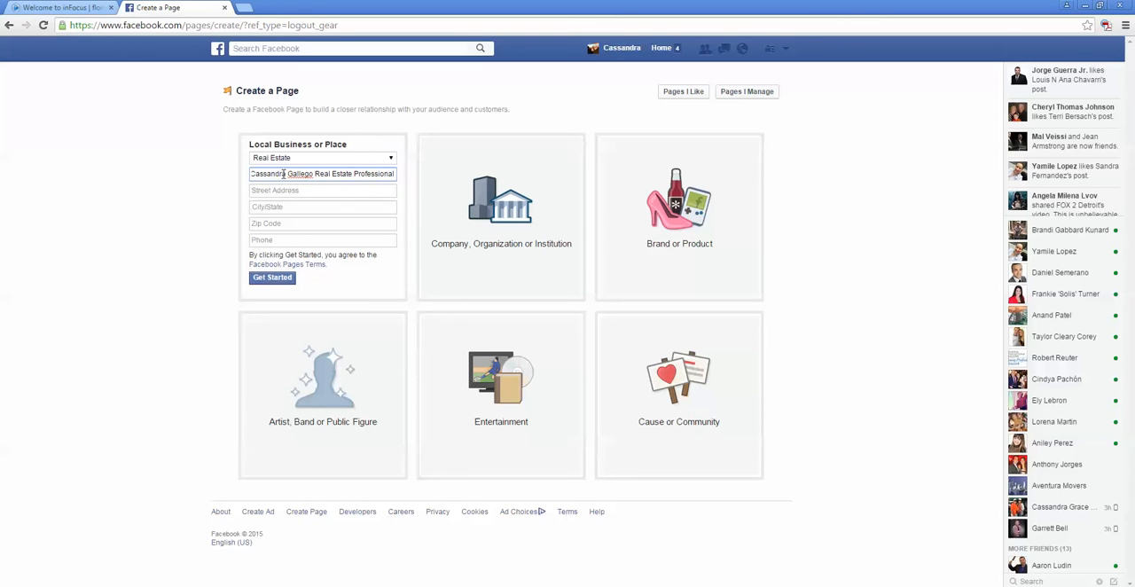
Step: Fill in the street address of the business, including the suite number
click(301, 192)
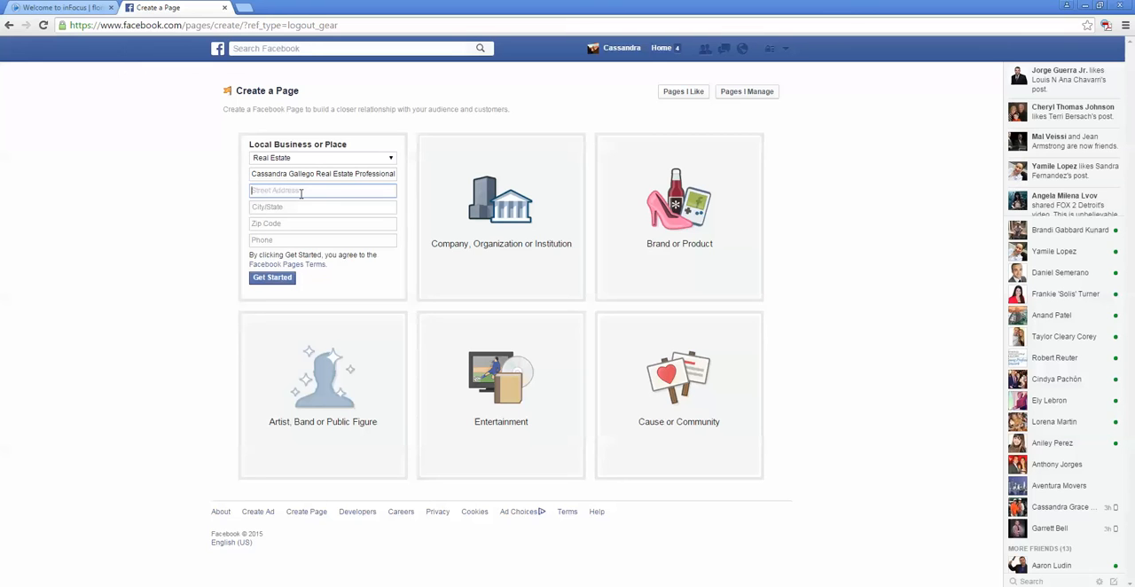
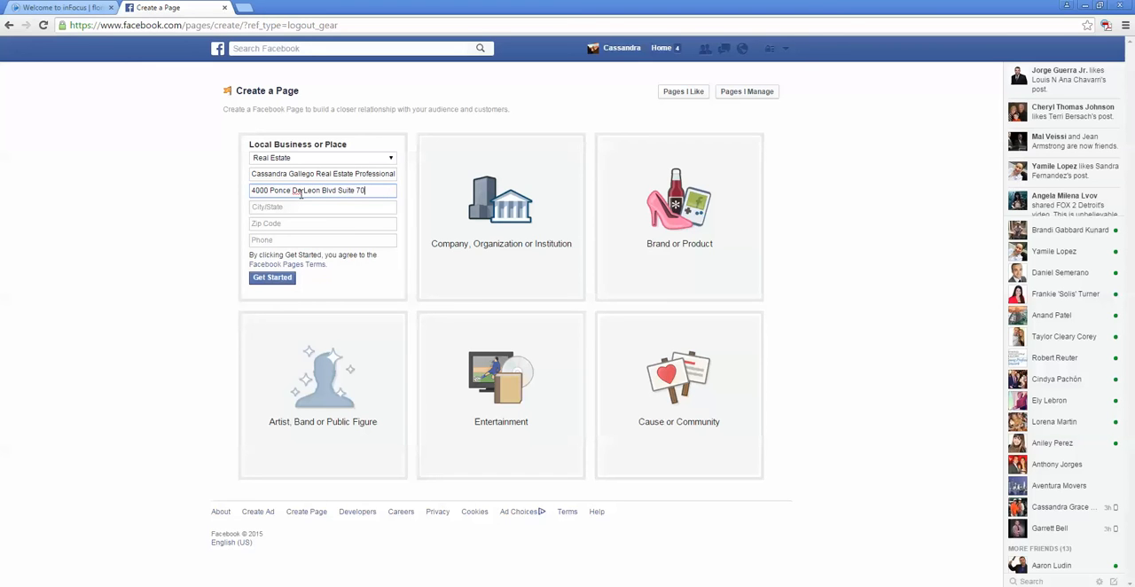
Step: Fill in the city and state of the business by choosing the matching Florida suggestion
key(Tab)
text(Cora)
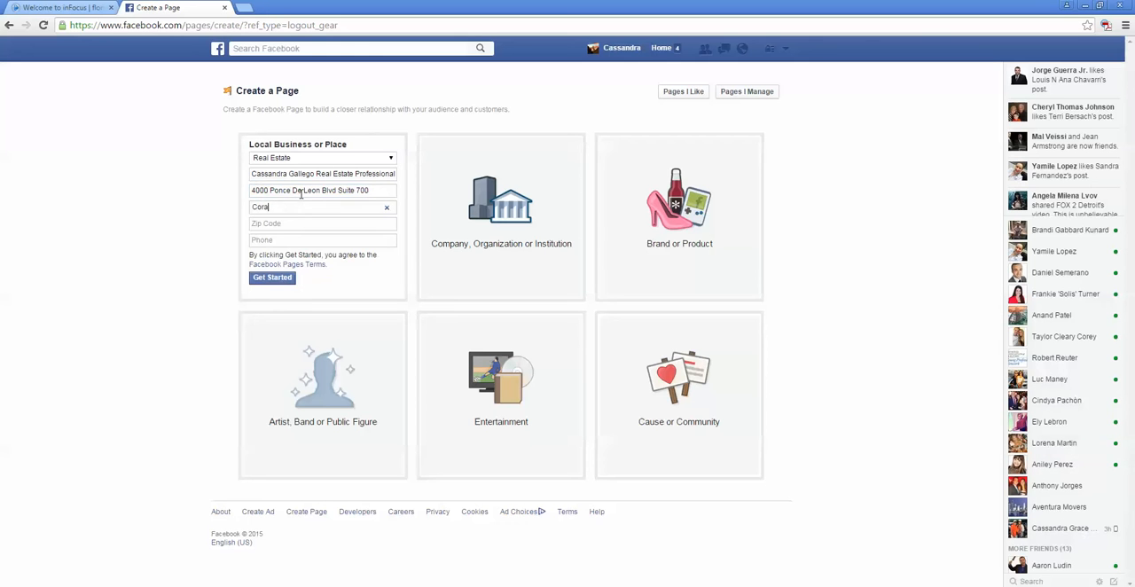
text(l )
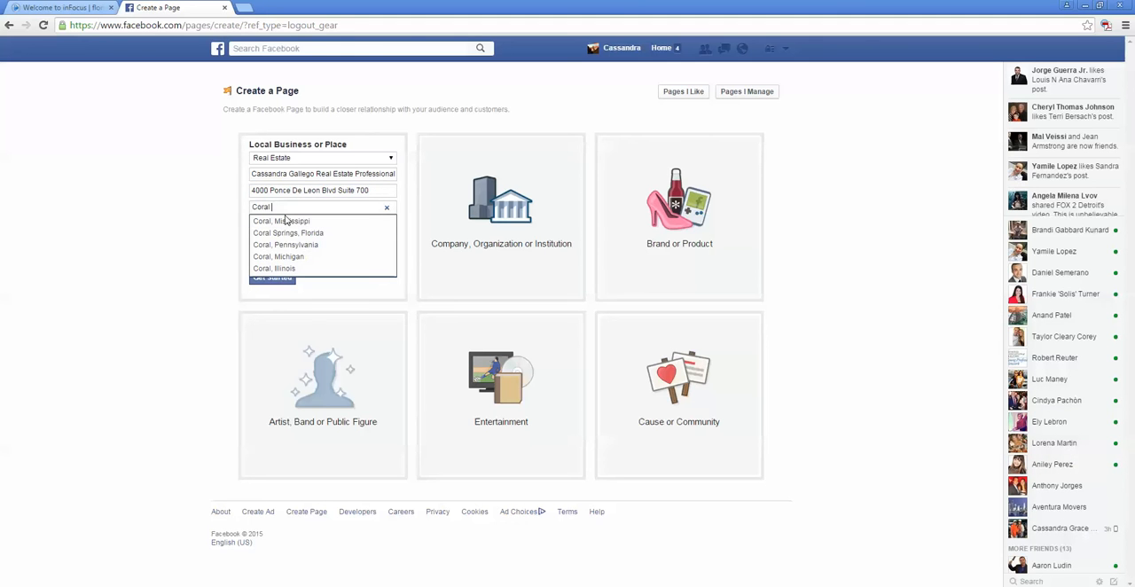
text(gab)
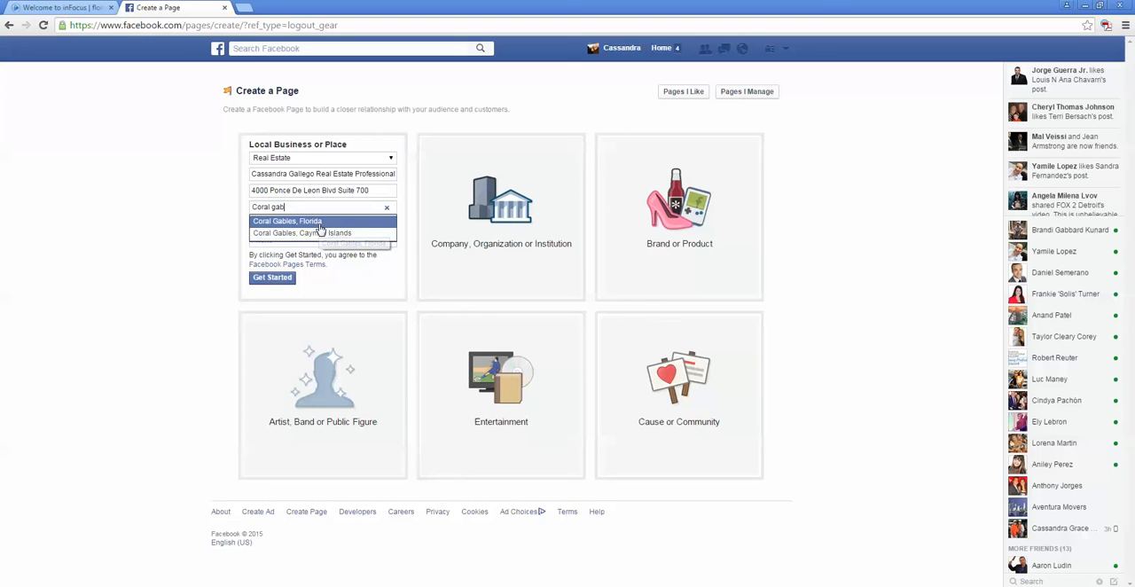
click(319, 226)
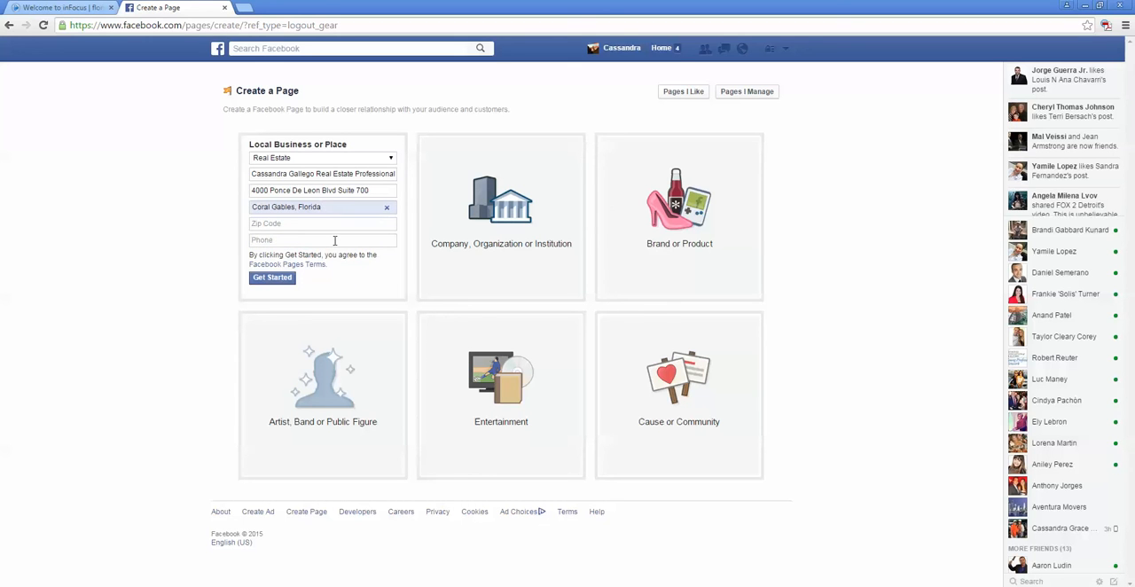
Step: Enter the zip code and phone number of the business, and submit the details to begin the page setup
click(335, 224)
text(330)
key(BackSpace)
text(146)
click(307, 239)
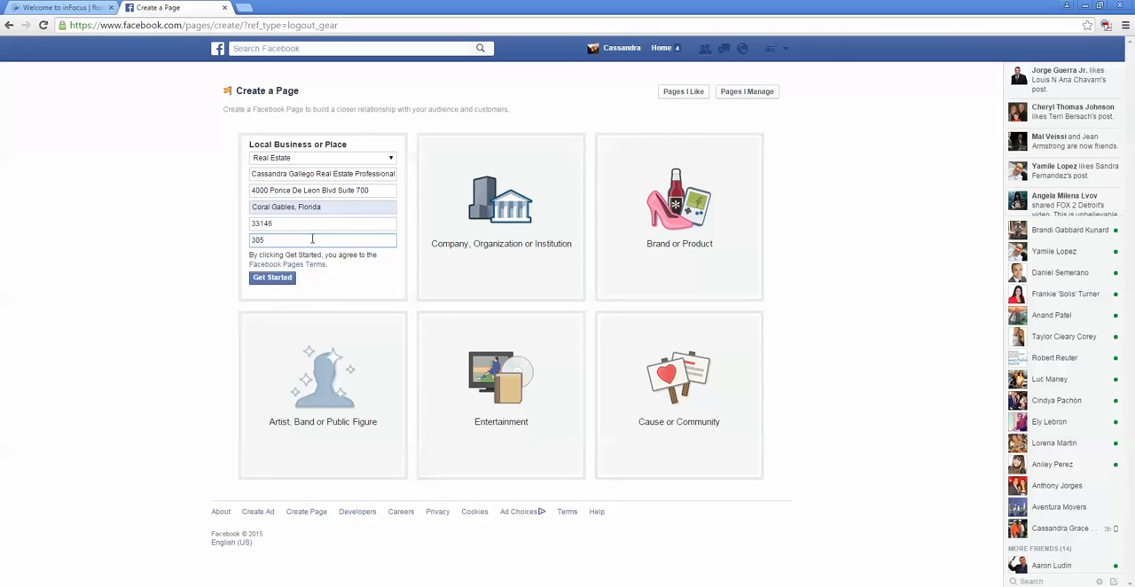
click(292, 282)
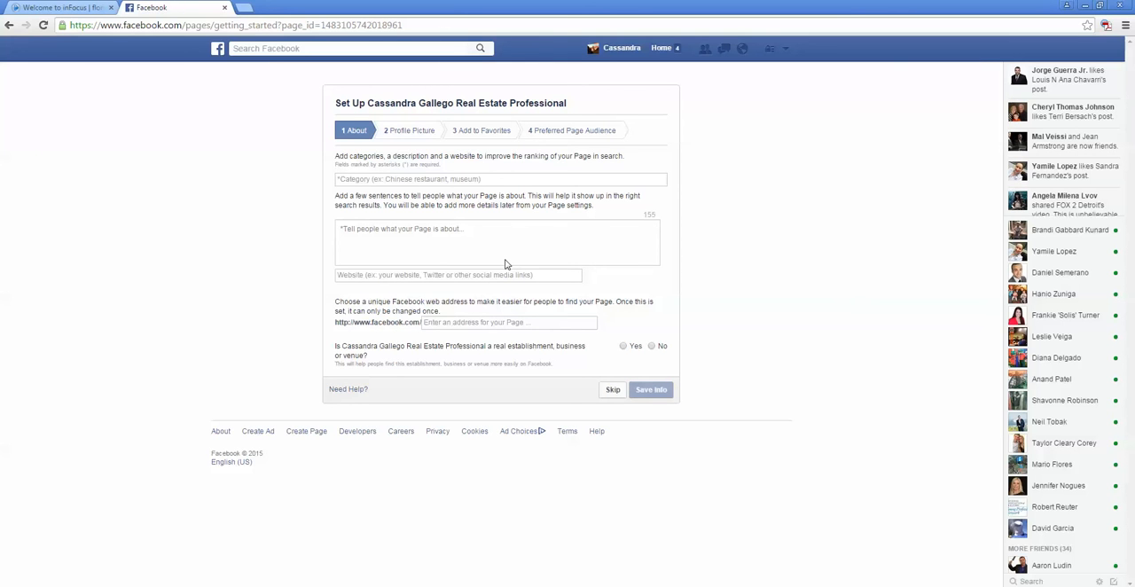
Step: Add the page categories Real Estate, Real Estate Investment and Real Estate Agent
click(417, 180)
text(rea)
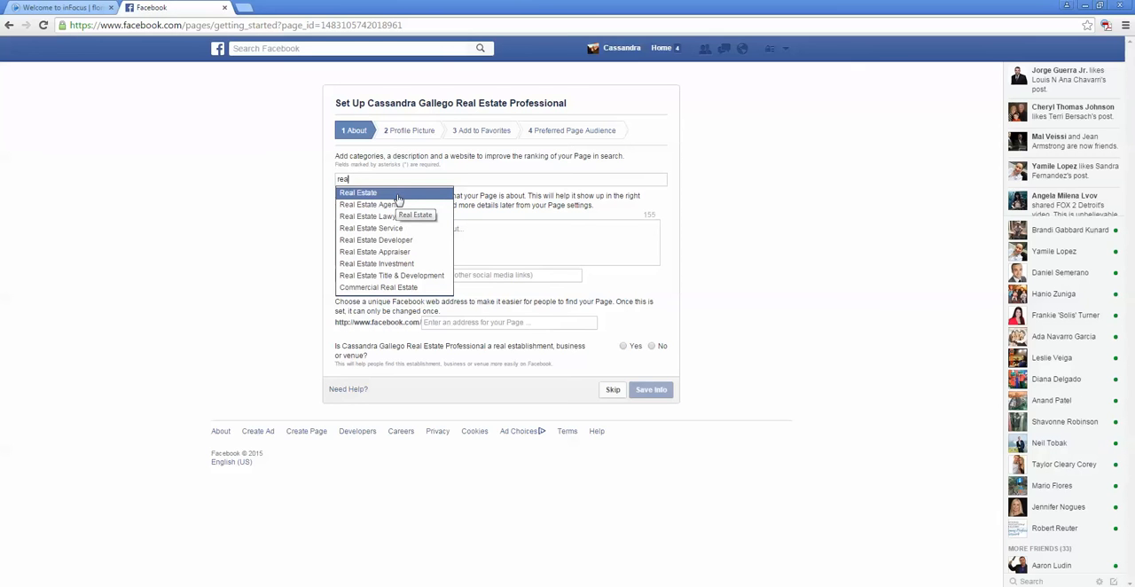
click(398, 196)
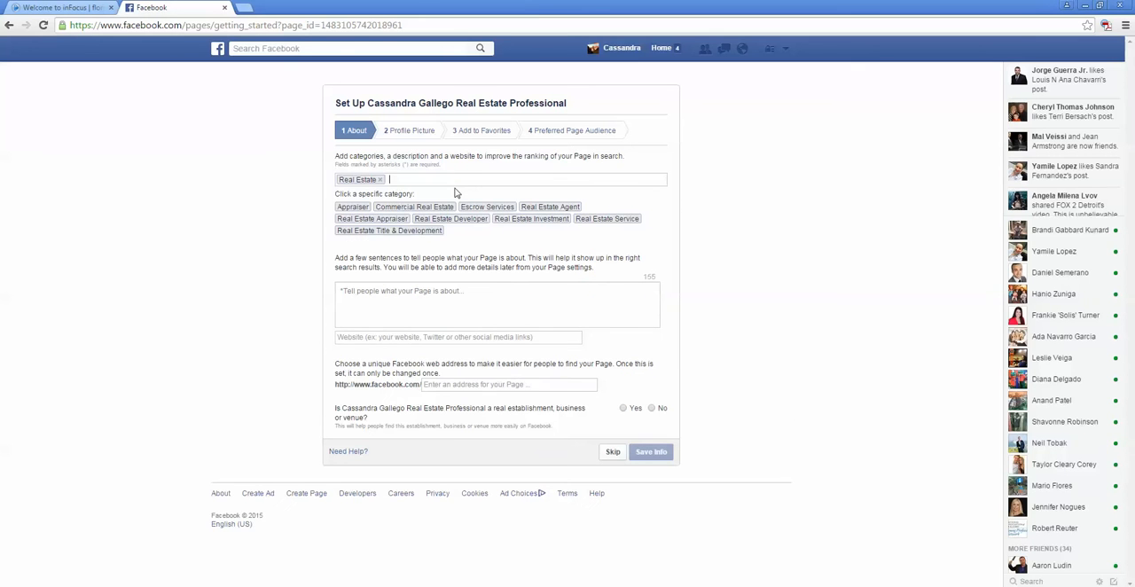
text(real)
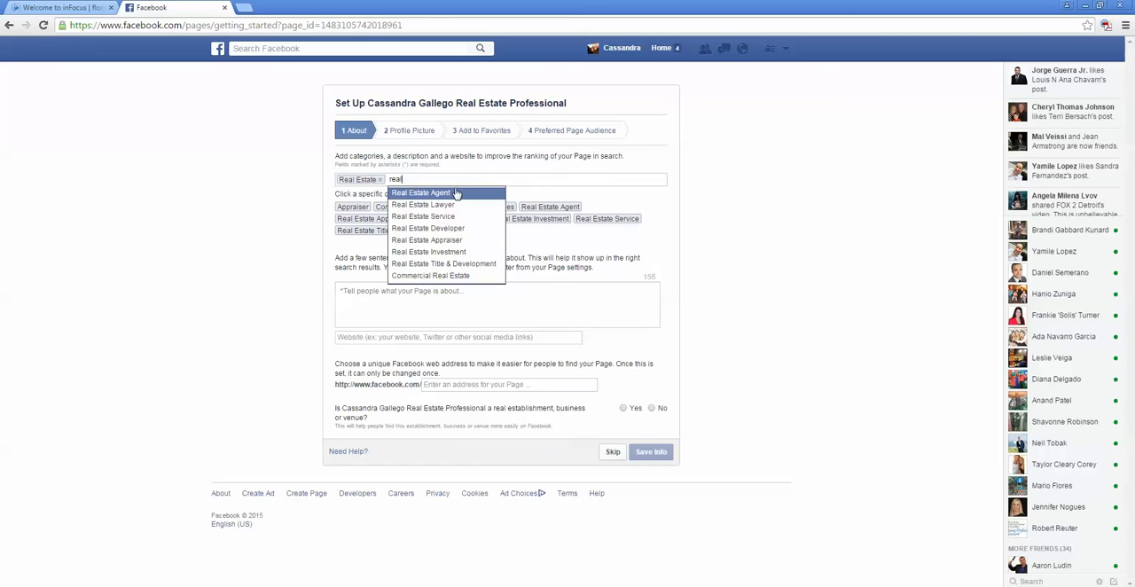
click(471, 253)
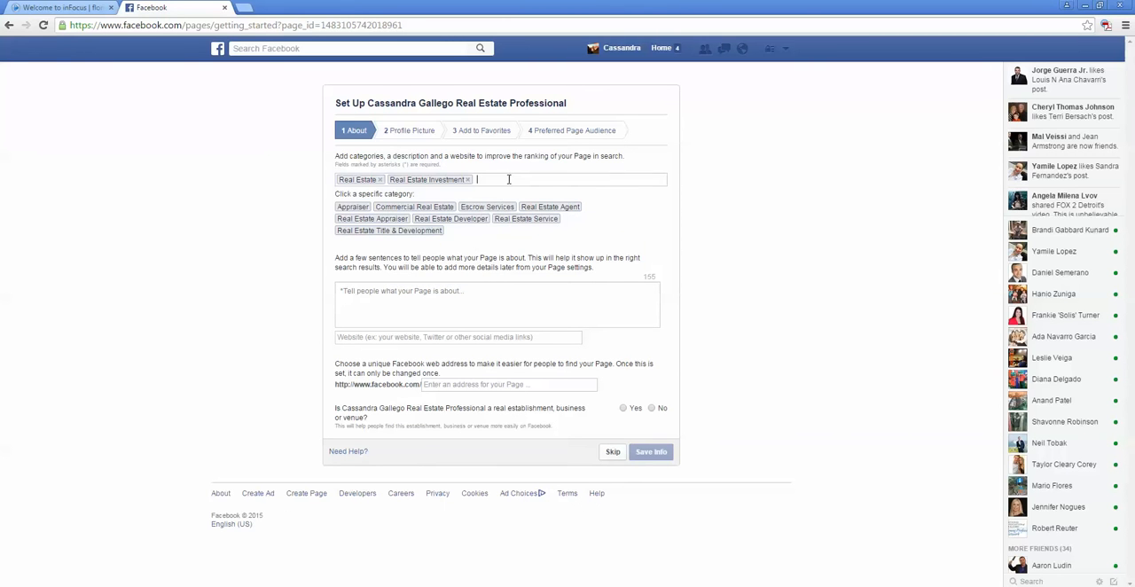
text(real)
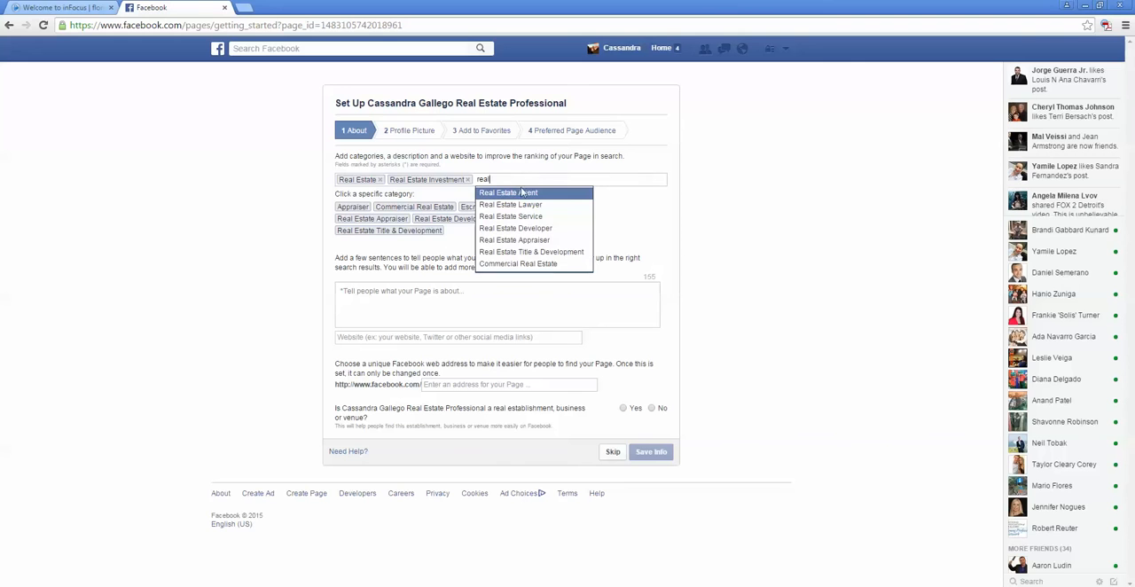
click(529, 192)
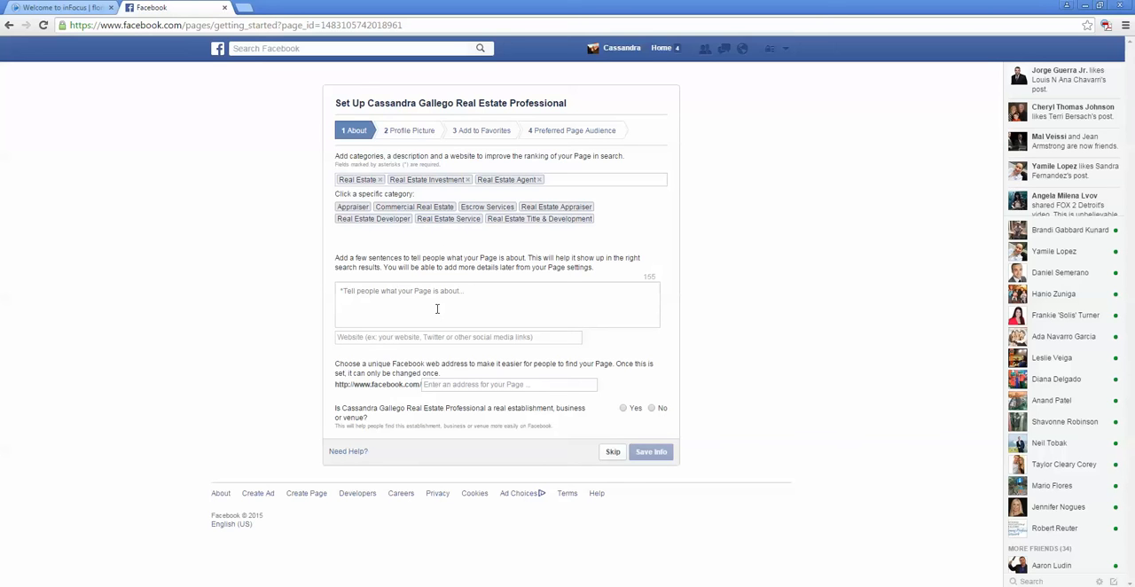
click(437, 308)
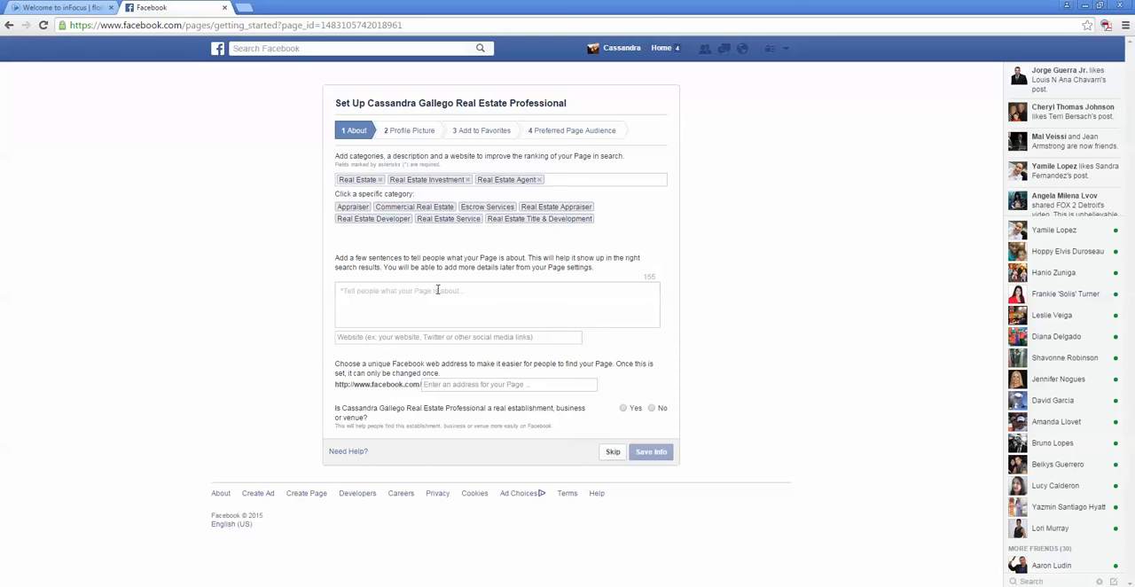
text(Cassandra has been licensed since 2008 and specializes in residential real estate in South Florida. Like this page for the latest in real estate news!)
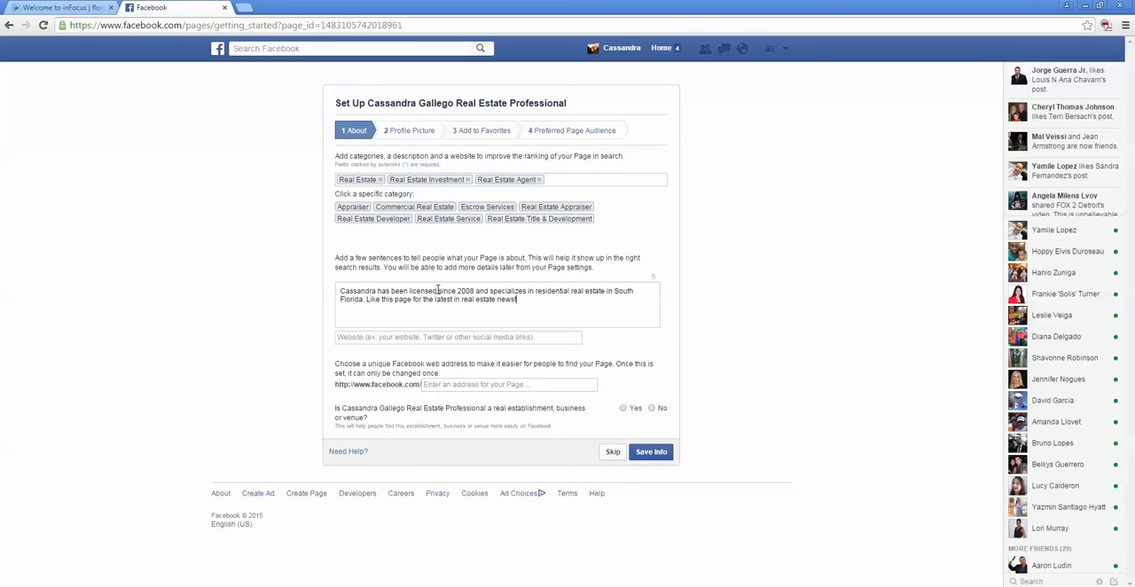
click(412, 336)
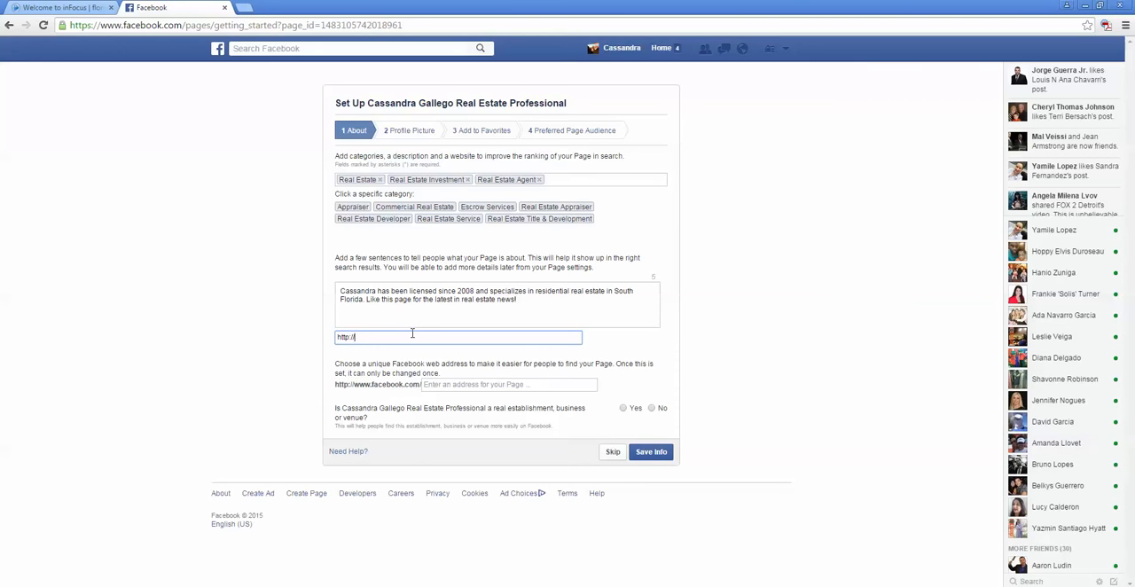
text(cbrreducator.com)
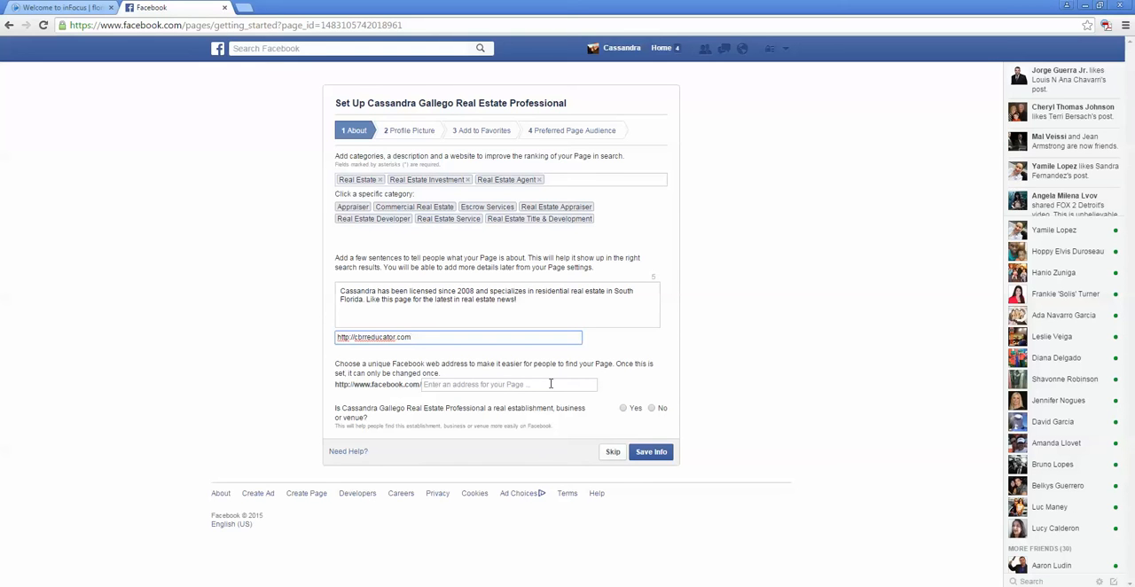
Step: Set the page's web address to the owner's full name followed by "re", answer Yes to both establishment questions, and save the information
click(551, 383)
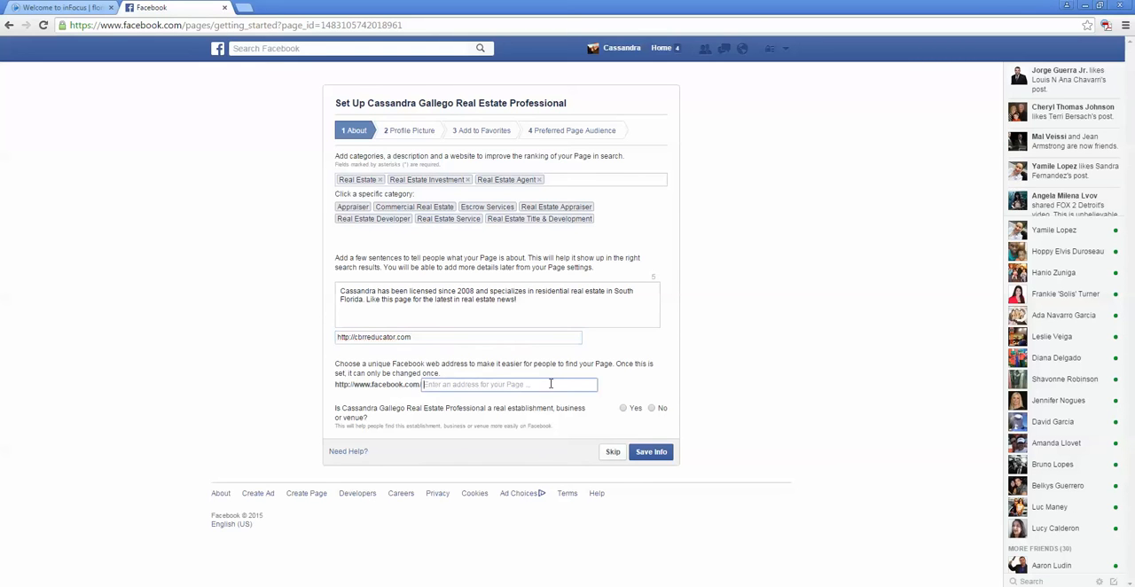
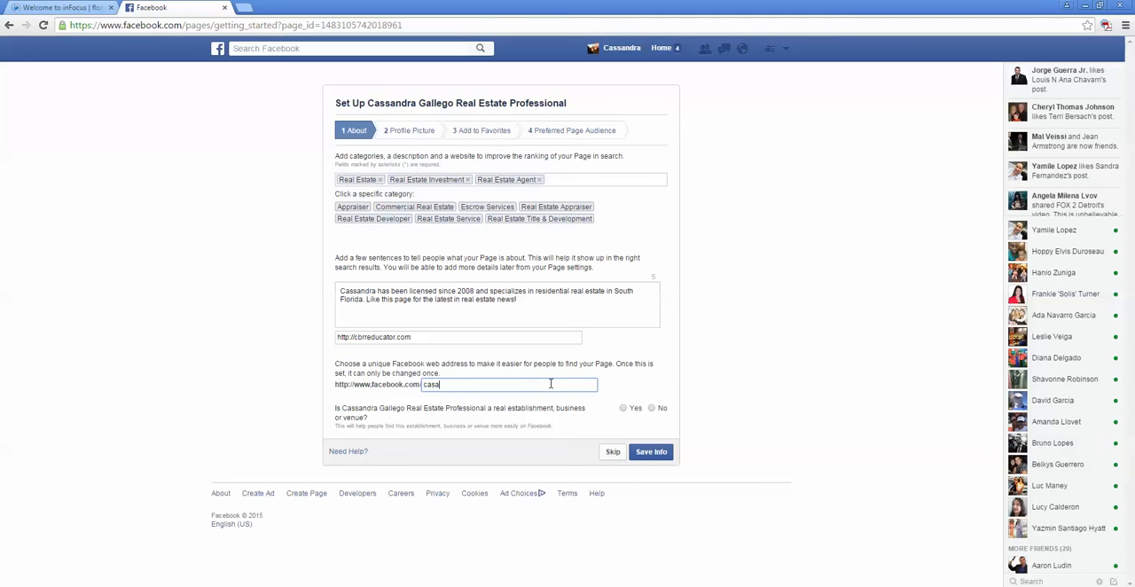
click(623, 409)
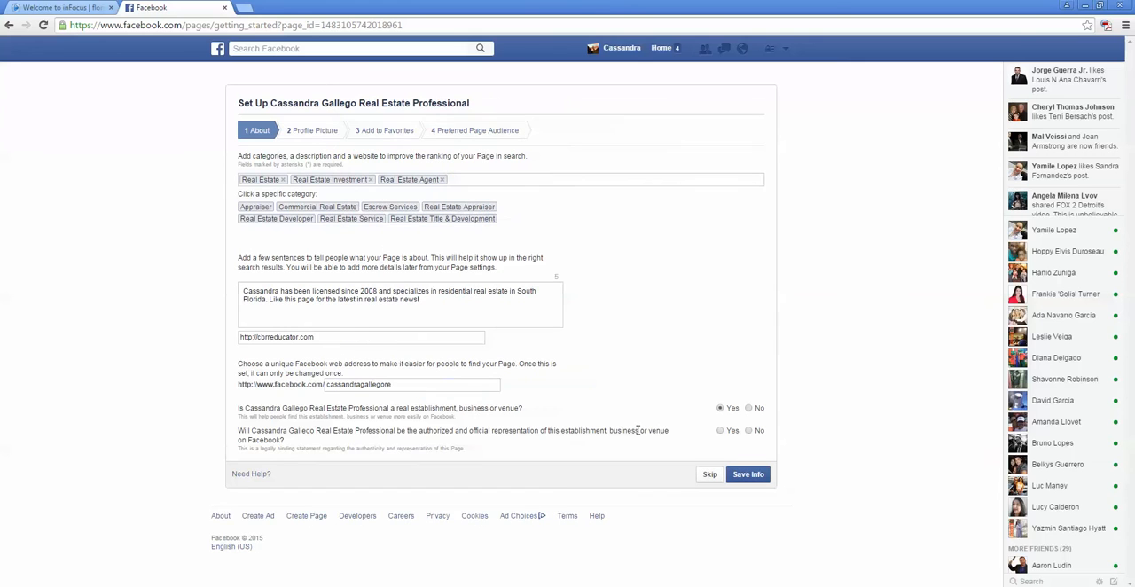
click(745, 476)
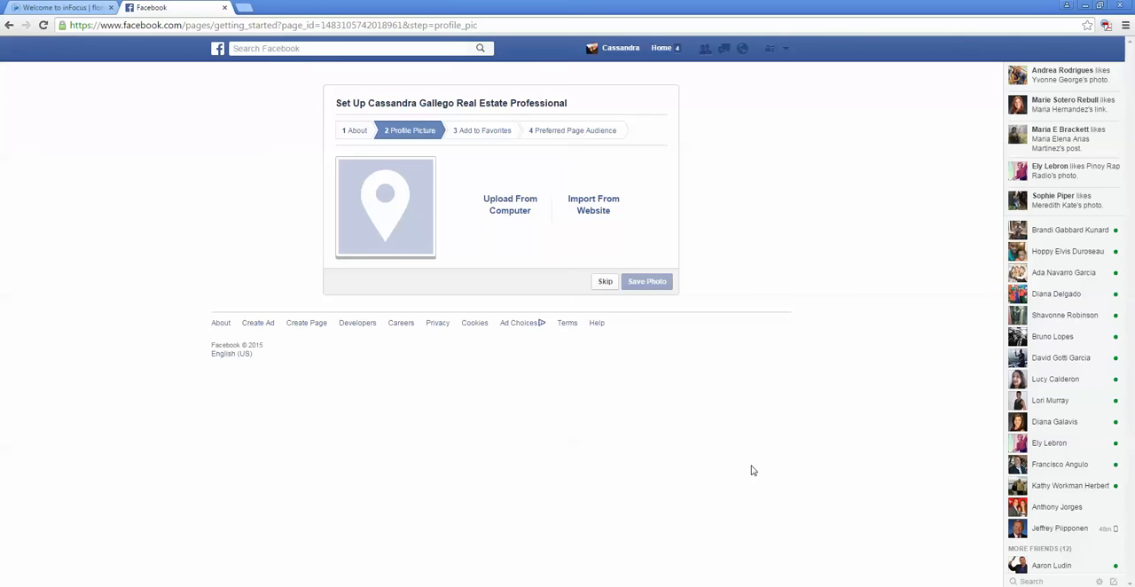
Step: Upload the head shot from the desktop's "photo and logo" folder as the page's profile picture and continue the setup
click(507, 208)
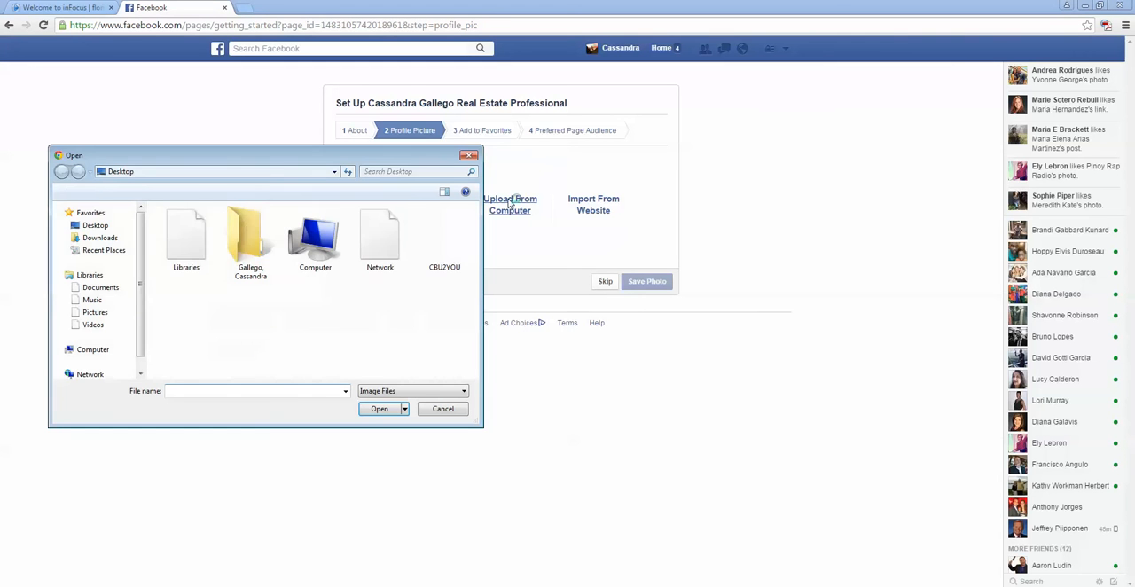
click(102, 227)
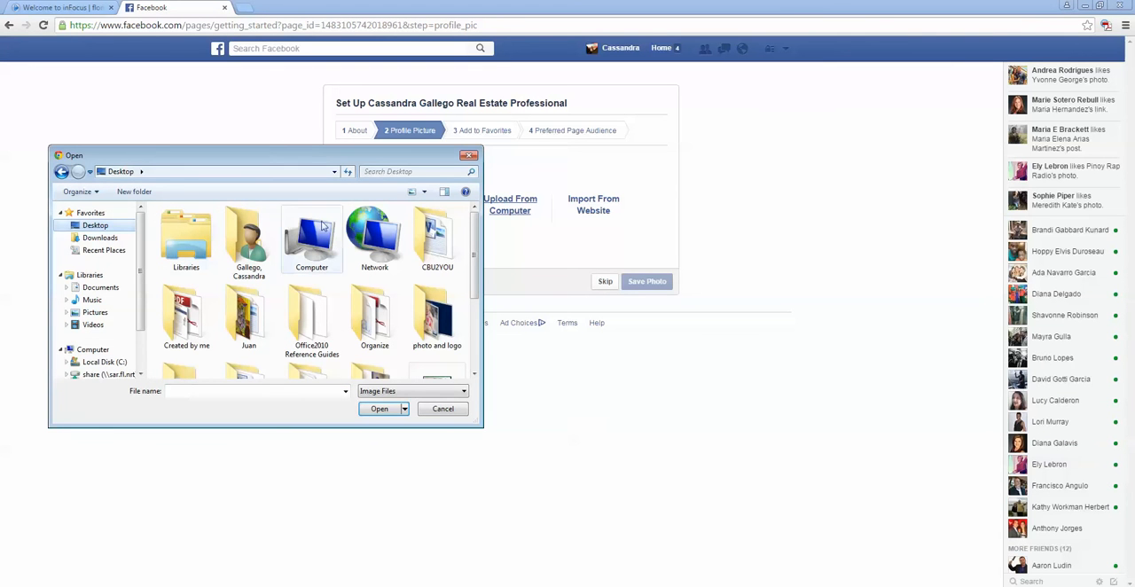
click(436, 314)
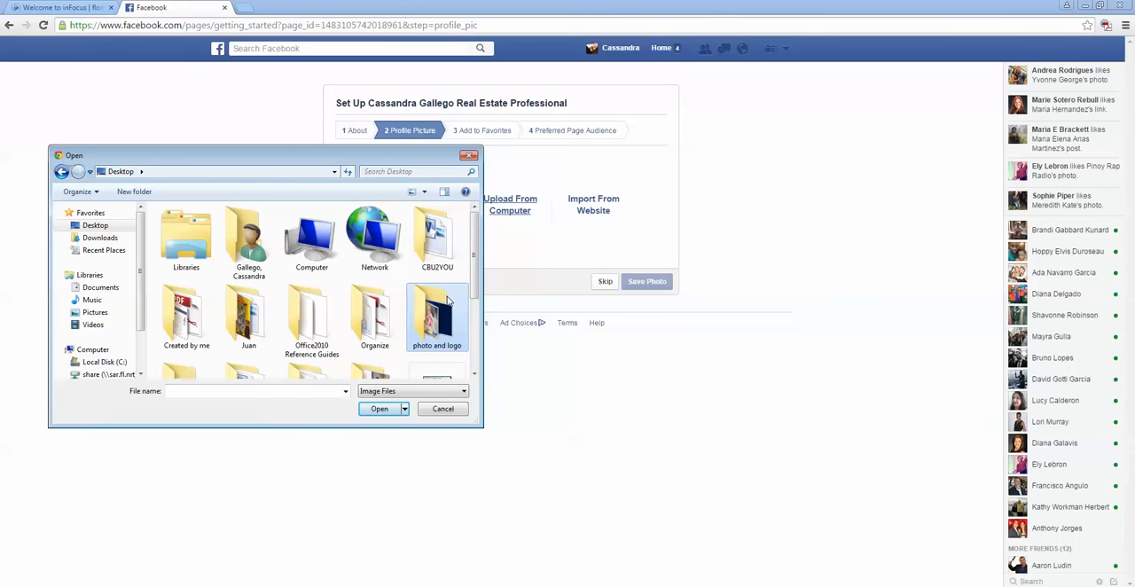
double_click(448, 301)
double_click(385, 318)
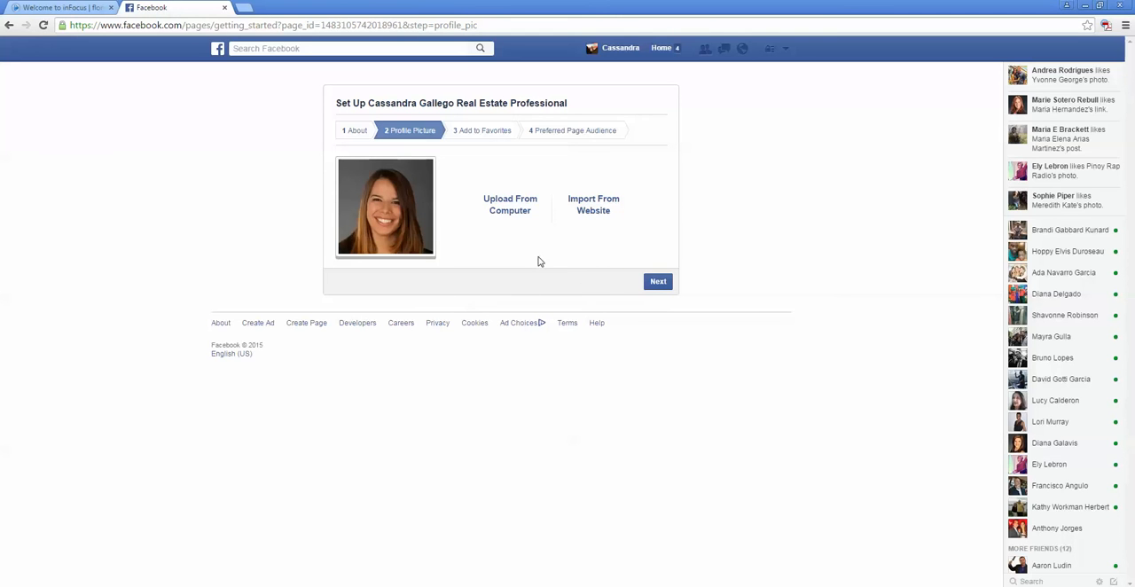
click(658, 282)
click(658, 282)
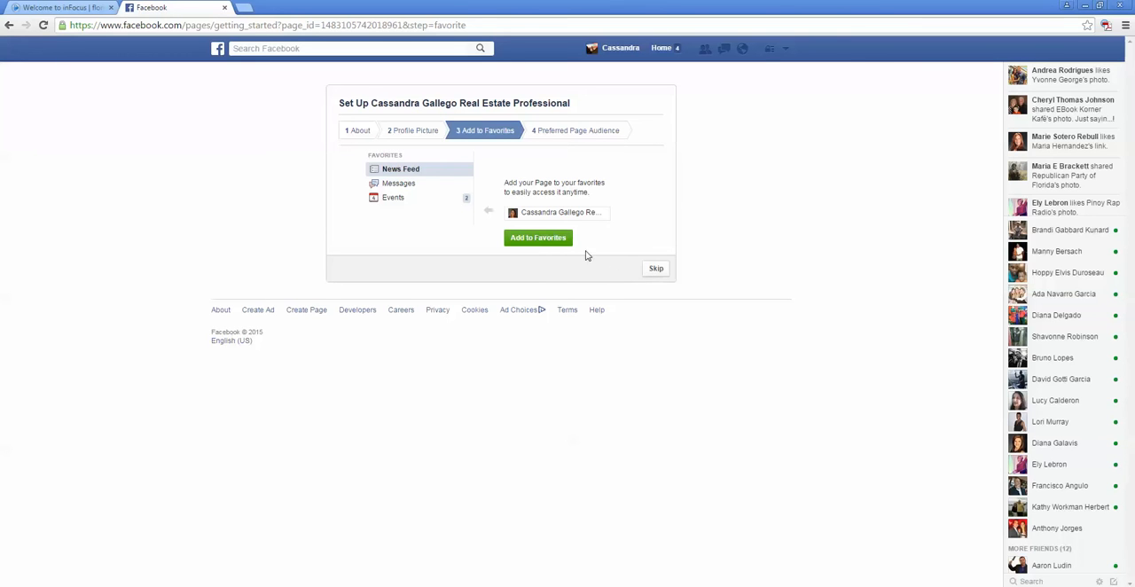
Step: Skip the favorites and preferred audience stages, and go through the introductory page tour without liking the page
click(656, 269)
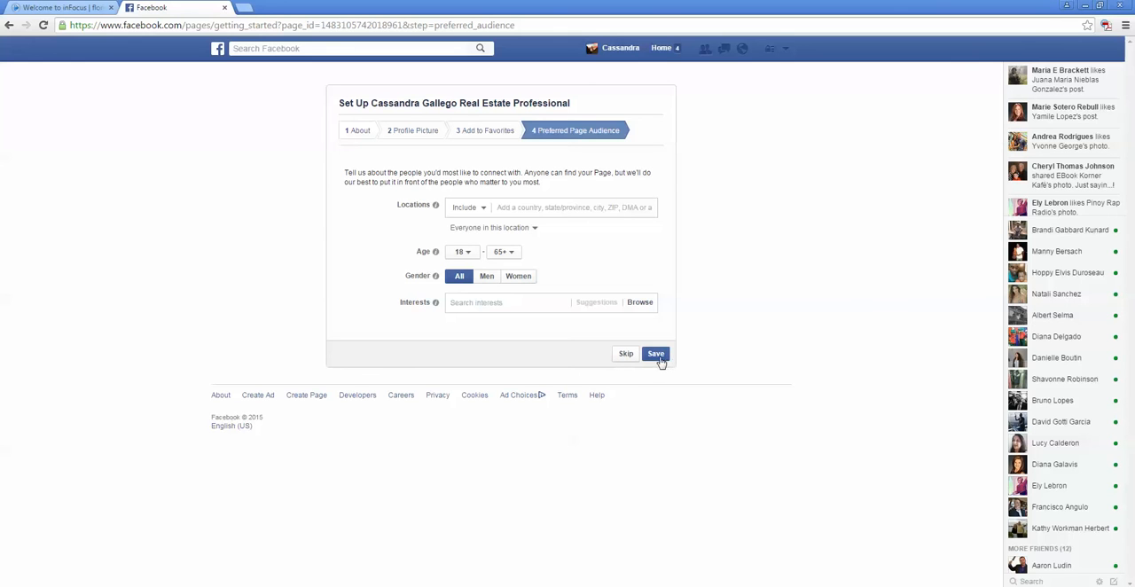
click(631, 354)
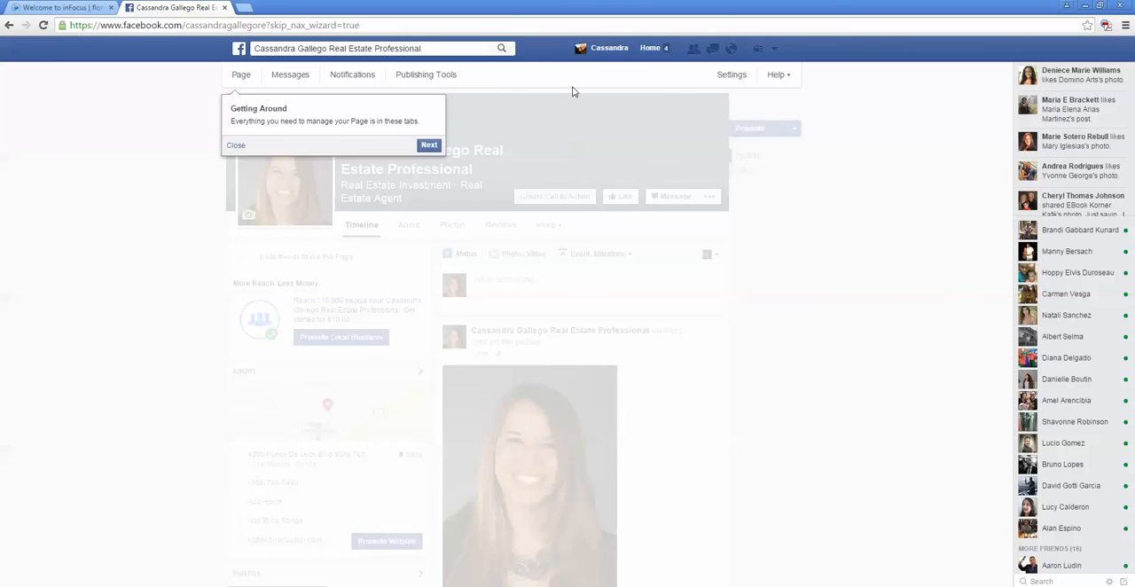
click(431, 146)
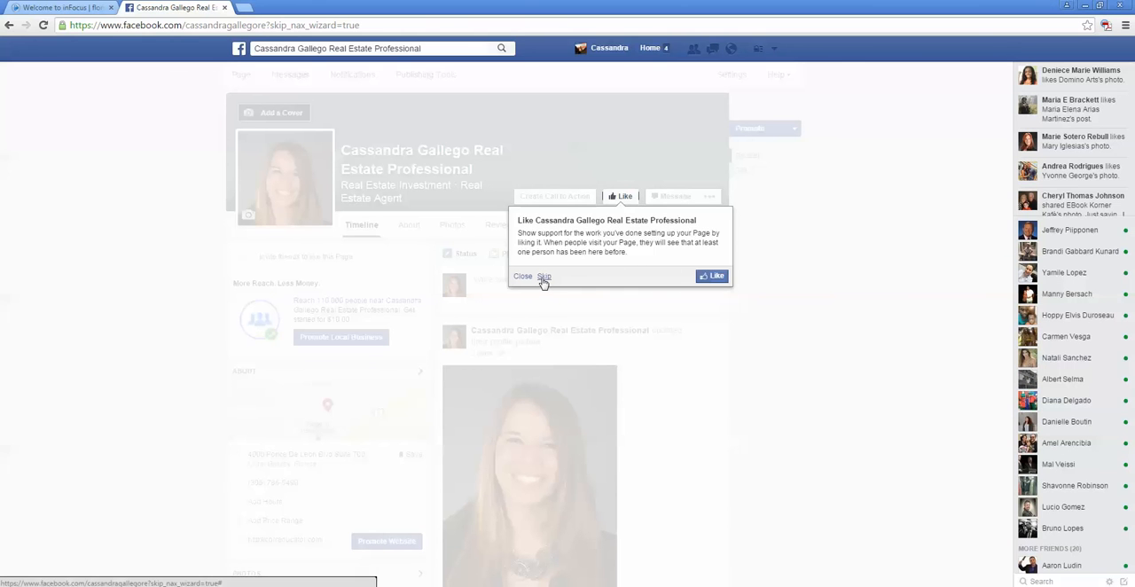
click(544, 278)
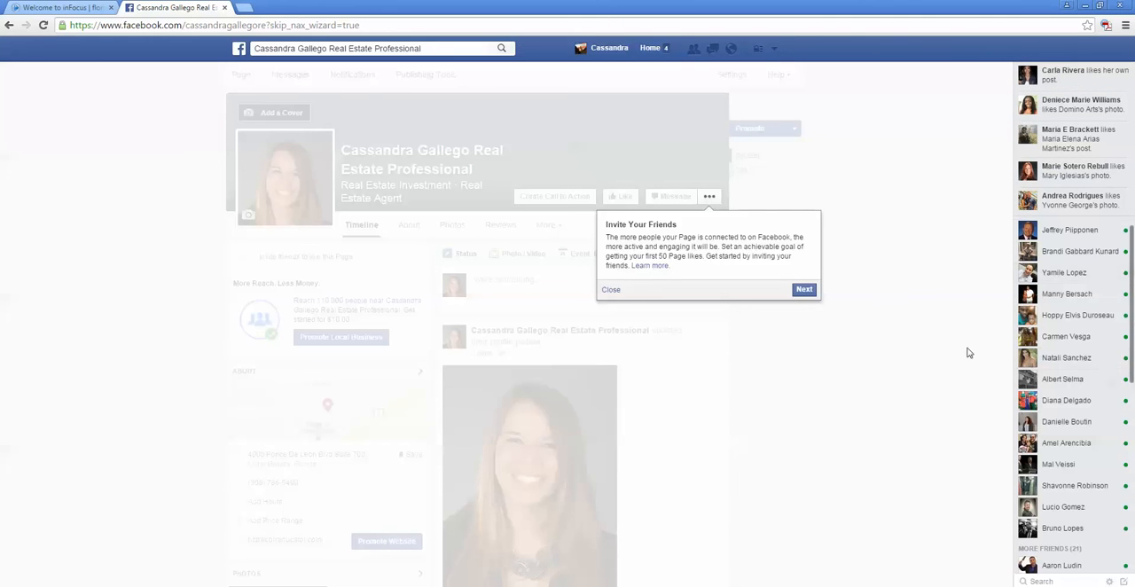
click(801, 291)
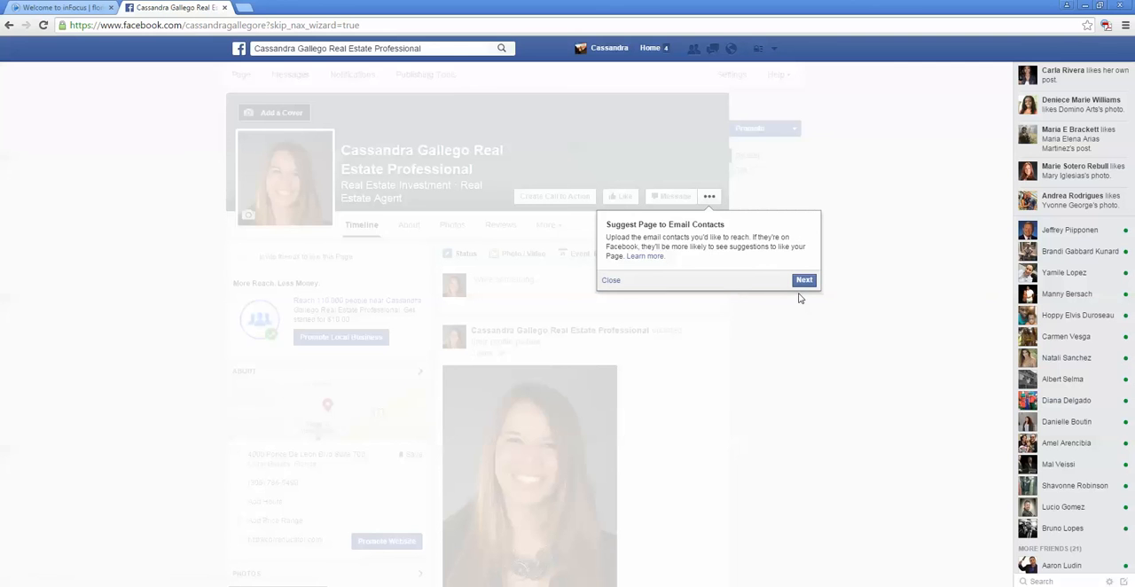
click(803, 284)
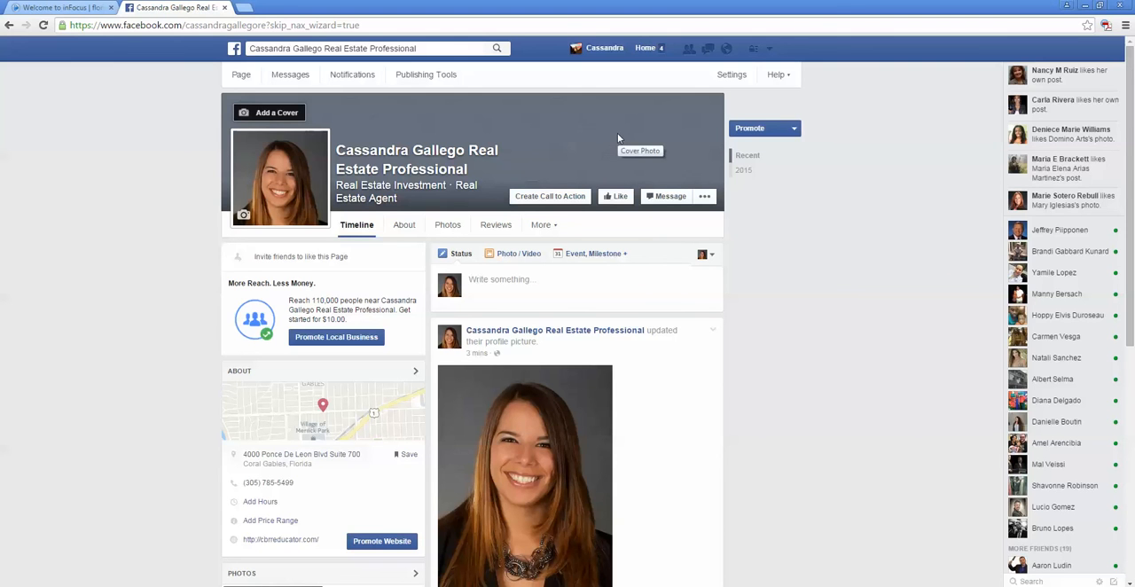
Step: Upload kq71vrt33q4_FB_BabyPool.jpg from the "photo and logo" folder as the page's cover photo
click(263, 119)
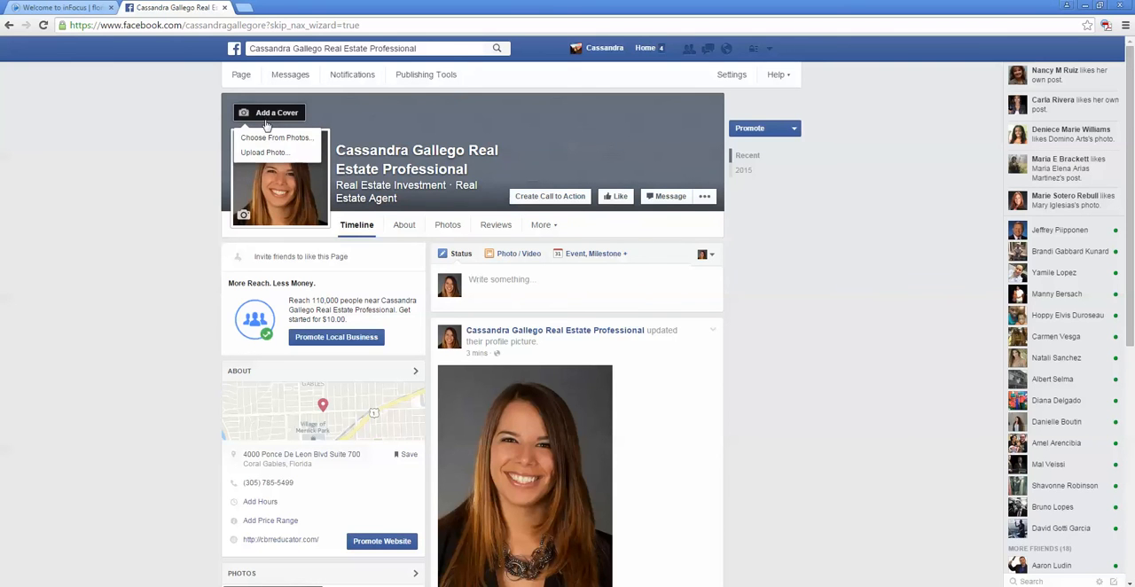
click(264, 152)
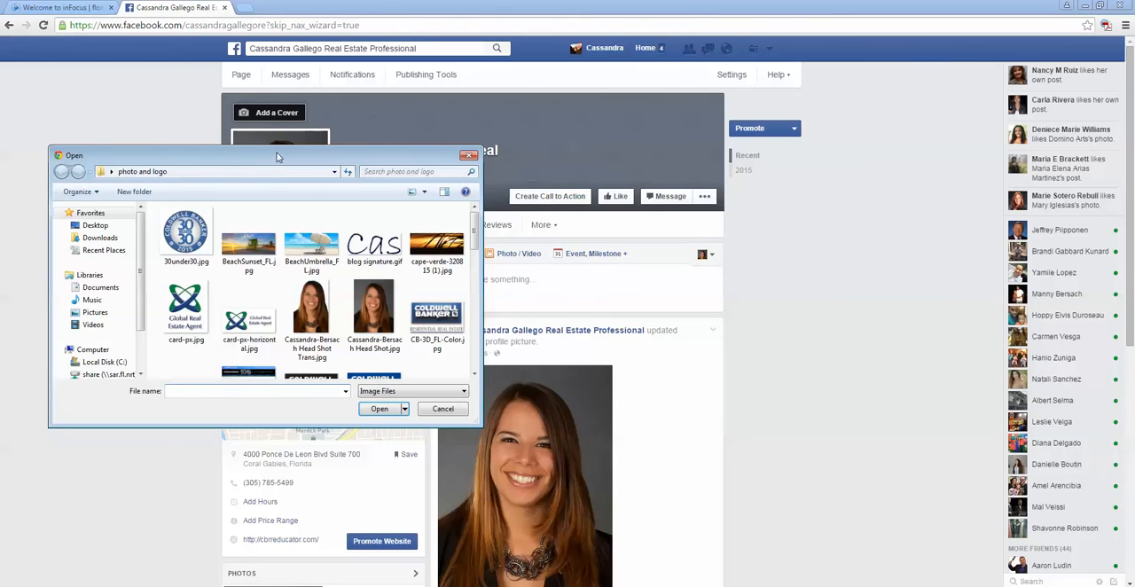
drag(474, 224, 475, 295)
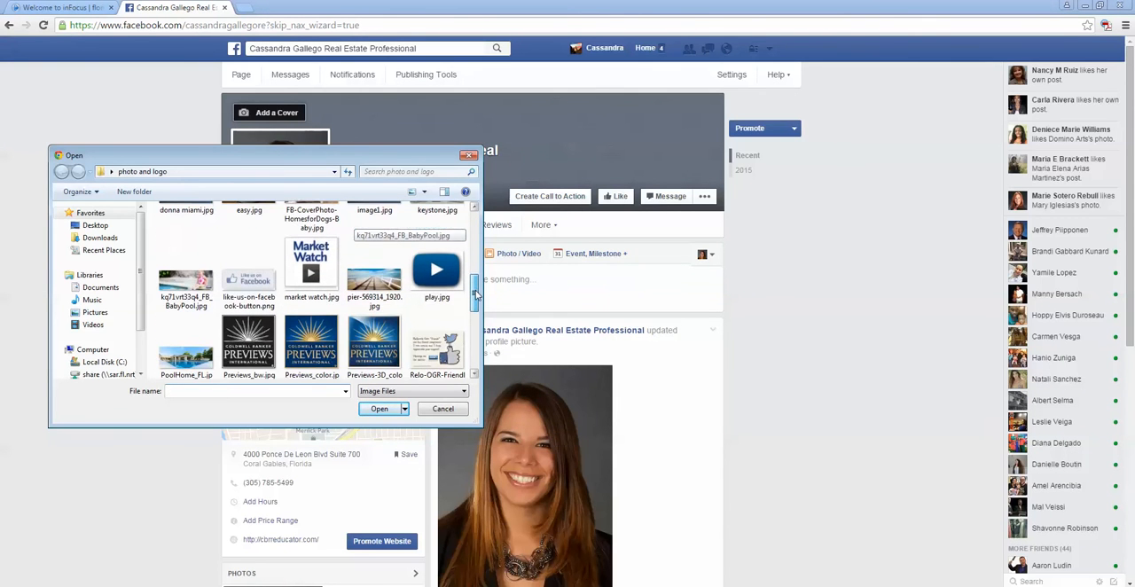
click(203, 286)
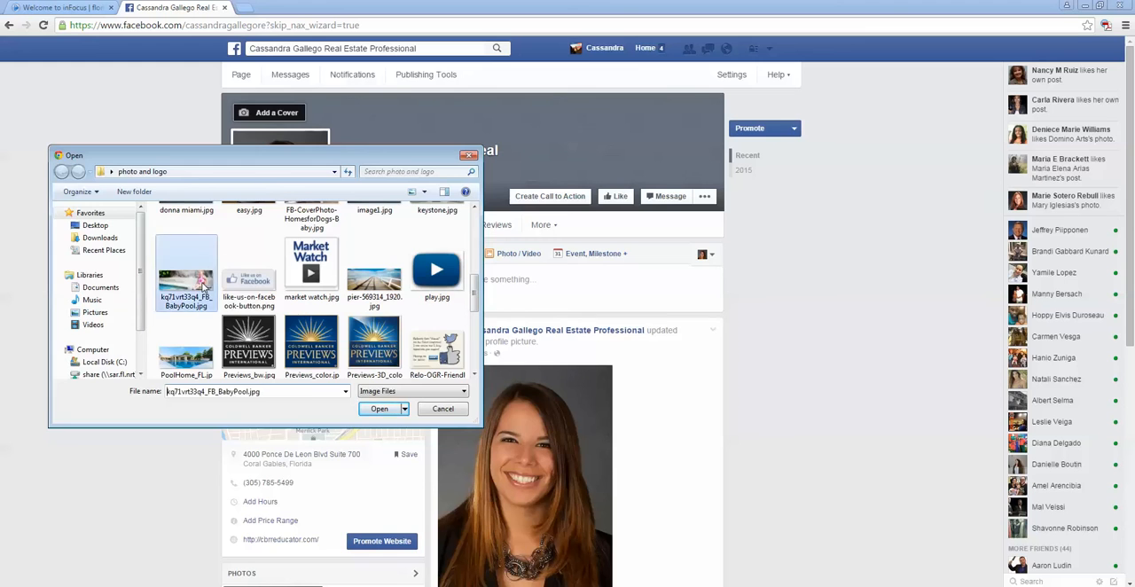
double_click(203, 286)
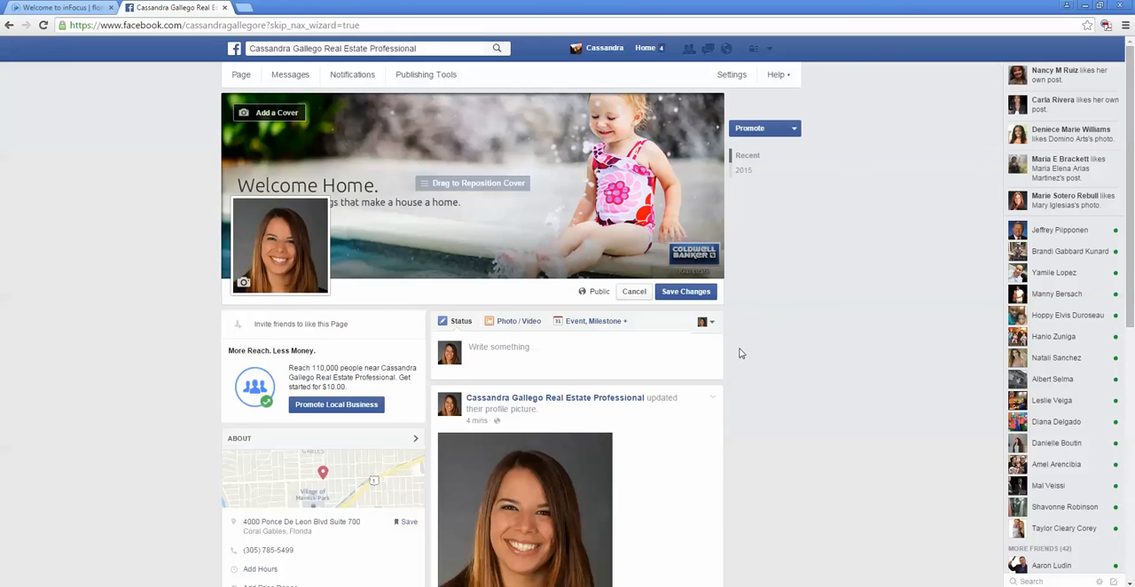
scroll(748, 363, down, 3)
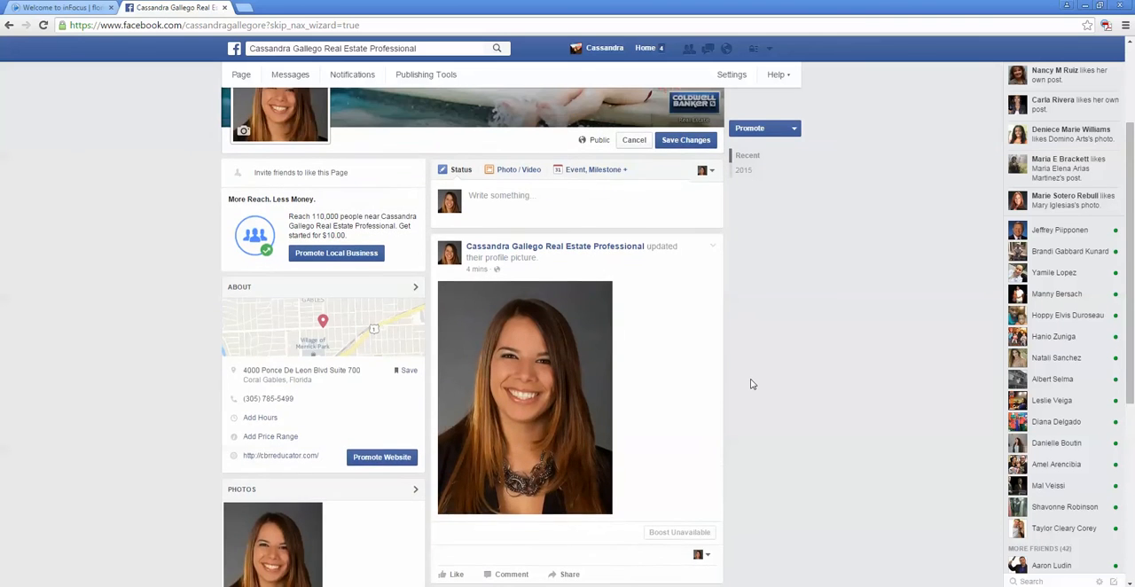
scroll(750, 384, up, 3)
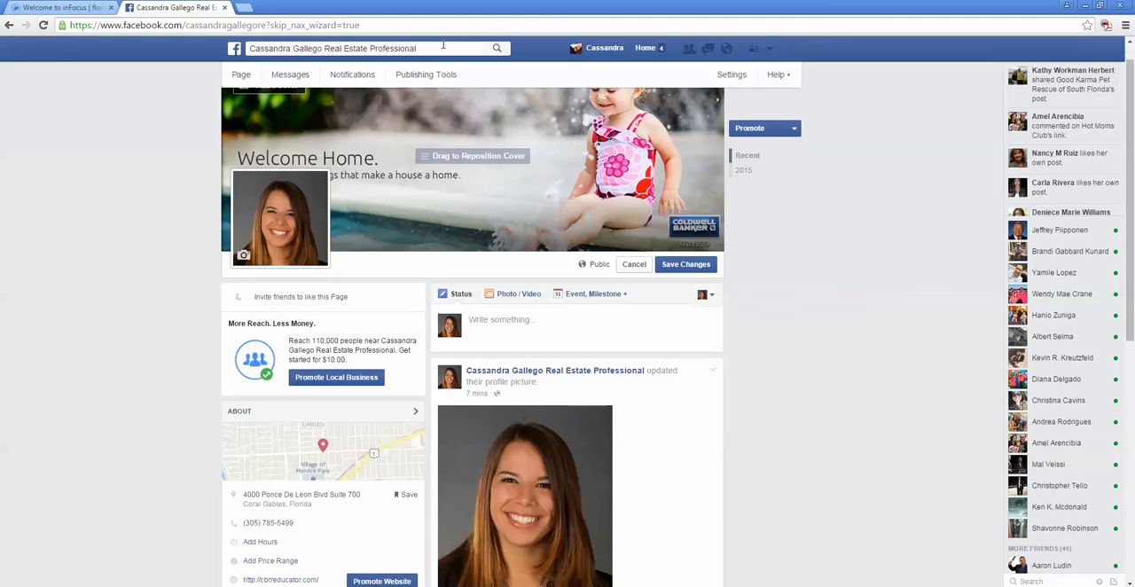
scroll(760, 352, down, 1)
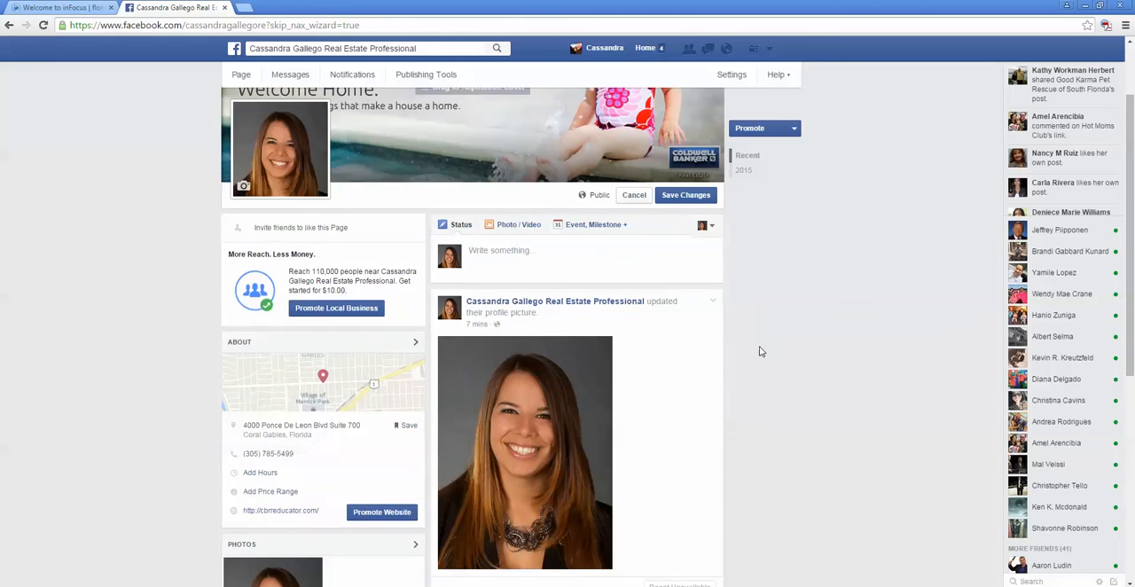
scroll(762, 354, down, 1)
scroll(770, 359, up, 2)
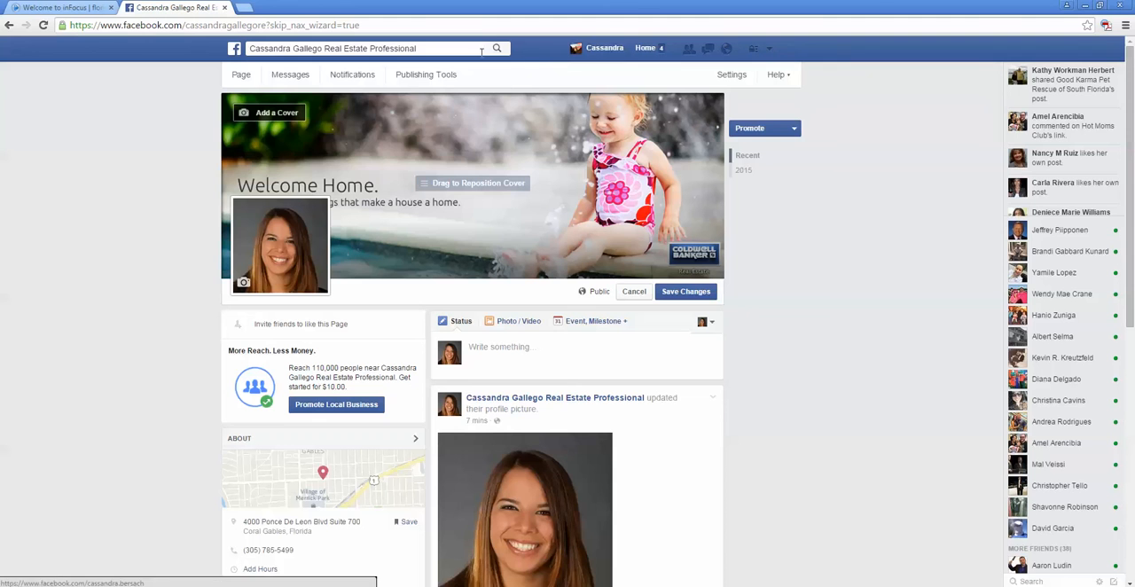
Step: Search for "coldwell banker pr" and open the Coldwell Banker Previews International page
click(443, 50)
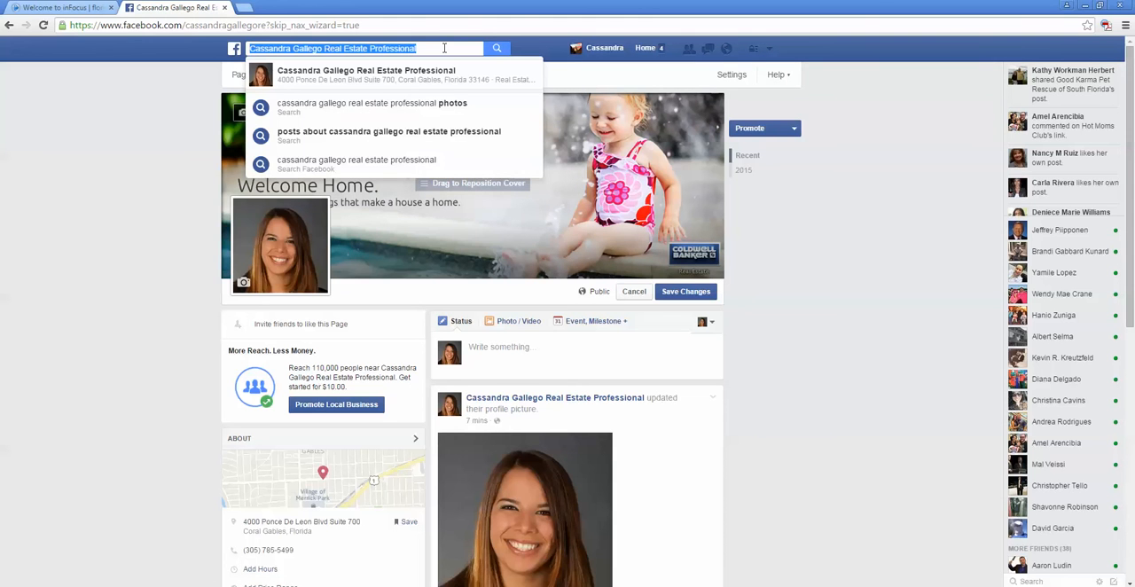
text(co)
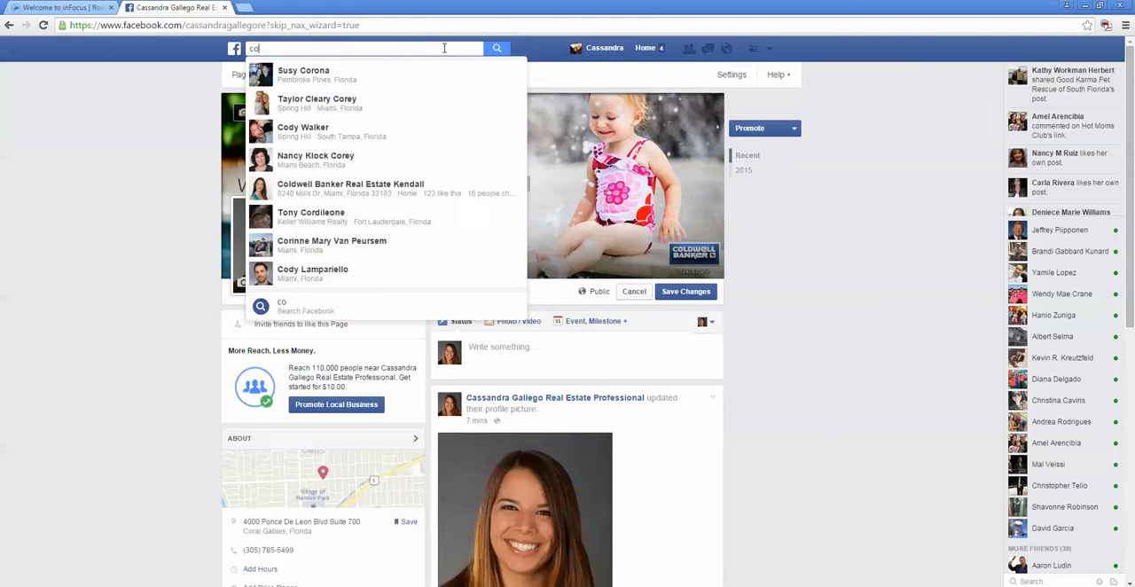
text(ldwell banker pr)
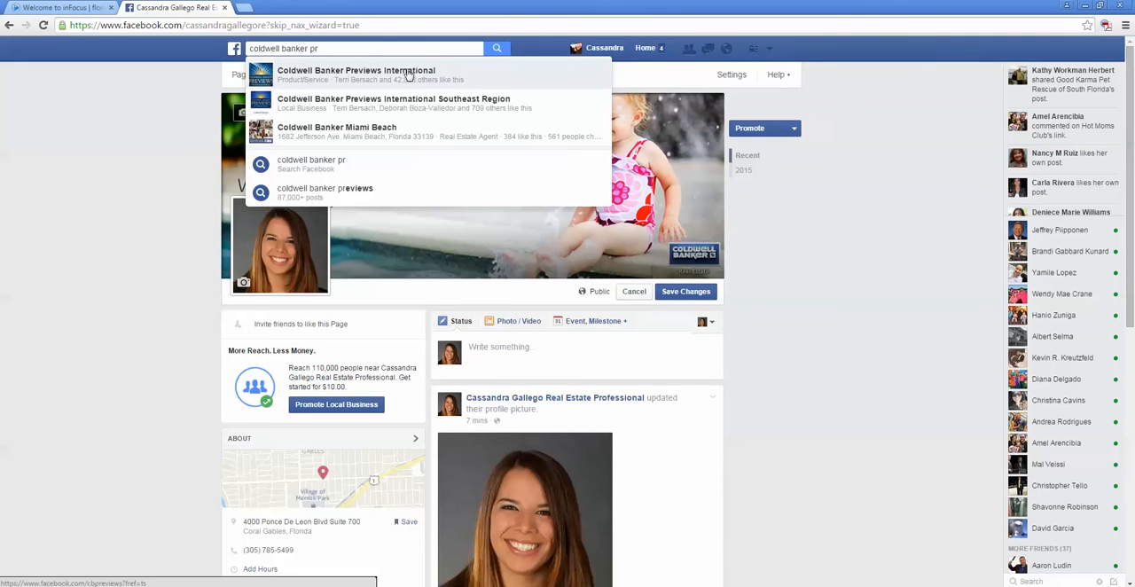
click(407, 72)
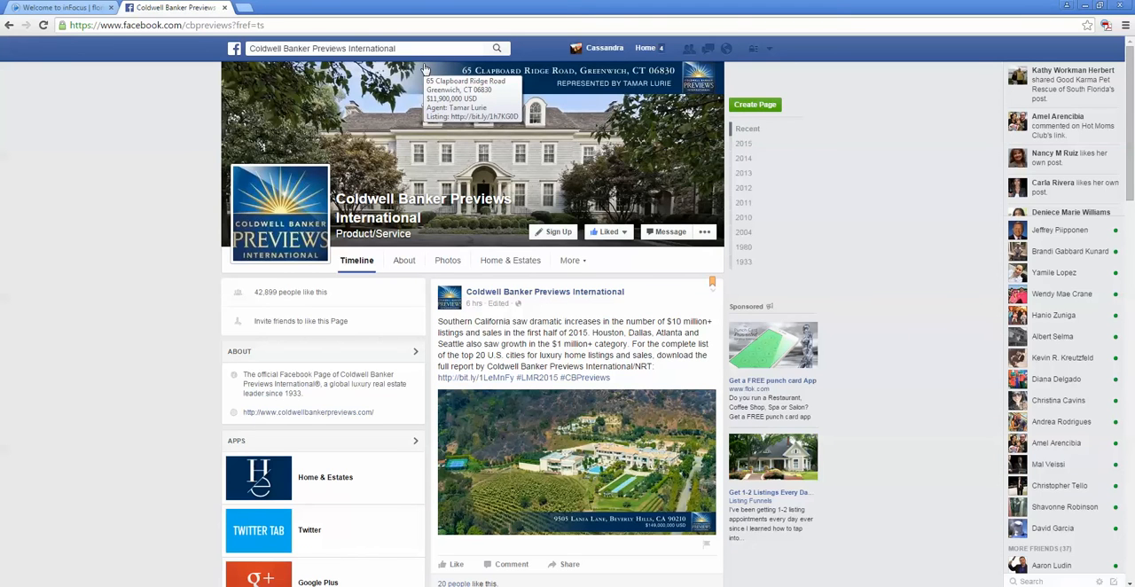
Step: Start sharing the Southern California luxury sales post to a managed page, choosing the new real estate professional page as the destination
scroll(511, 375, down, 1)
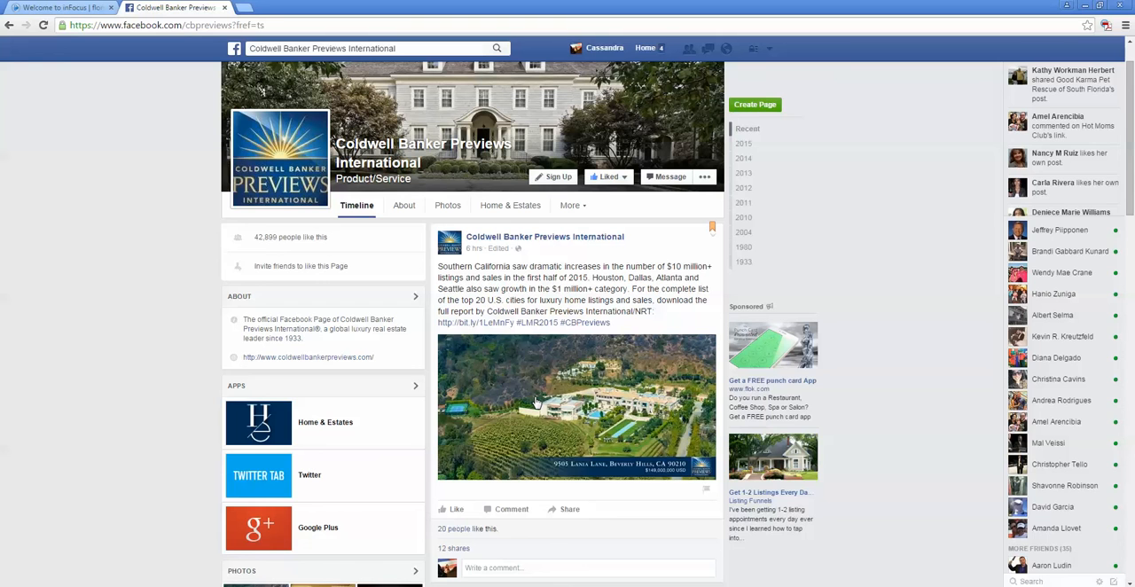
click(572, 514)
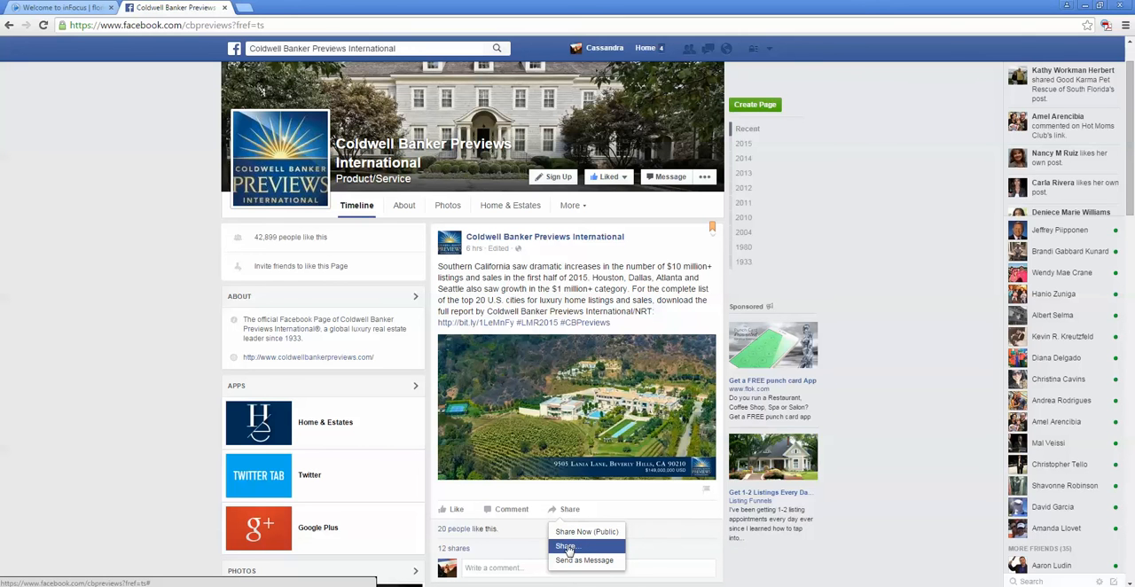
click(567, 547)
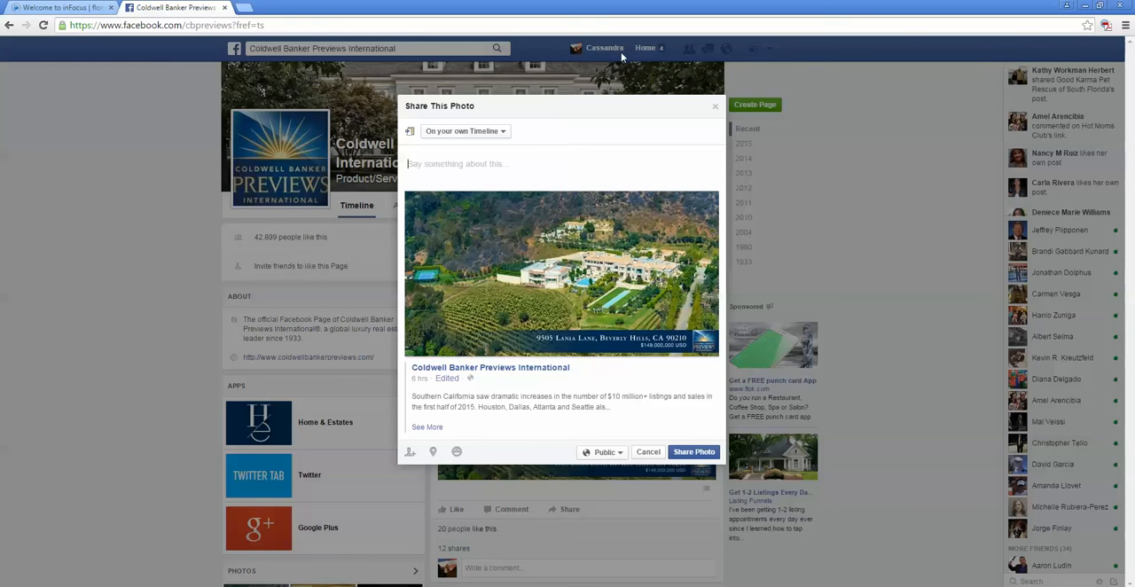
click(505, 132)
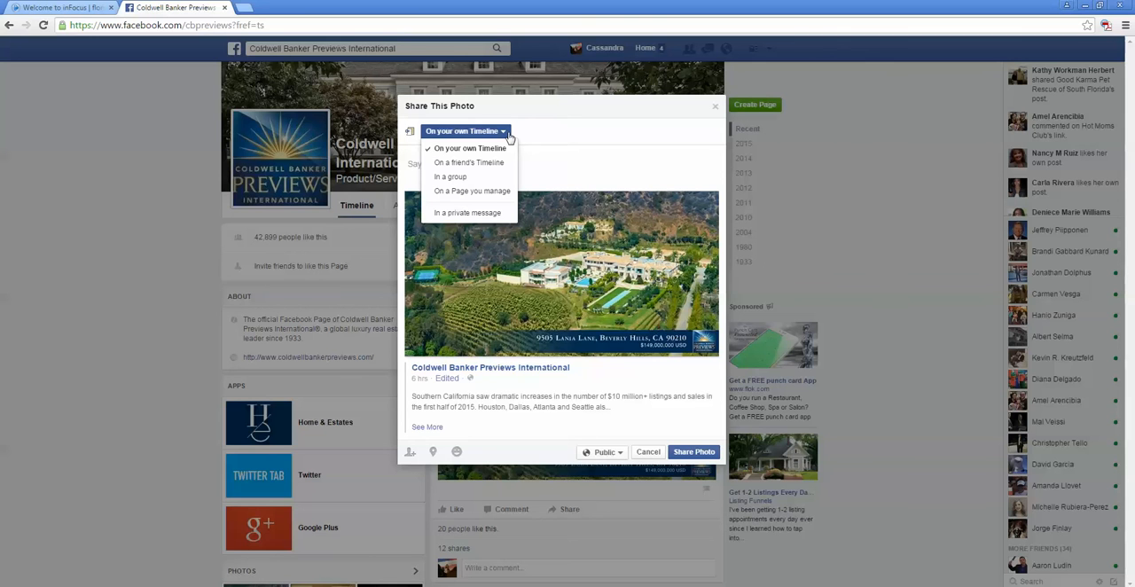
click(508, 195)
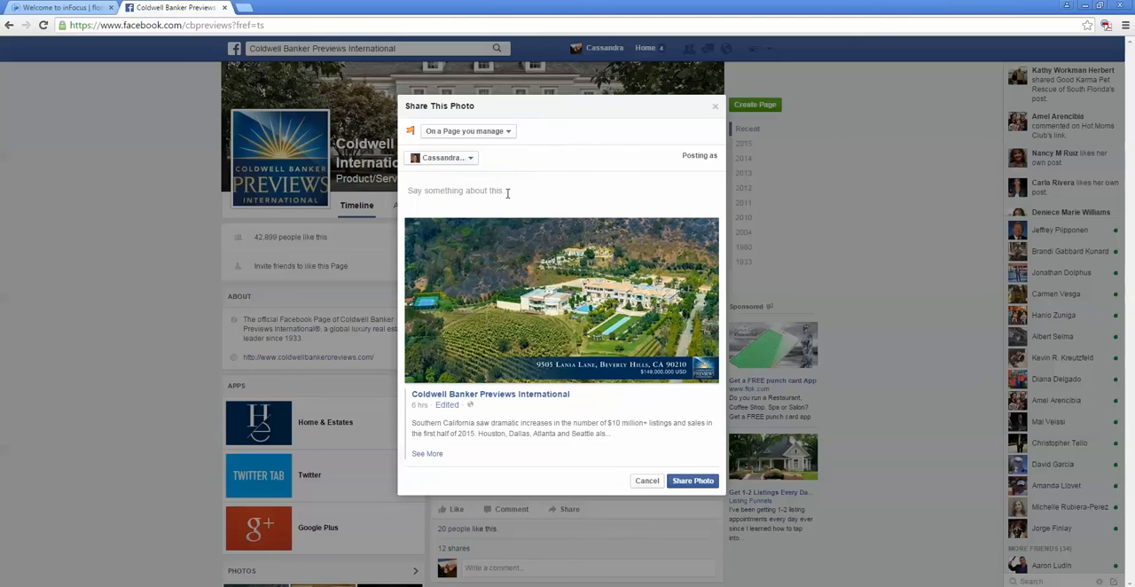
click(472, 161)
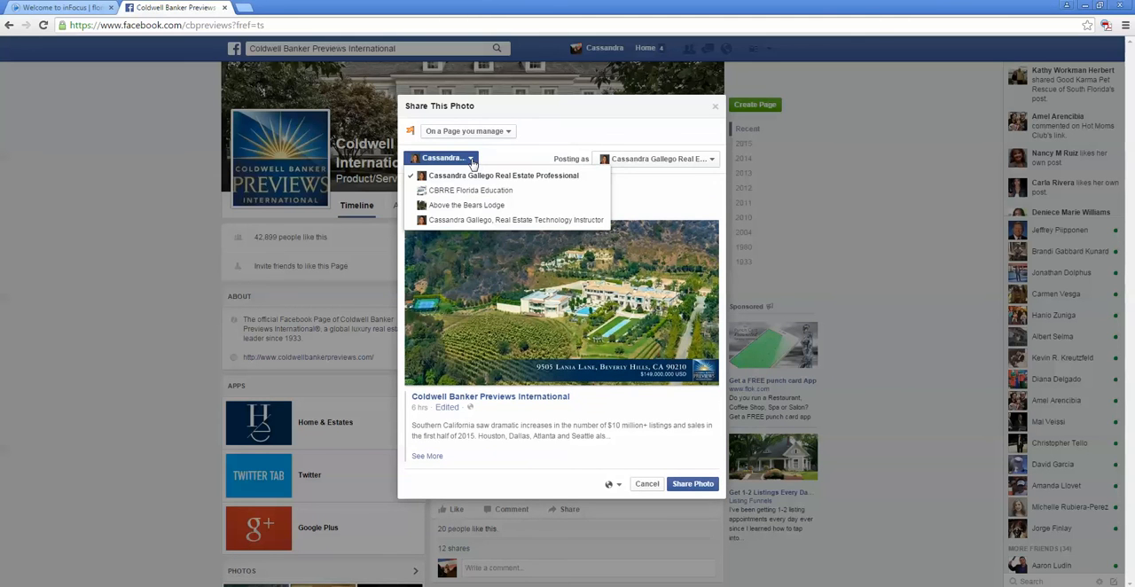
click(478, 175)
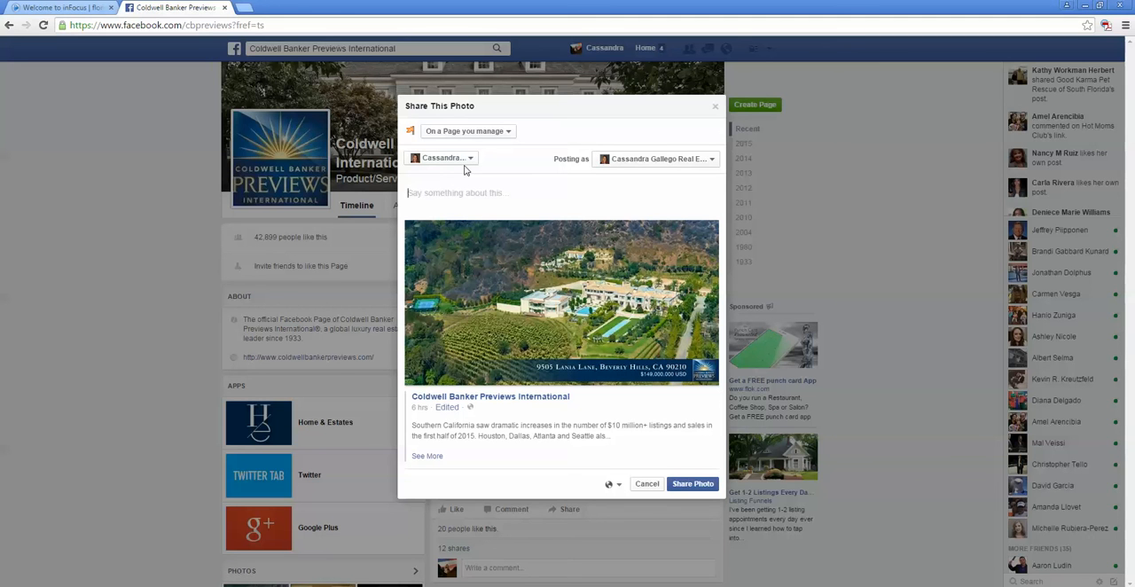
Step: Caption the shared photo "This could all be yours for just $149,000,000! Call me today!" and share it to the business page
text(As)
key(BackSpace)
key(BackSpace)
text(This could all be yours for just 1)
text(149,000,00)
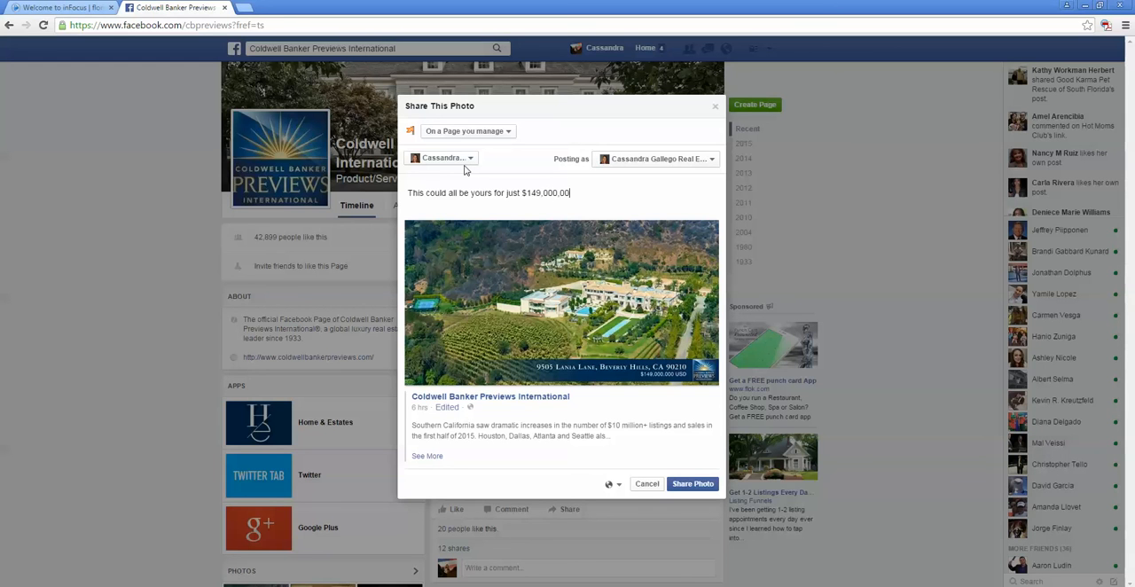
text(l nme)
key(BackSpace)
key(BackSpace)
click(686, 486)
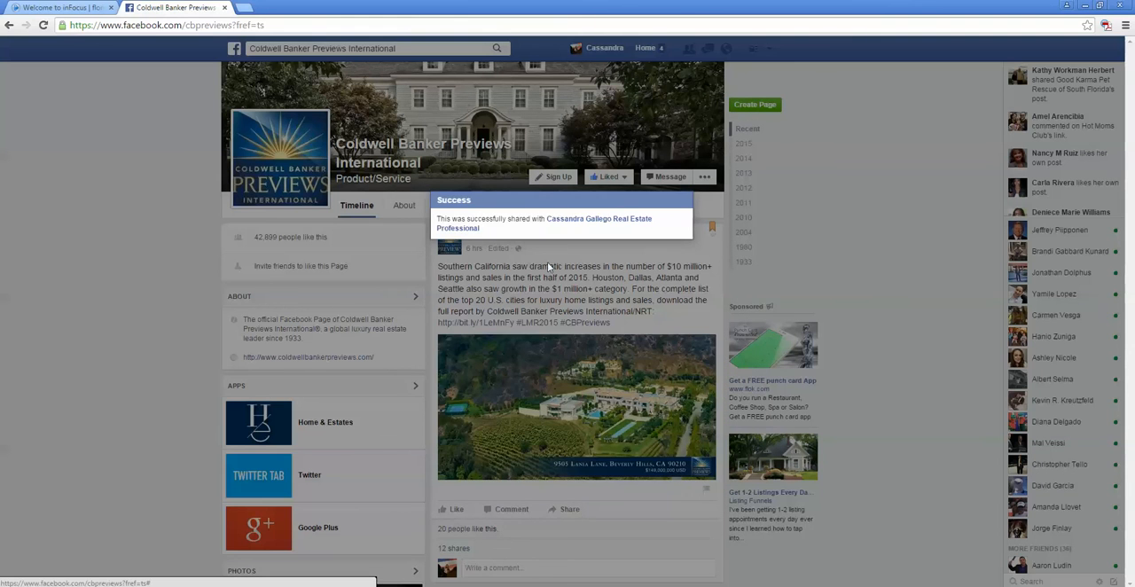
Step: Upload "website image.jpg" from the "photo and logo" folder as the business page's cover photo and save the change
scroll(572, 232, up, 1)
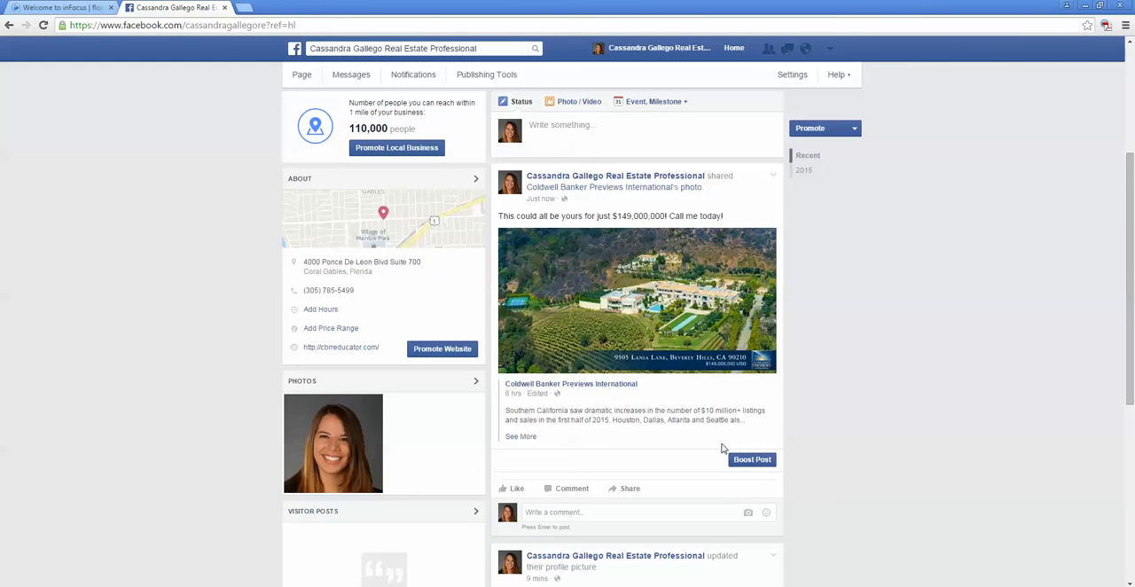
scroll(720, 452, up, 3)
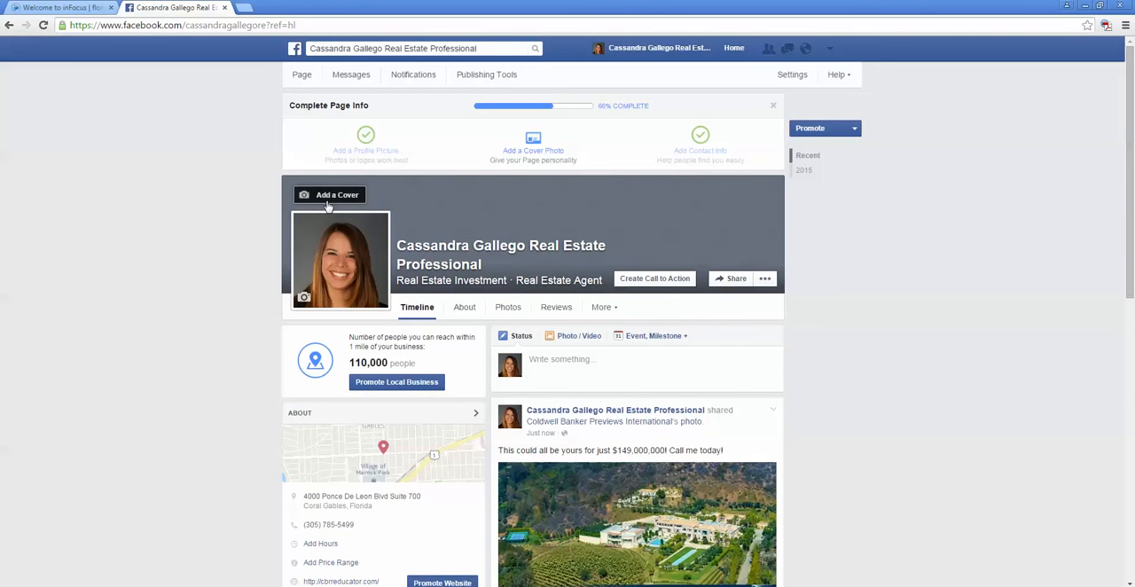
click(327, 204)
click(331, 234)
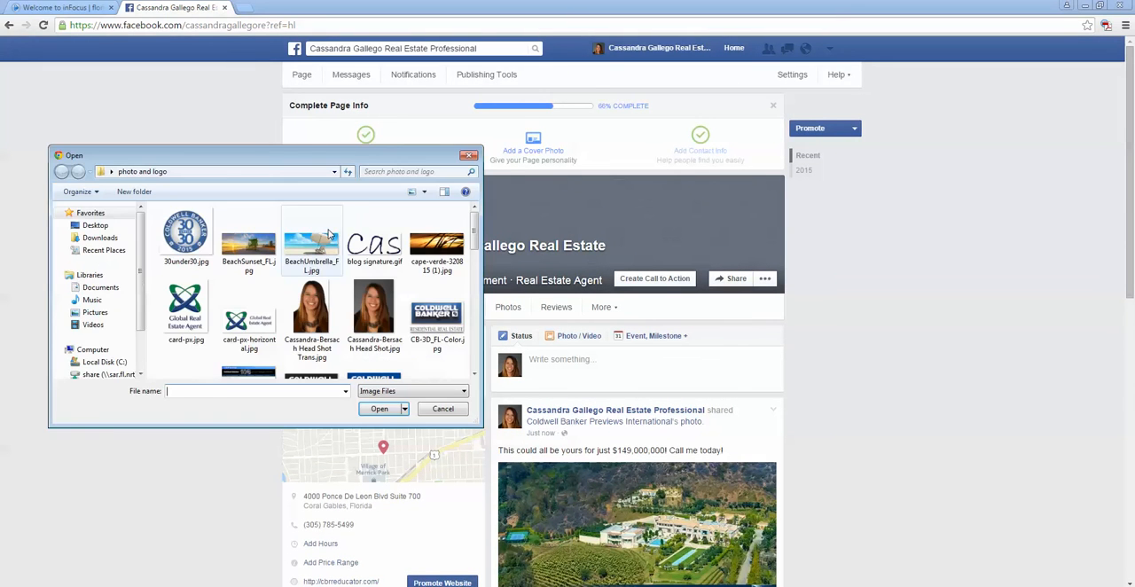
scroll(372, 301, down, 10)
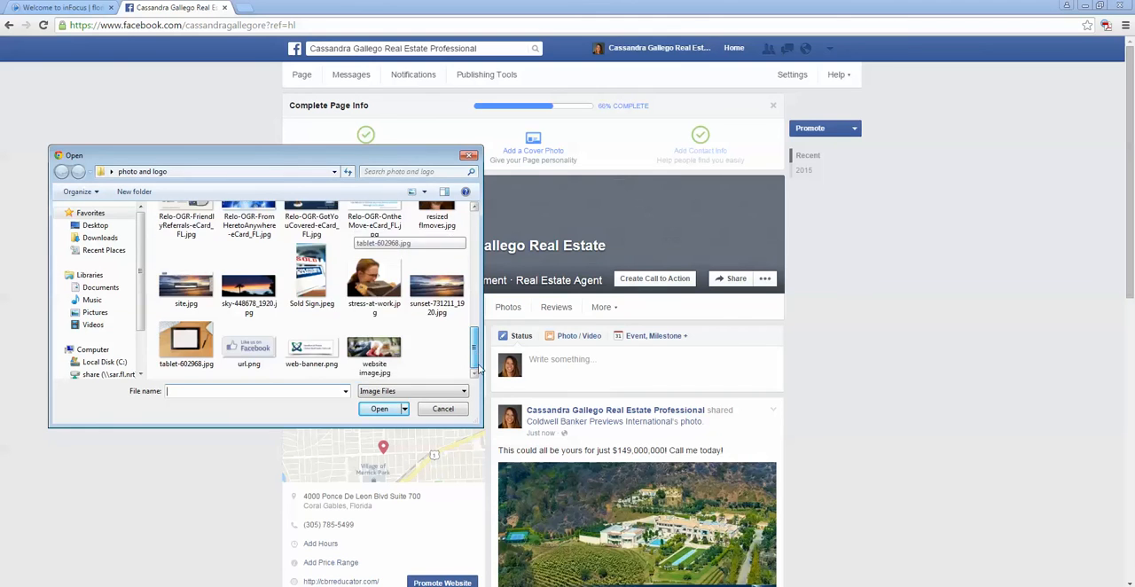
double_click(396, 352)
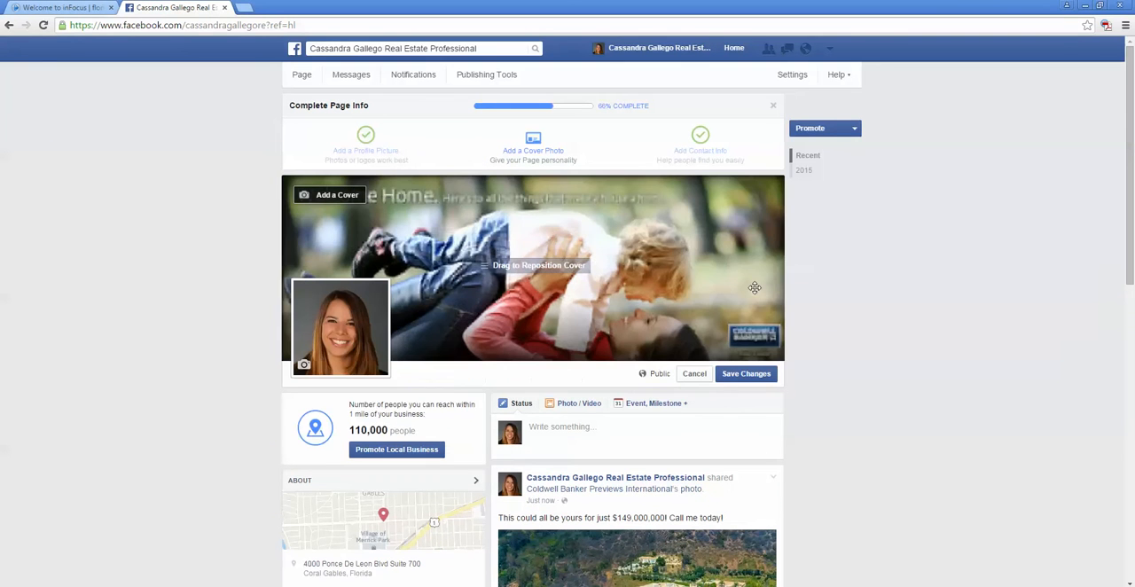
click(745, 374)
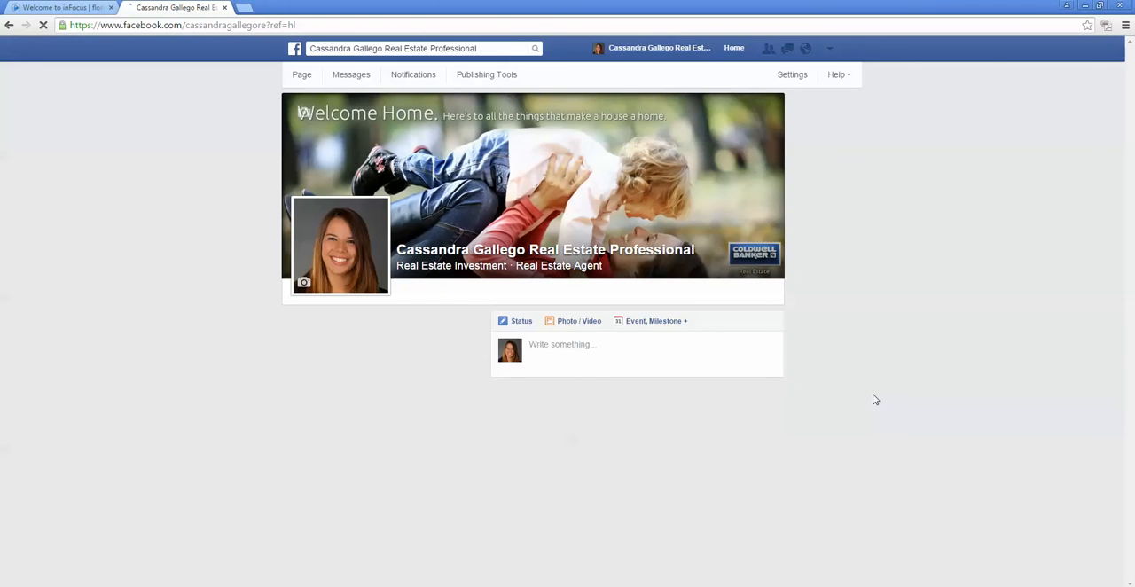
Step: Look over the business page's timeline, checking the cover photo, the shared property post and the profile picture update
scroll(874, 399, down, 10)
scroll(870, 407, down, 5)
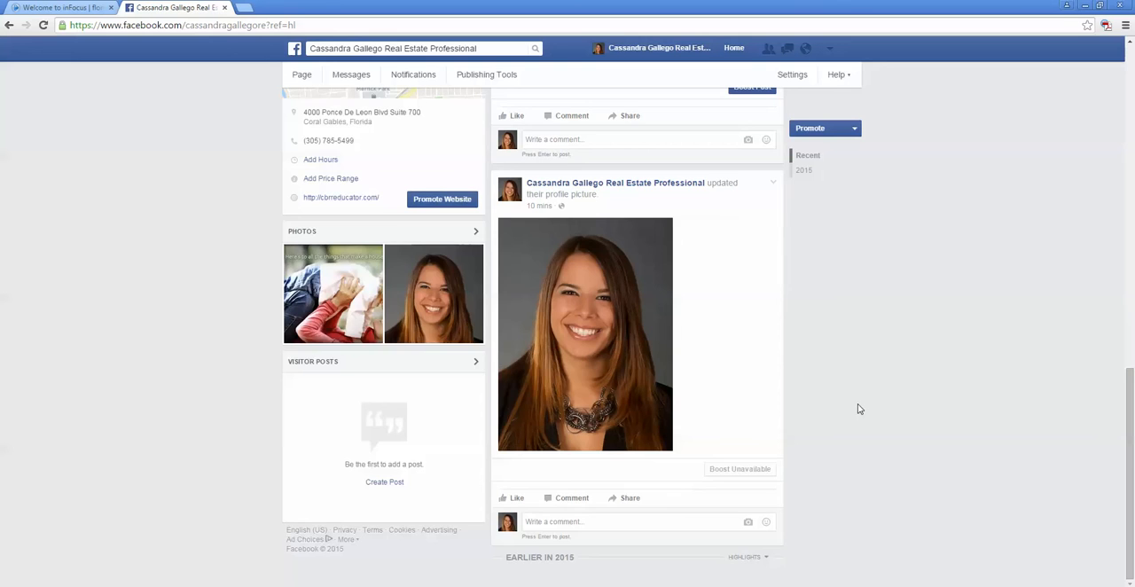
scroll(857, 408, up, 15)
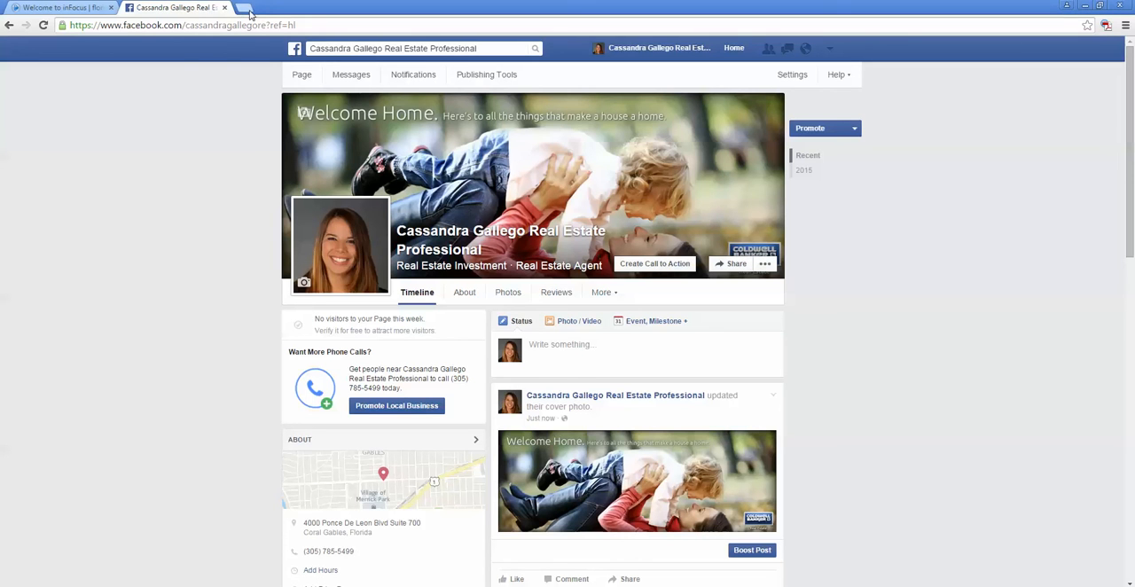
scroll(570, 346, down, 2)
scroll(694, 514, down, 2)
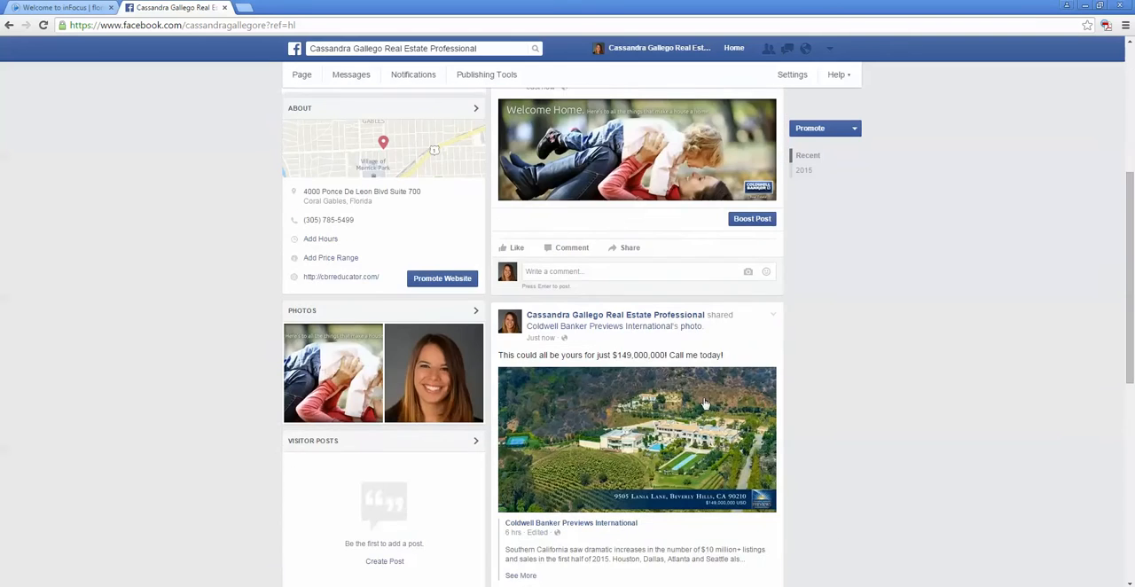
scroll(683, 393, up, 3)
scroll(683, 393, up, 1)
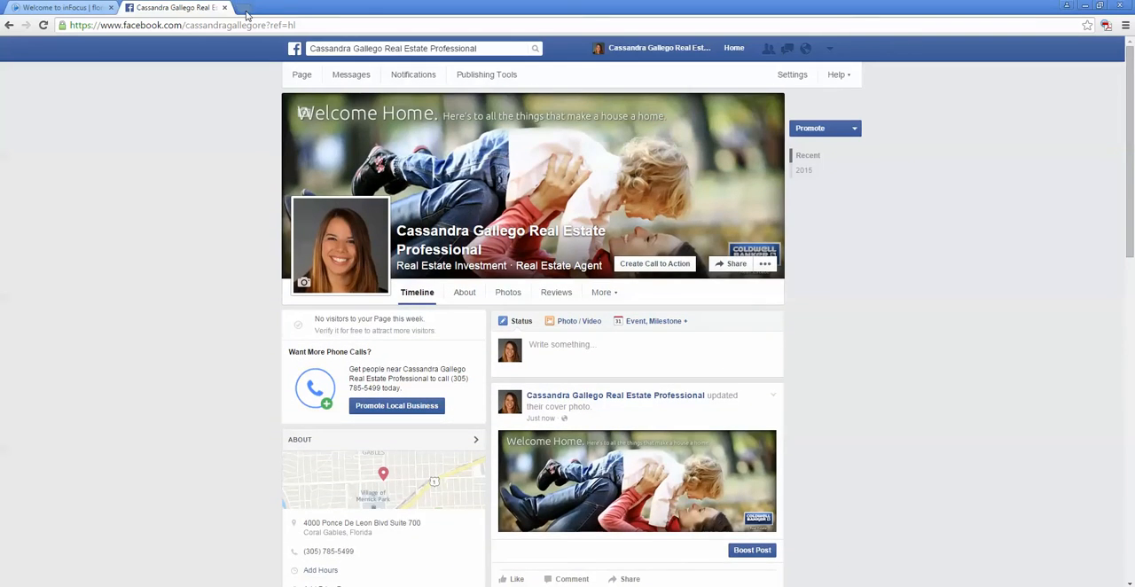
Step: In a new browser tab, search for "miami herald" and open the real estate section of the newspaper's website
click(245, 7)
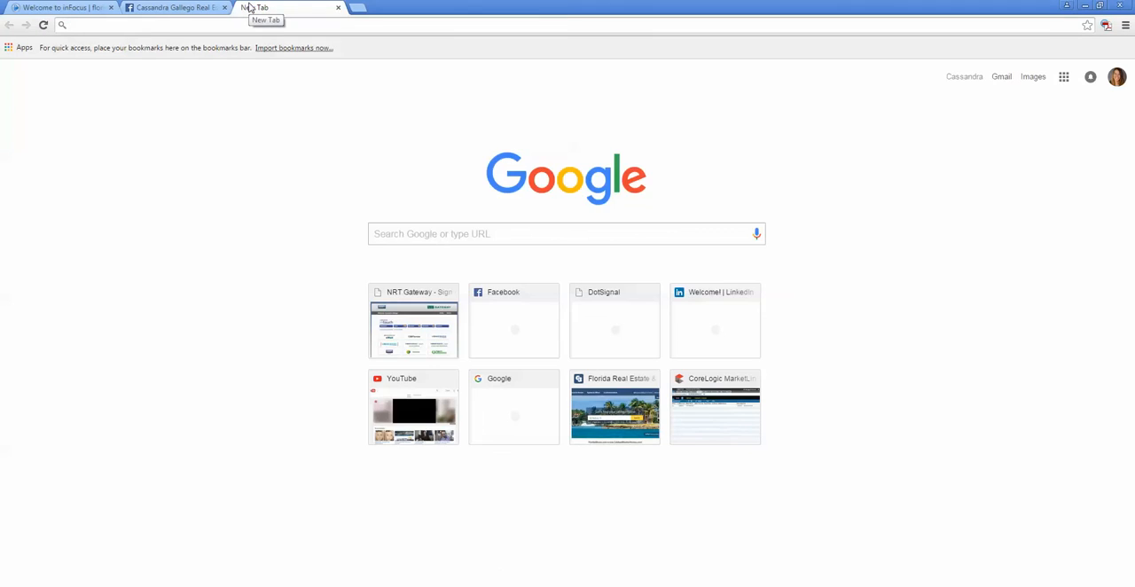
text(miami)
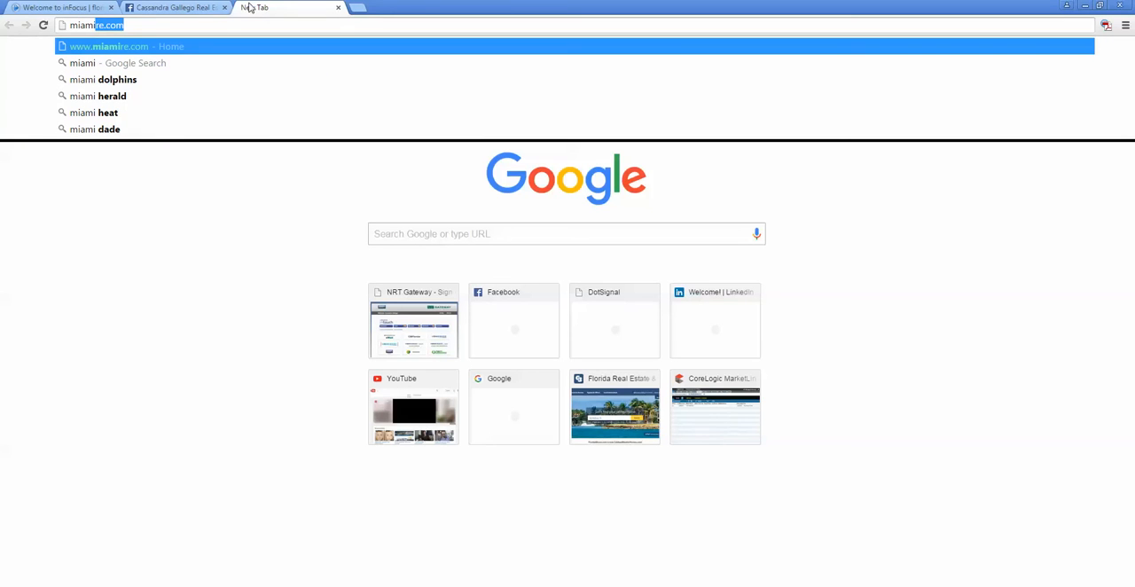
text(heral)
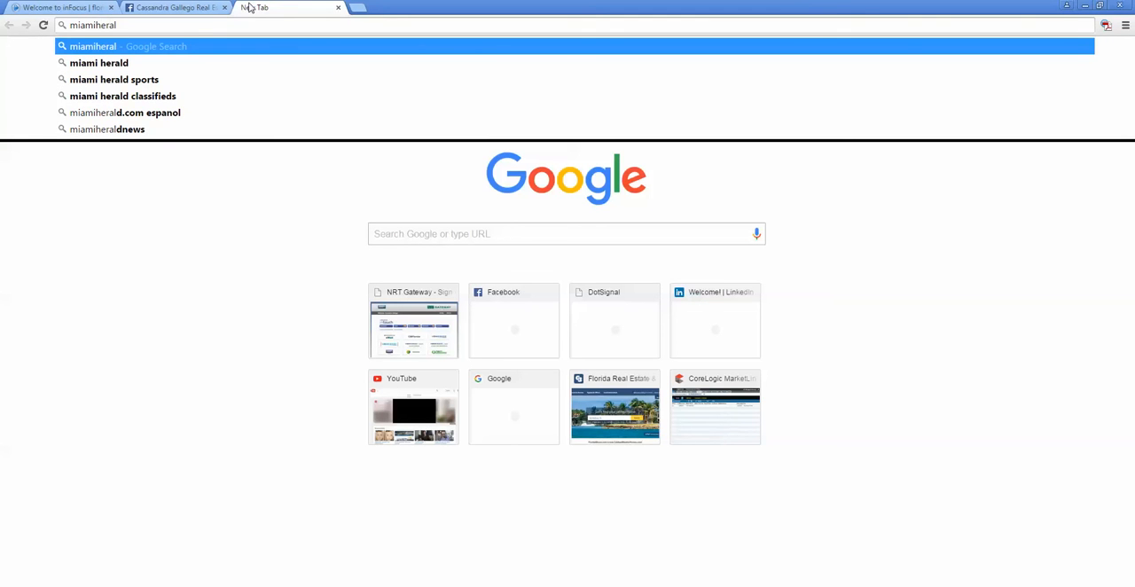
key(Down)
key(Return)
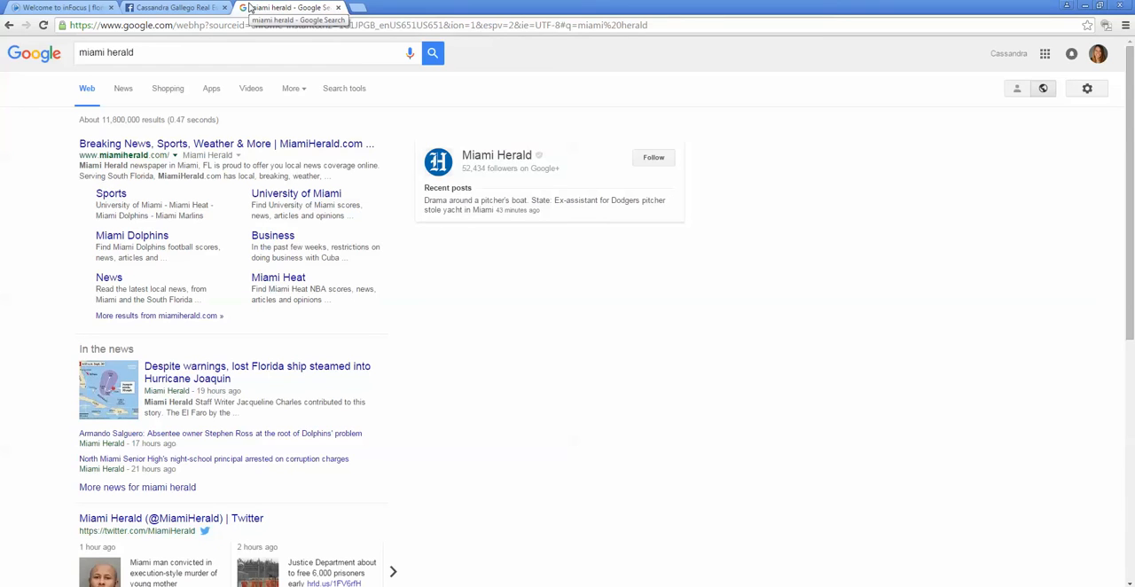
click(176, 144)
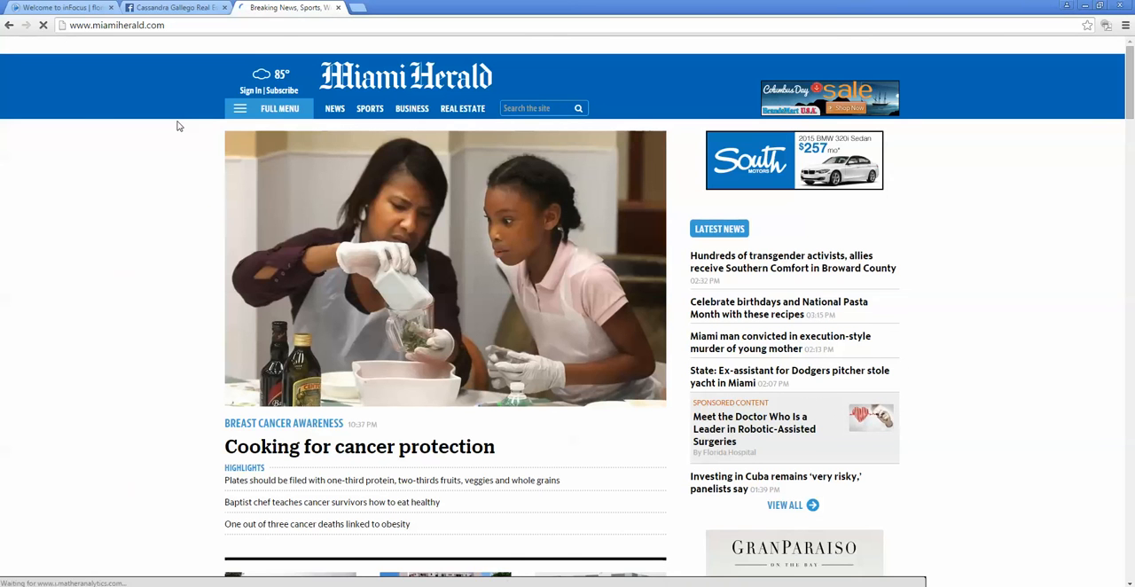
click(460, 110)
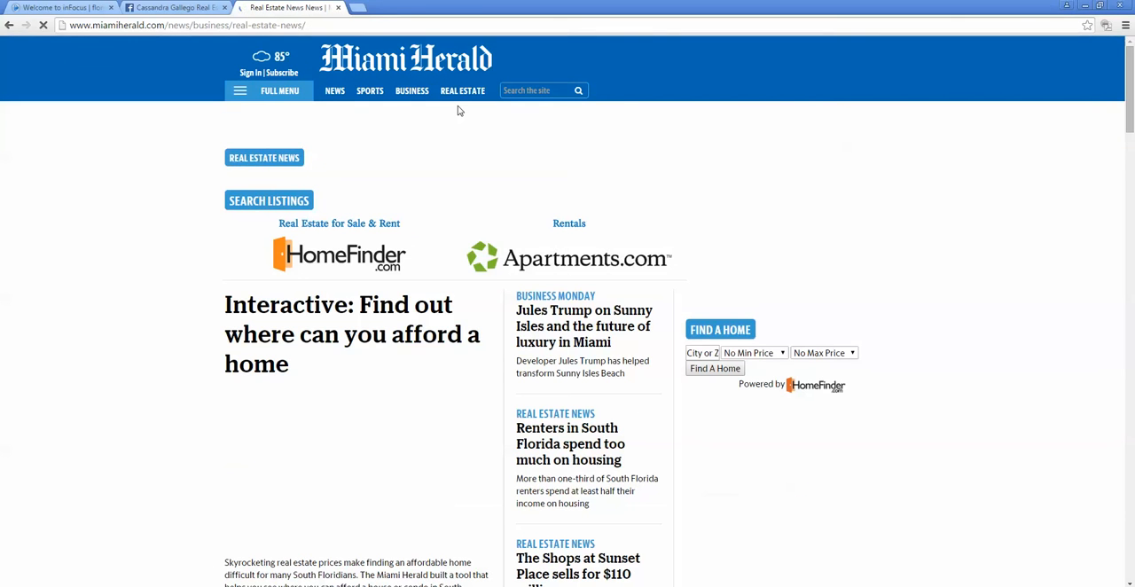
Step: Open the article "The Shops at Sunset Place sells for $110 million" and copy its web address
scroll(479, 266, down, 3)
scroll(479, 266, up, 1)
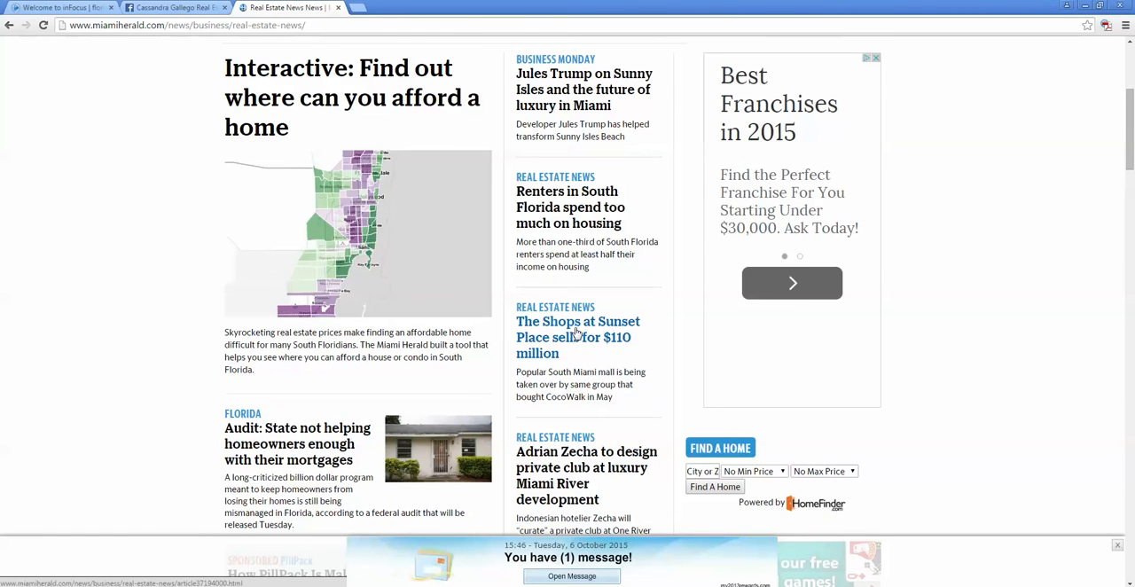
scroll(598, 344, up, 1)
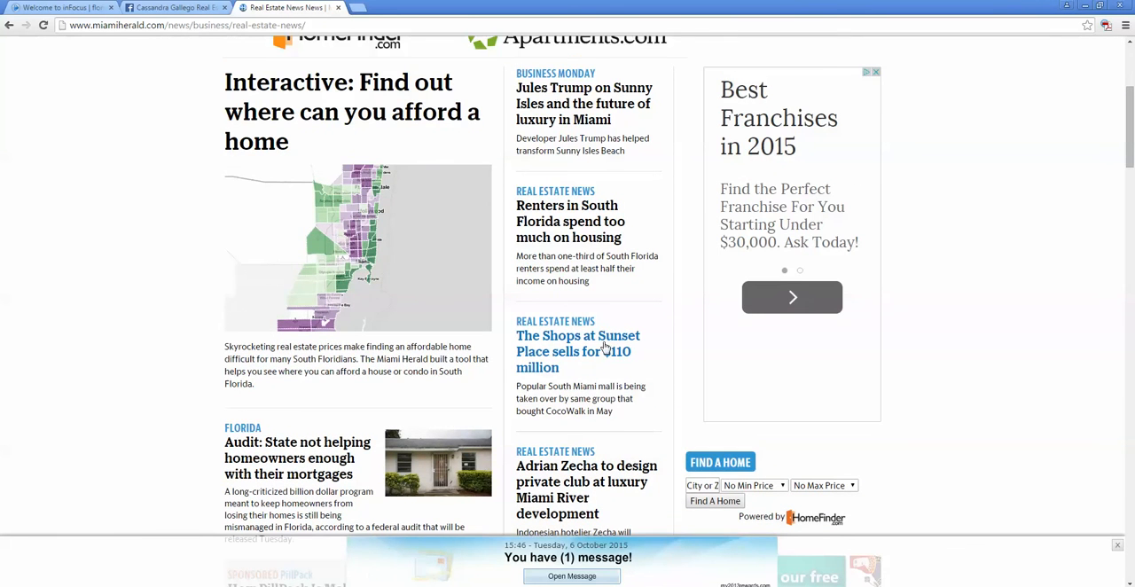
click(603, 349)
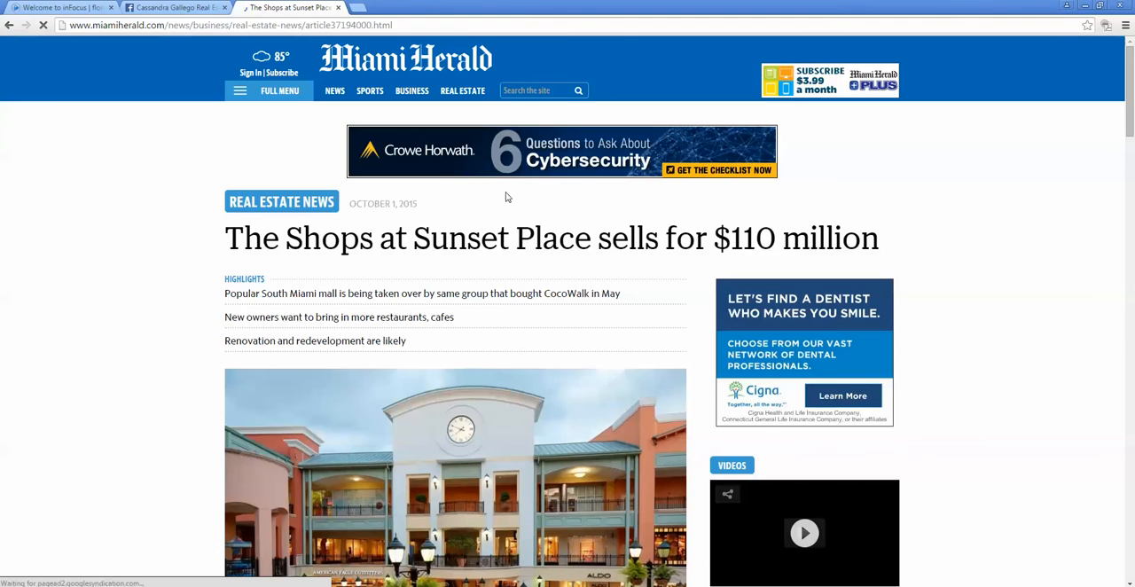
click(438, 27)
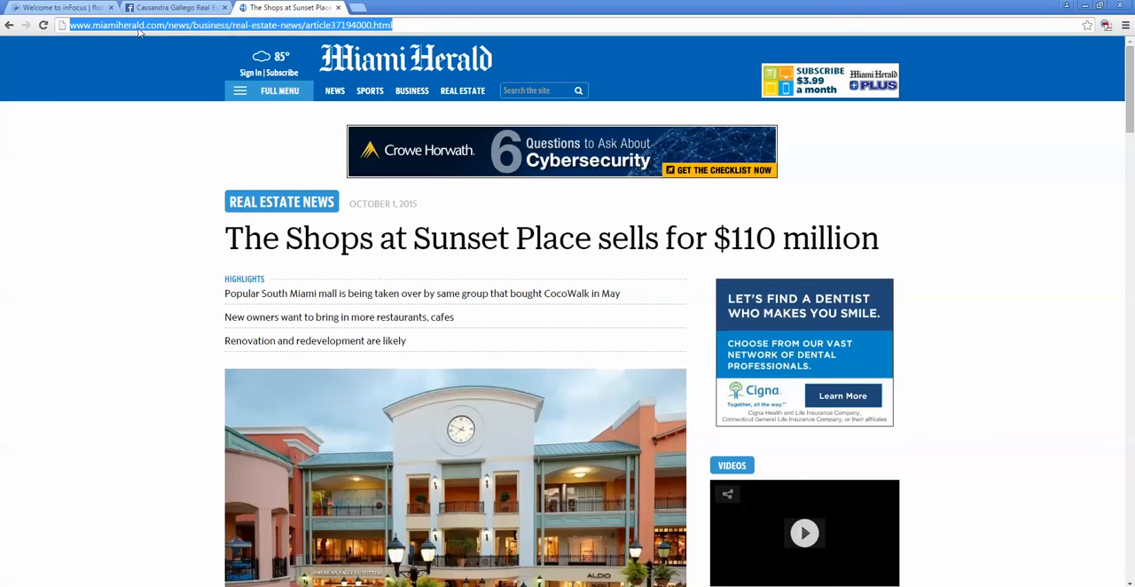
right_click(228, 26)
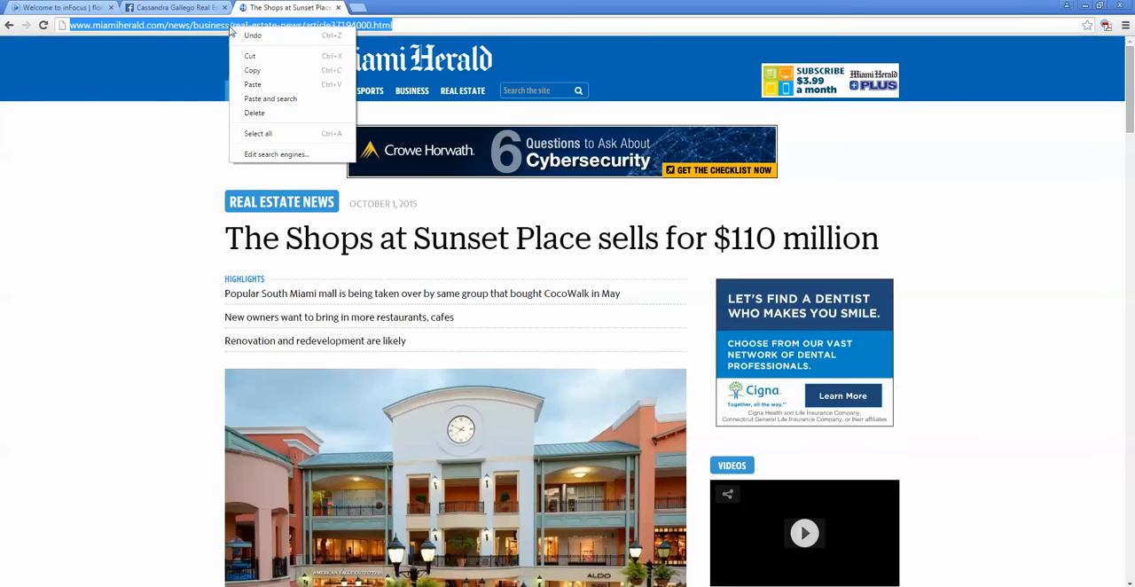
click(252, 70)
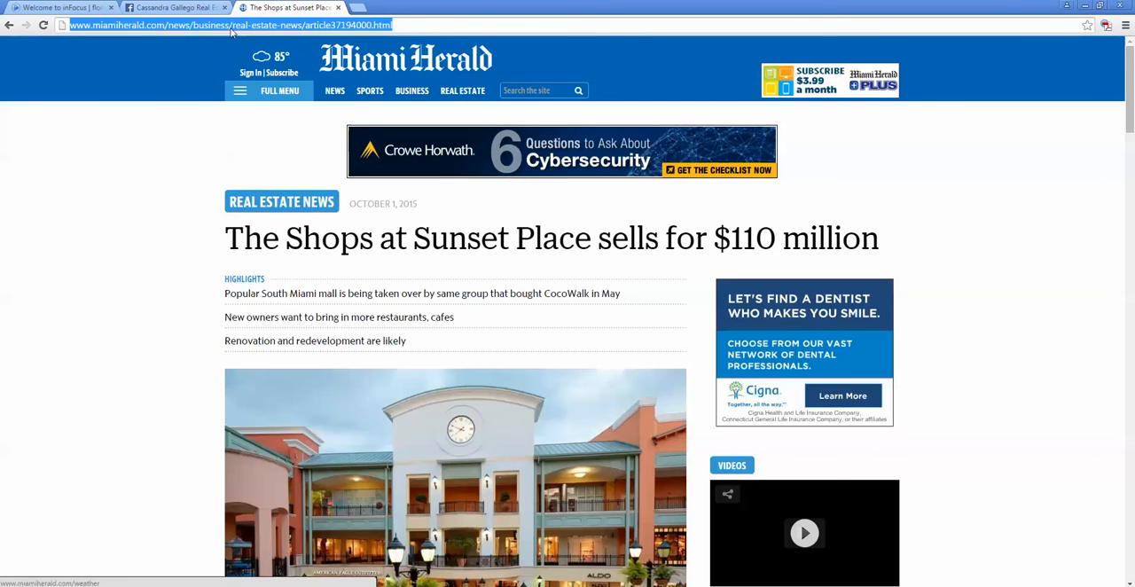
Step: Publish the copied article link as a status post on the Facebook business page, removing the address text but keeping the link preview
click(168, 10)
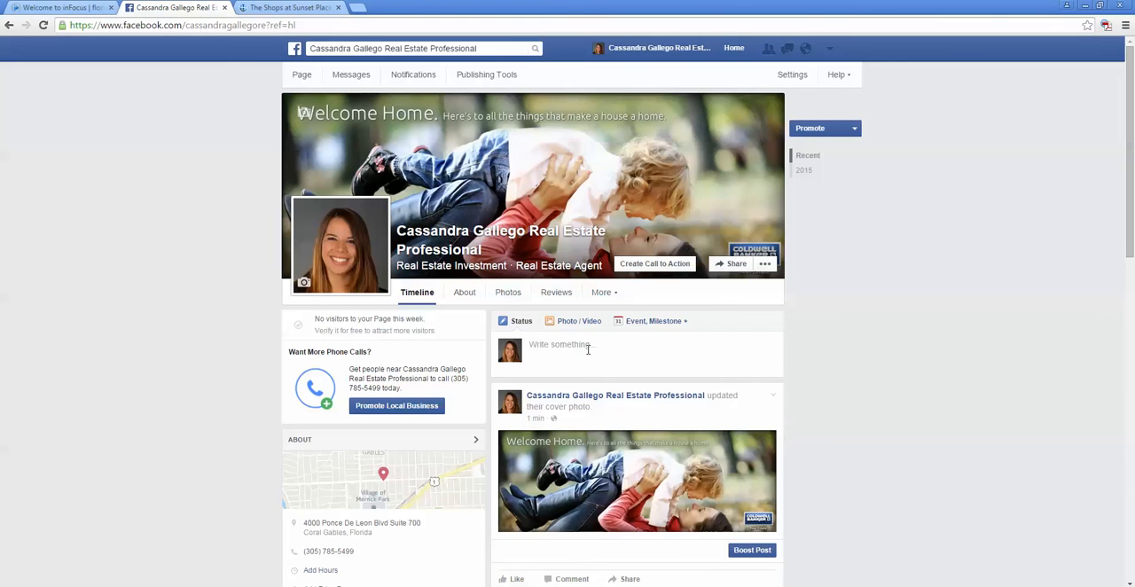
right_click(588, 350)
click(626, 420)
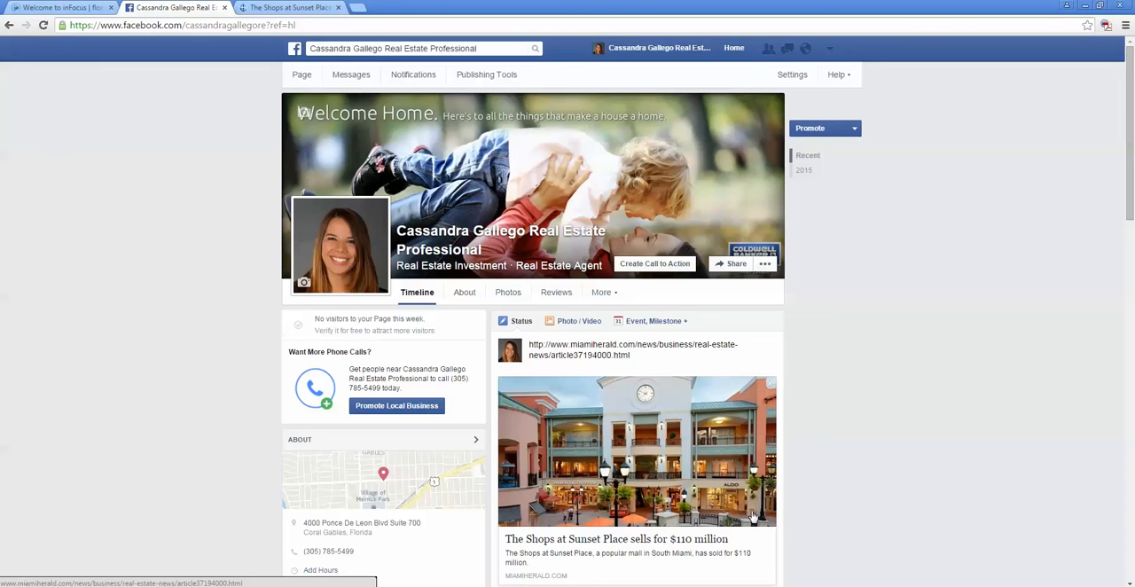
scroll(630, 409, down, 1)
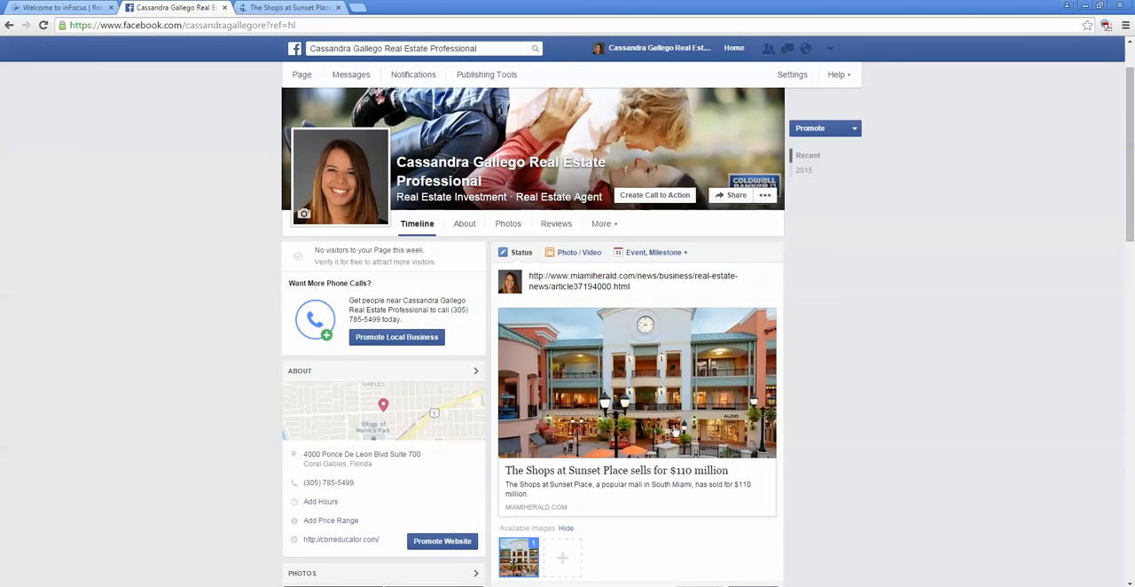
triple_click(635, 287)
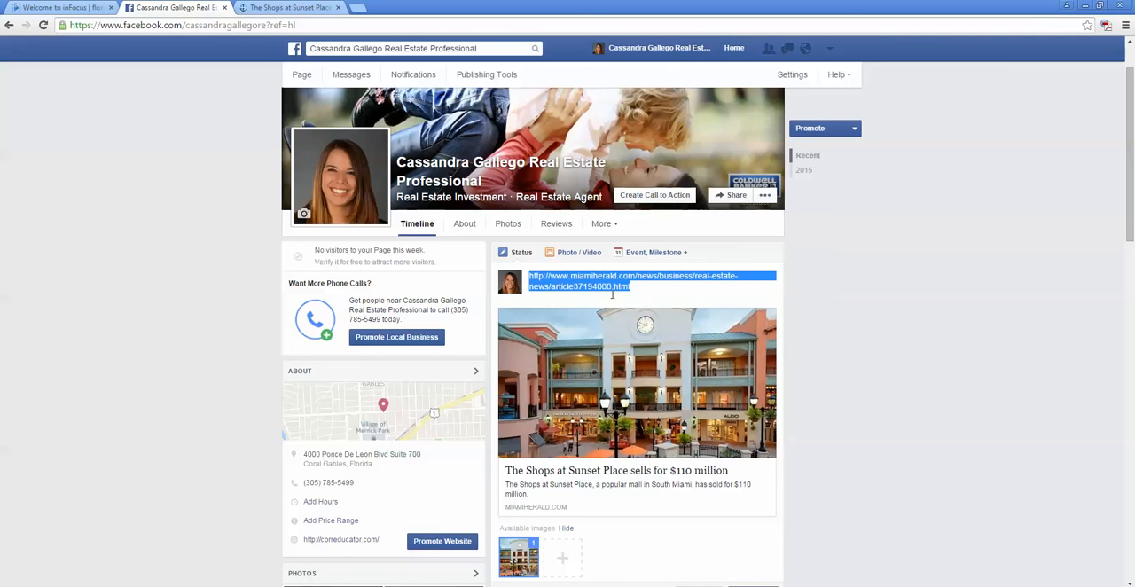
key(BackSpace)
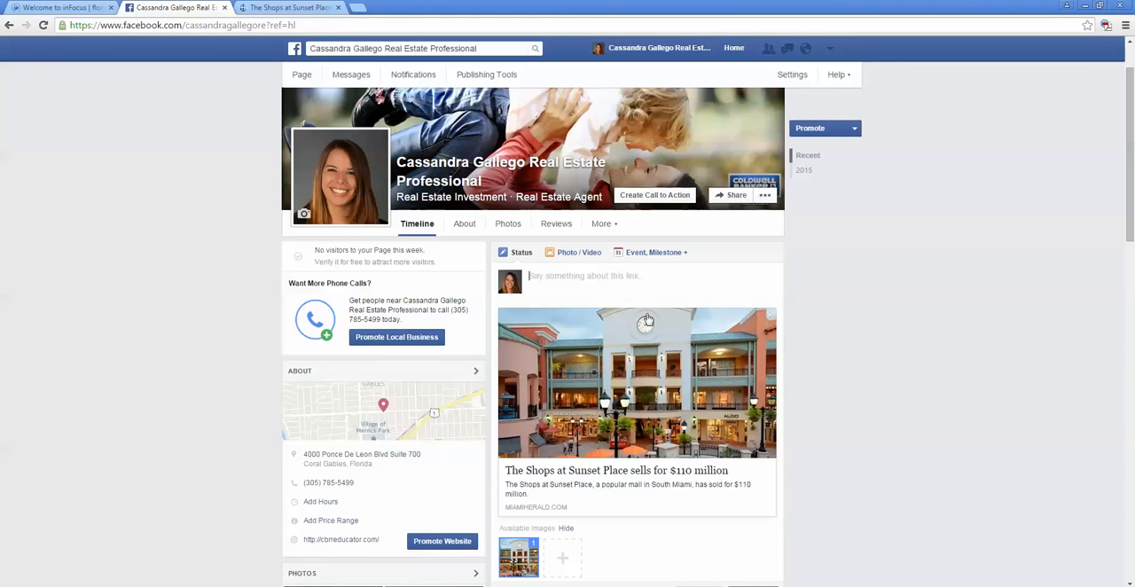
scroll(656, 337, down, 2)
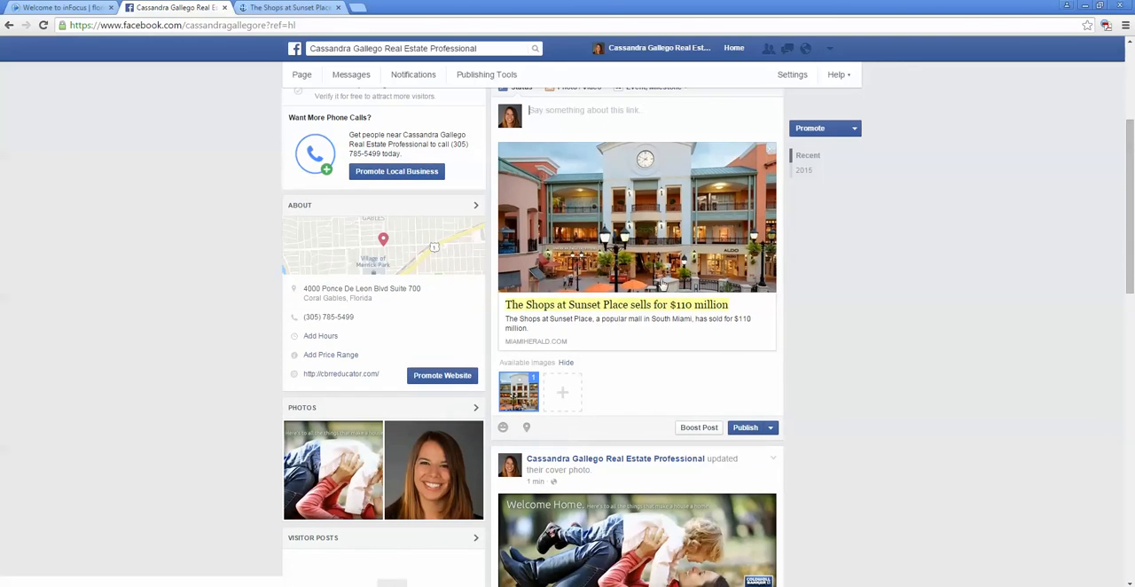
click(750, 430)
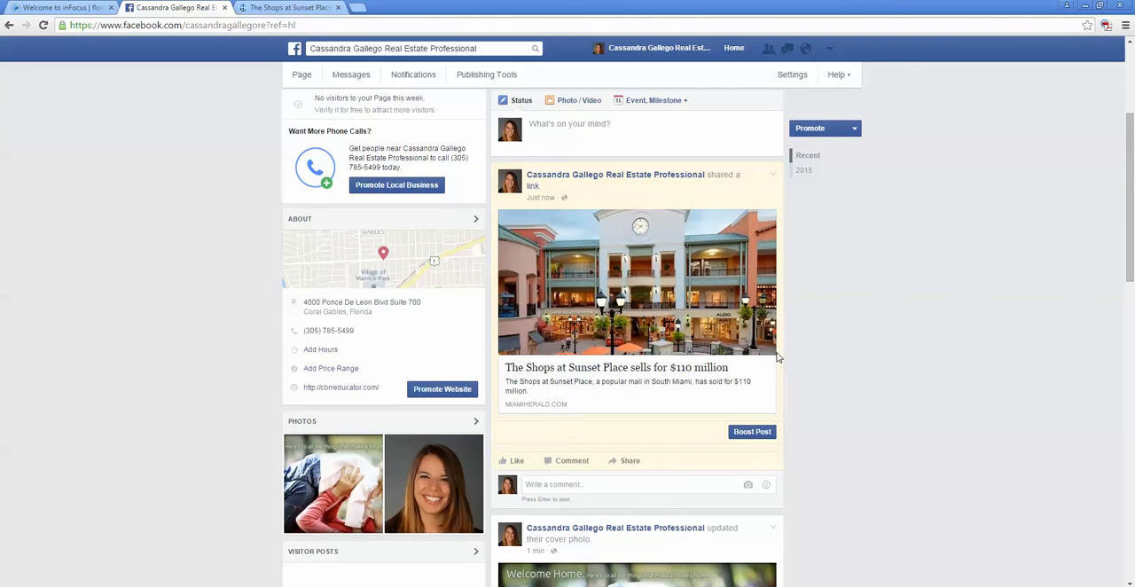
Step: Open the Page Roles settings of the business page and go to the e-mail field for adding another person as Editor
scroll(777, 359, down, 5)
scroll(710, 443, up, 10)
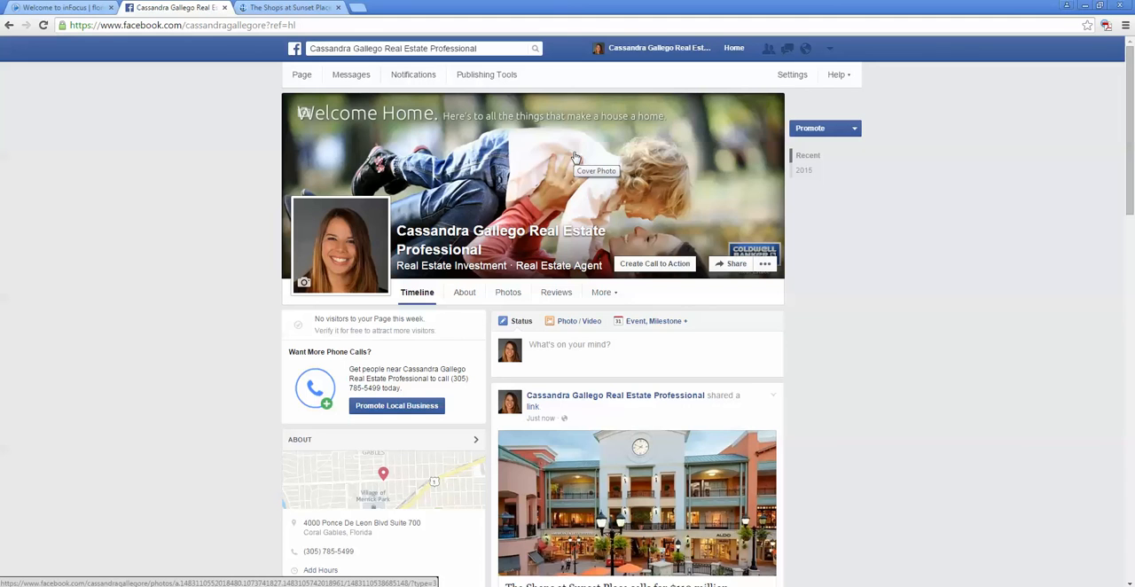
click(777, 75)
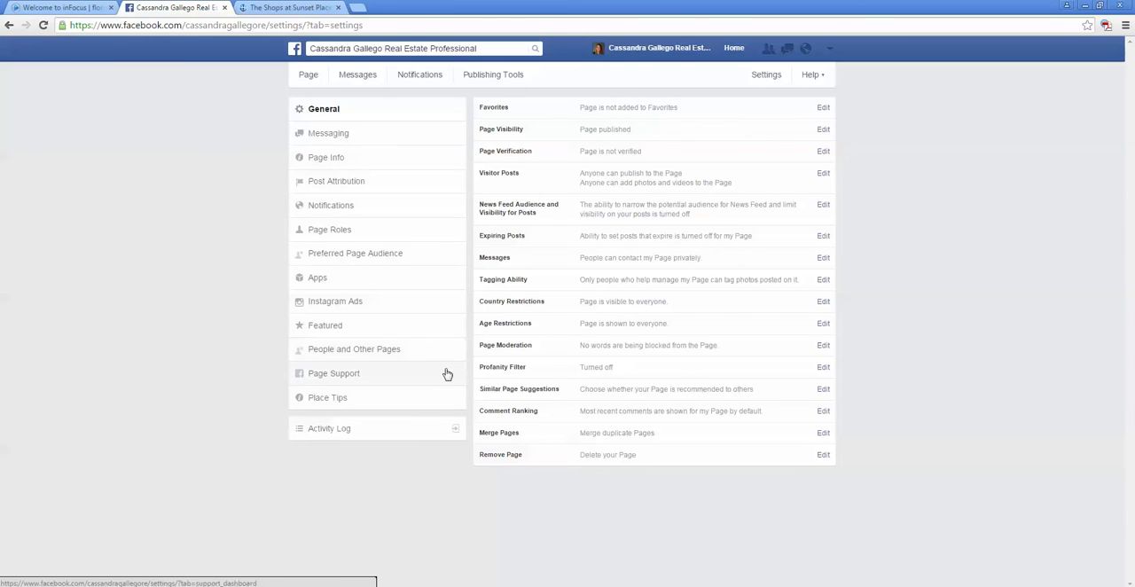
click(359, 235)
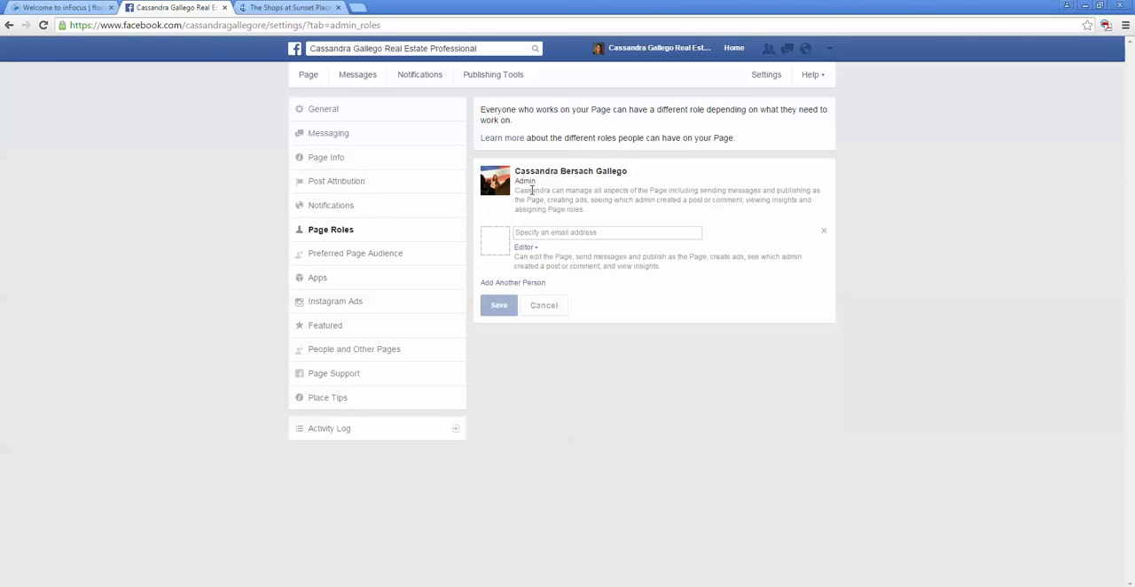
click(548, 231)
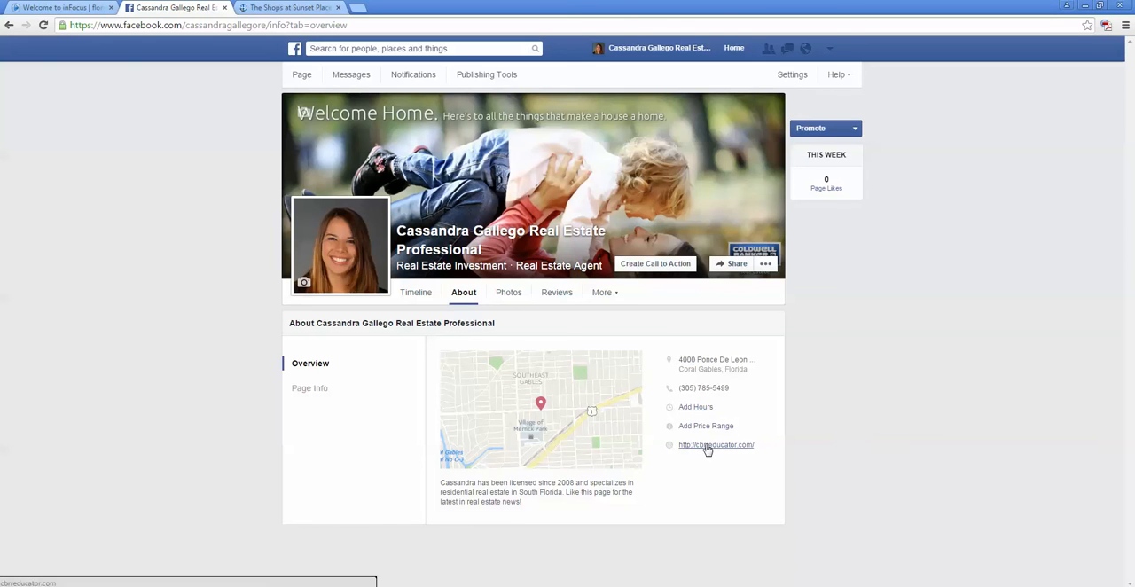
Step: Open Page Info in the business page's About section, enter the business e-mail address and save the change
click(327, 391)
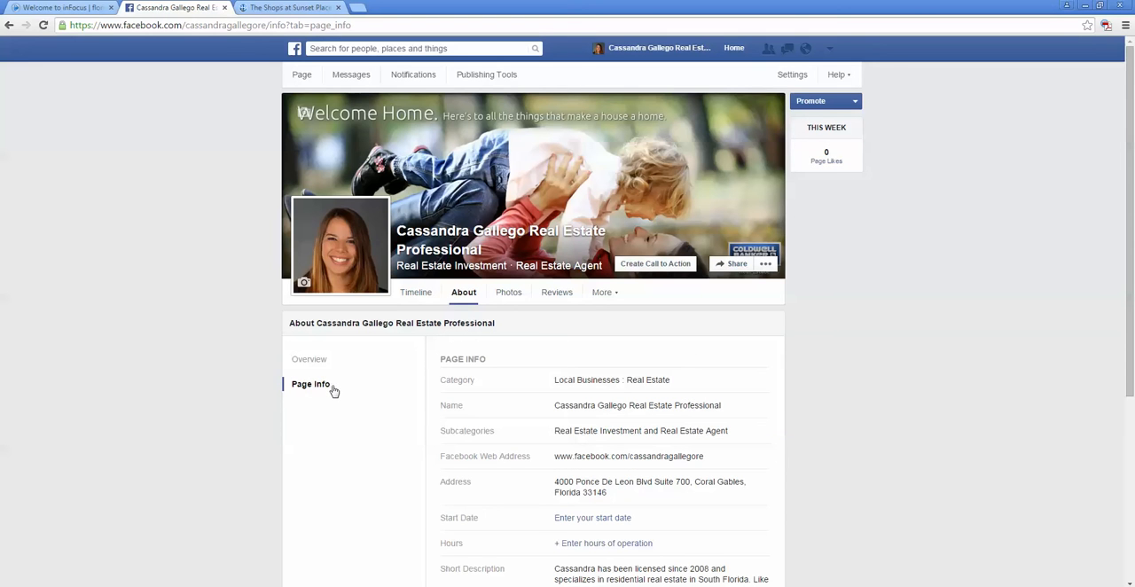
scroll(541, 443, down, 2)
scroll(606, 365, down, 2)
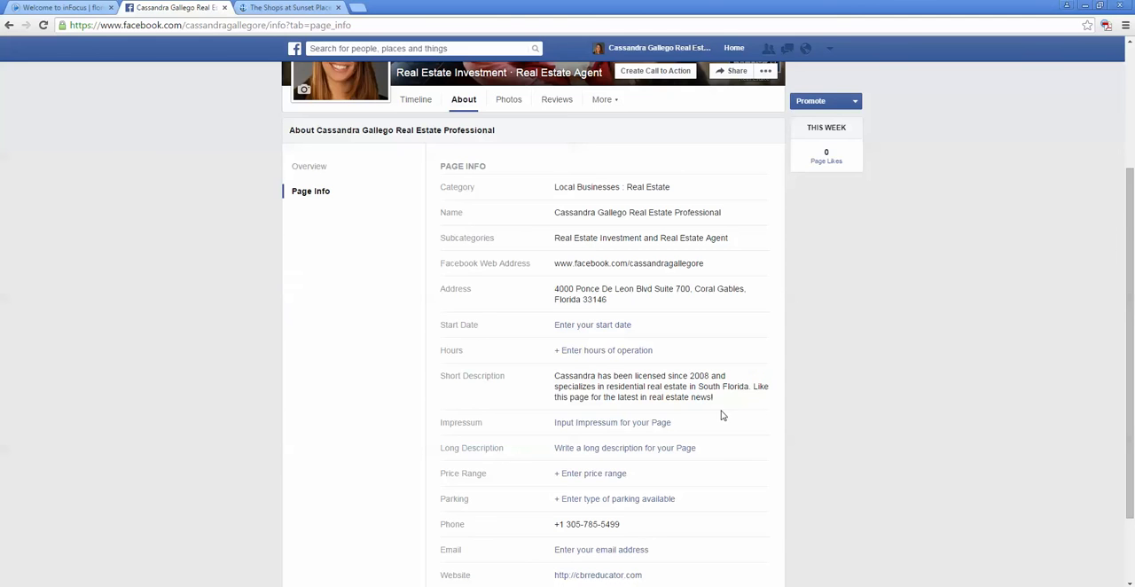
scroll(722, 413, down, 2)
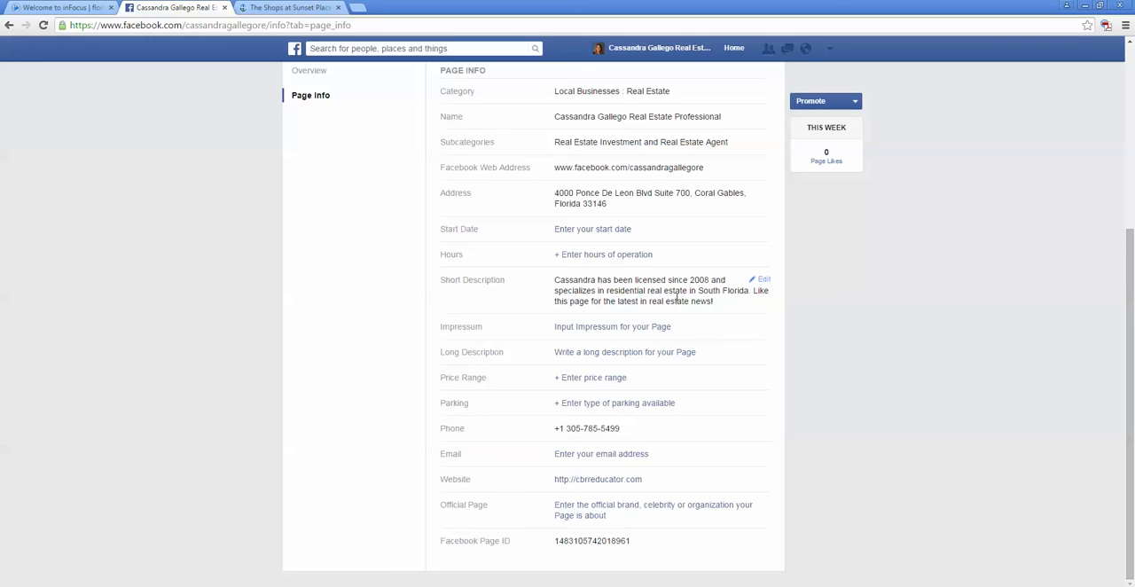
click(642, 454)
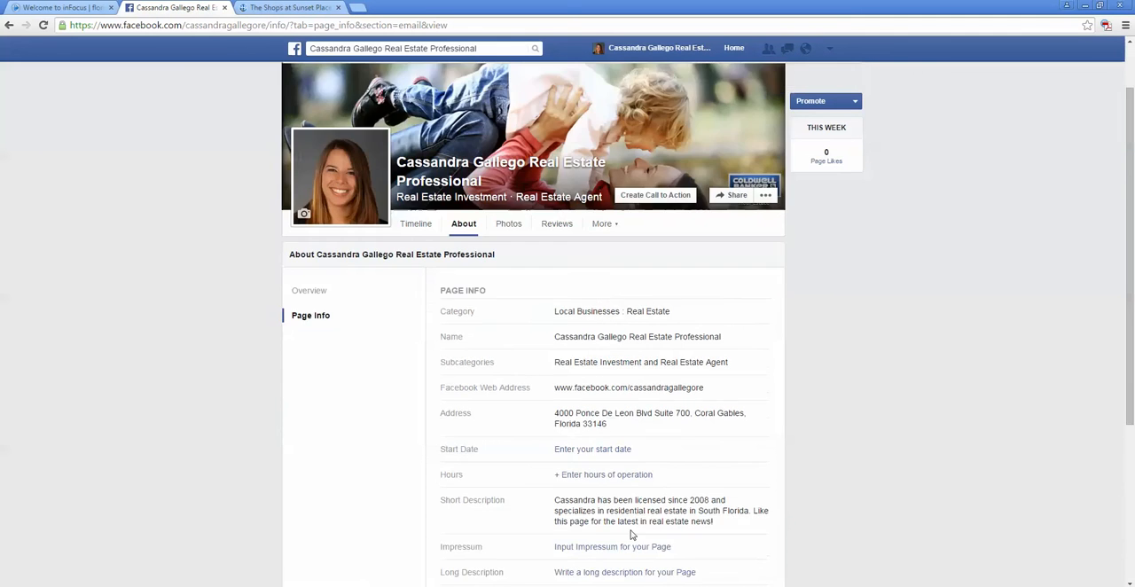
click(620, 497)
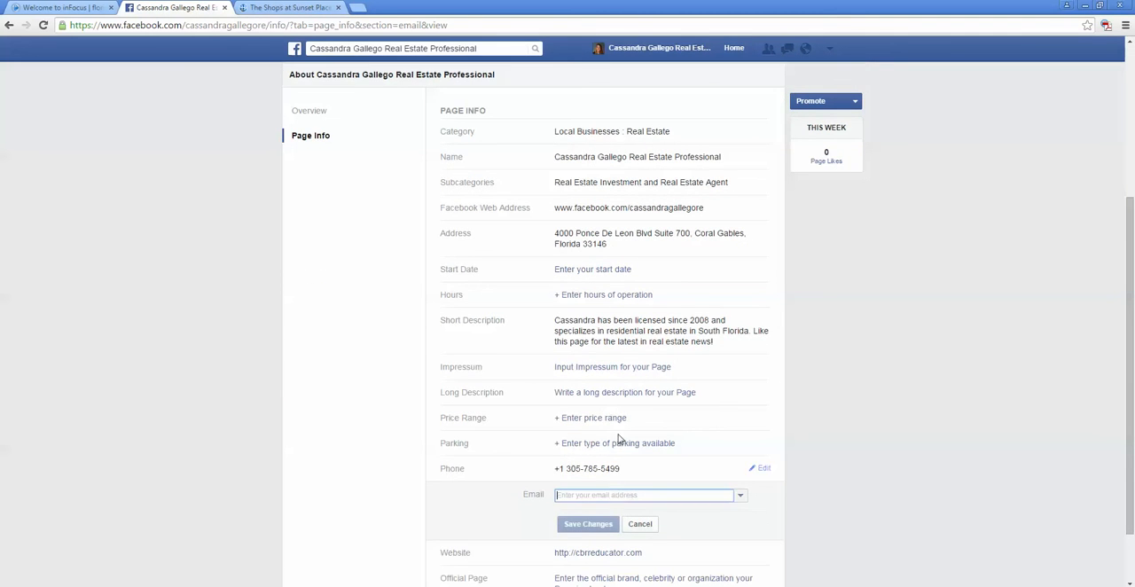
click(601, 528)
scroll(629, 520, down, 5)
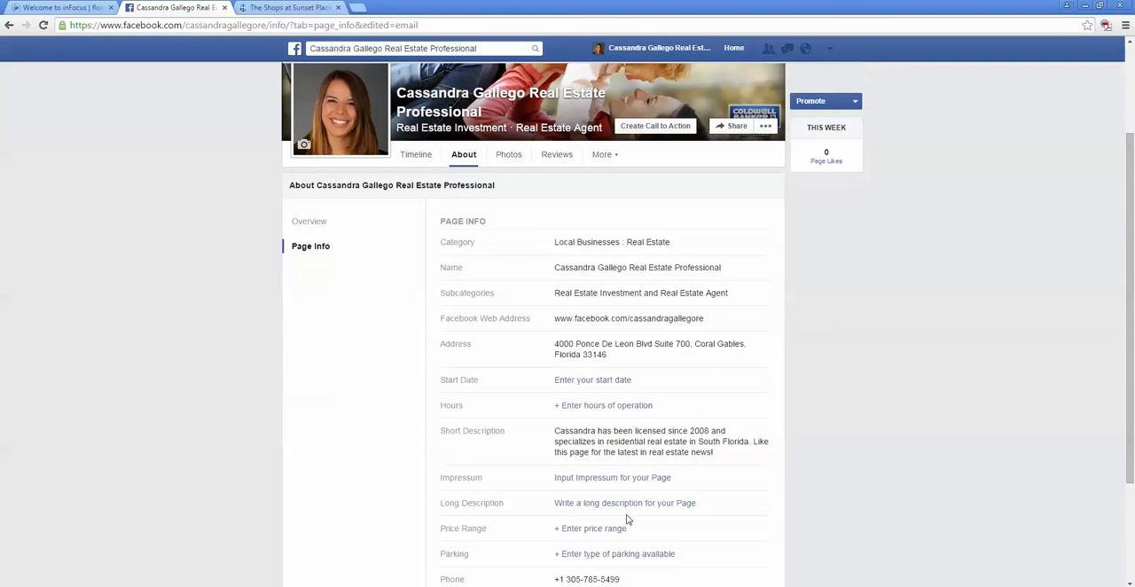
scroll(631, 520, up, 3)
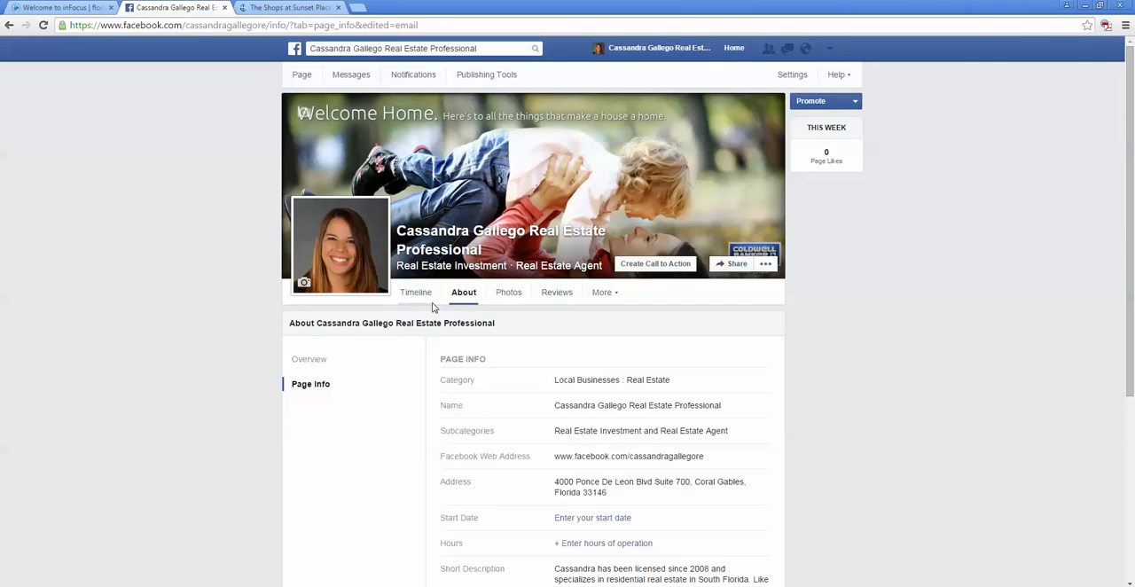
Step: Check the business page's General settings and copy the web address of its timeline
click(792, 73)
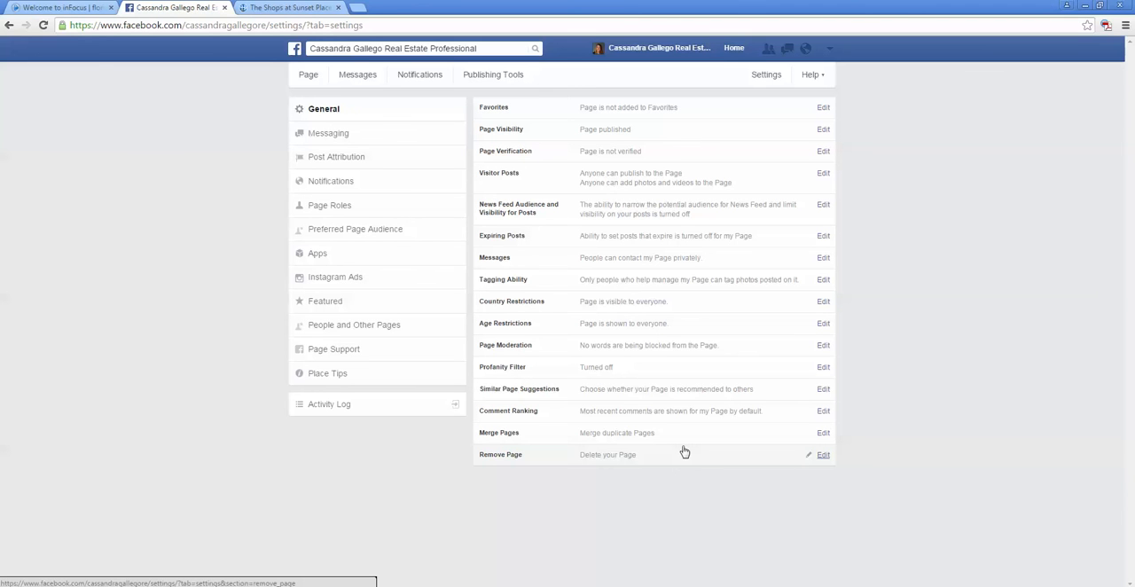
click(688, 49)
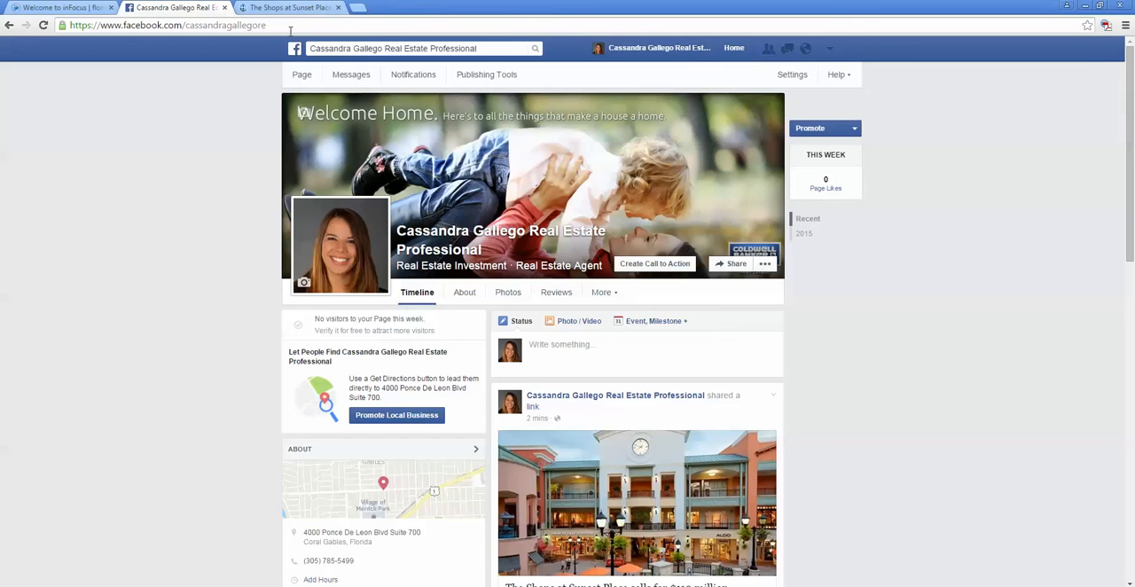
click(293, 27)
key(ctrl+c)
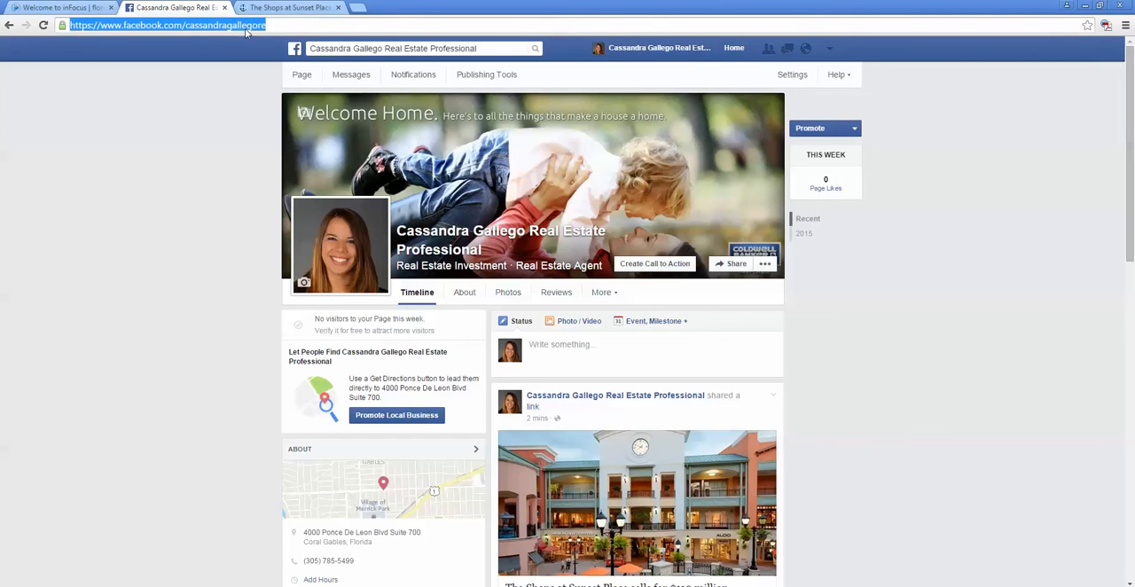
right_click(246, 33)
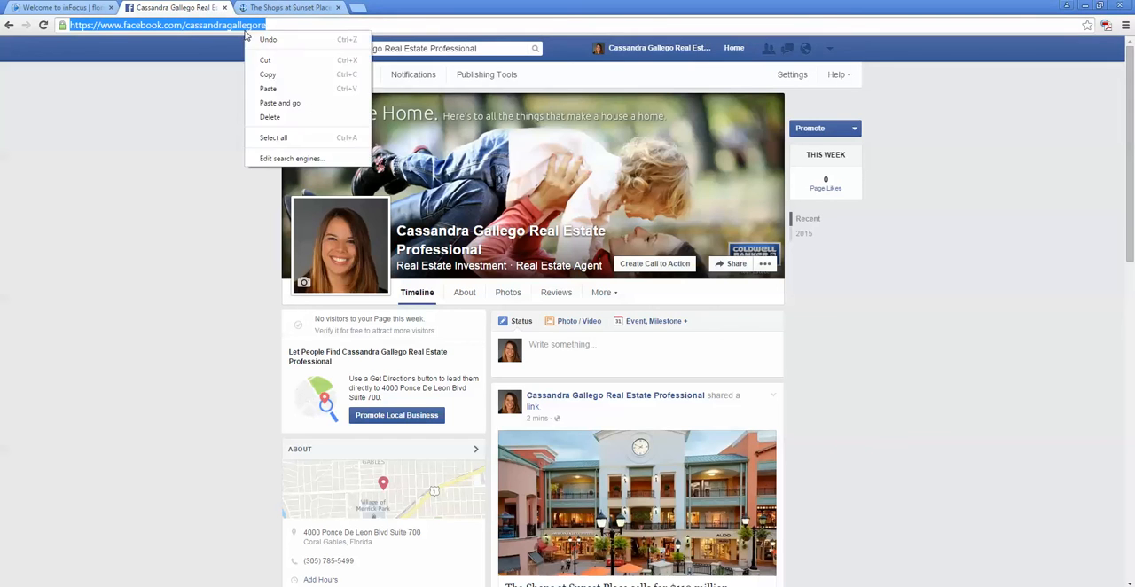
click(266, 74)
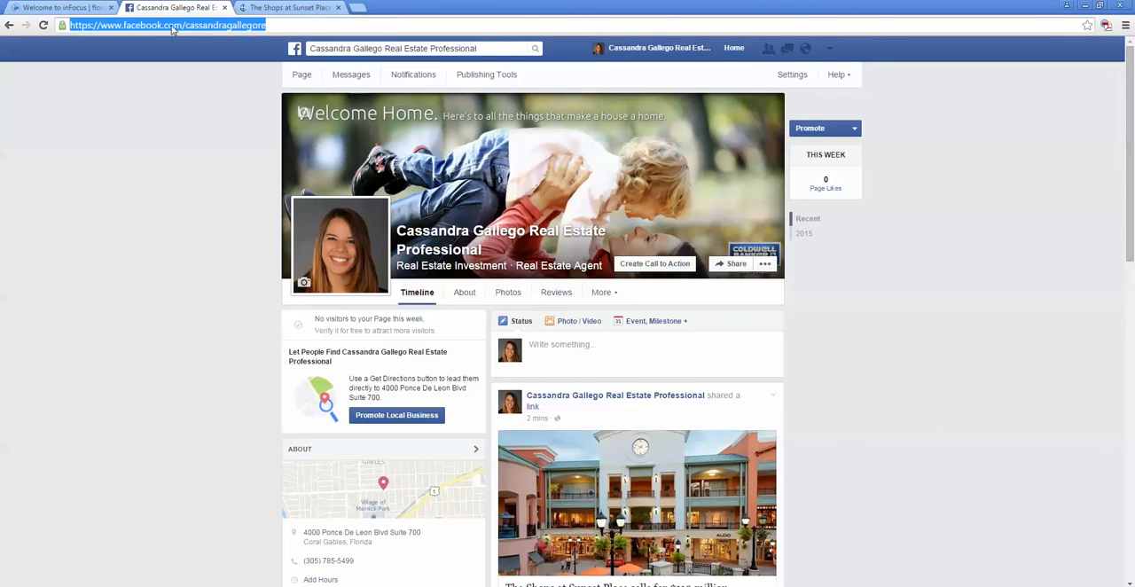
Step: Switch from the business page to the personal Facebook profile
click(831, 52)
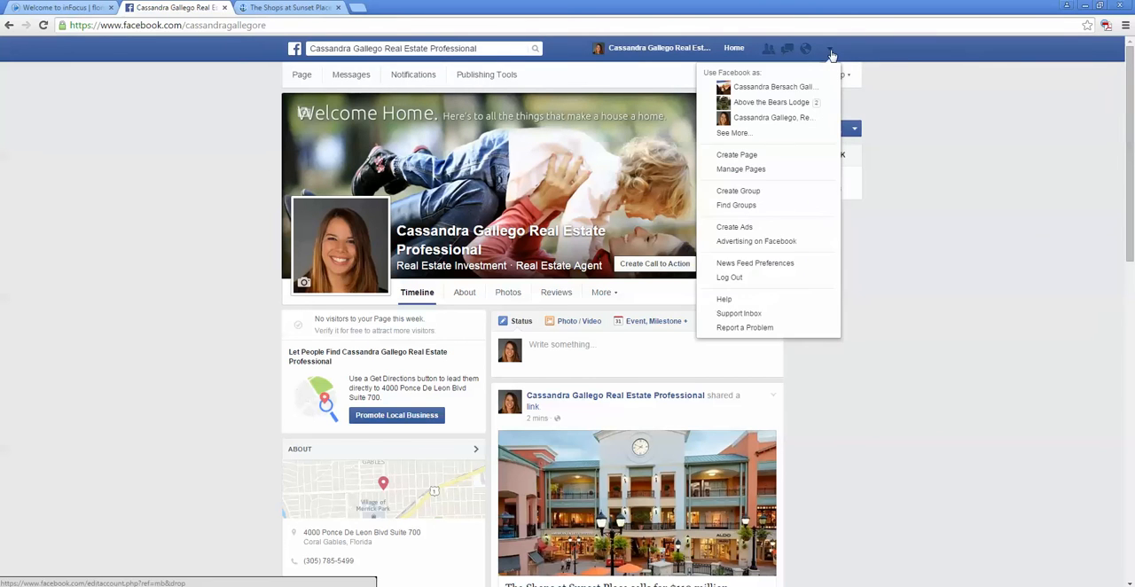
click(809, 89)
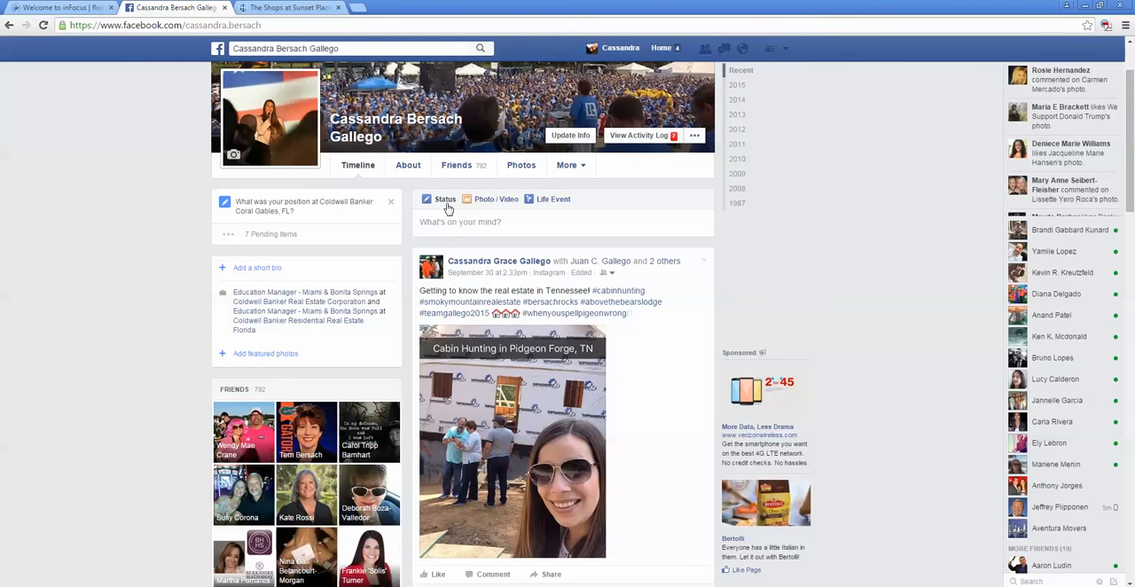
Step: Draft a personal status with the business page's link preview, replacing the address text with "Hey Friends! Check out my new business page for the latest in real"
click(446, 221)
right_click(446, 220)
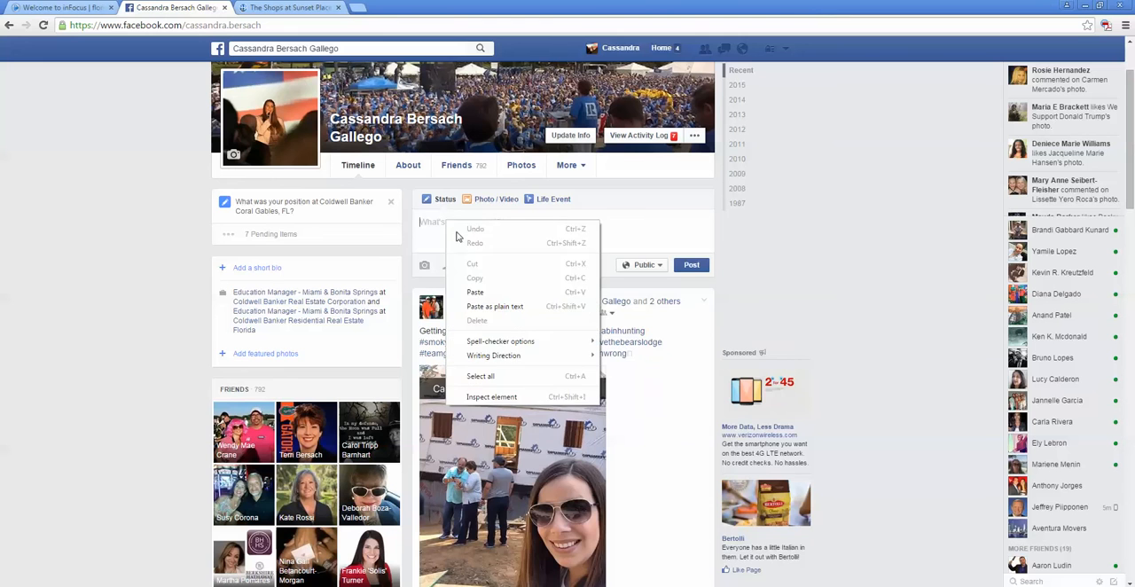
click(483, 293)
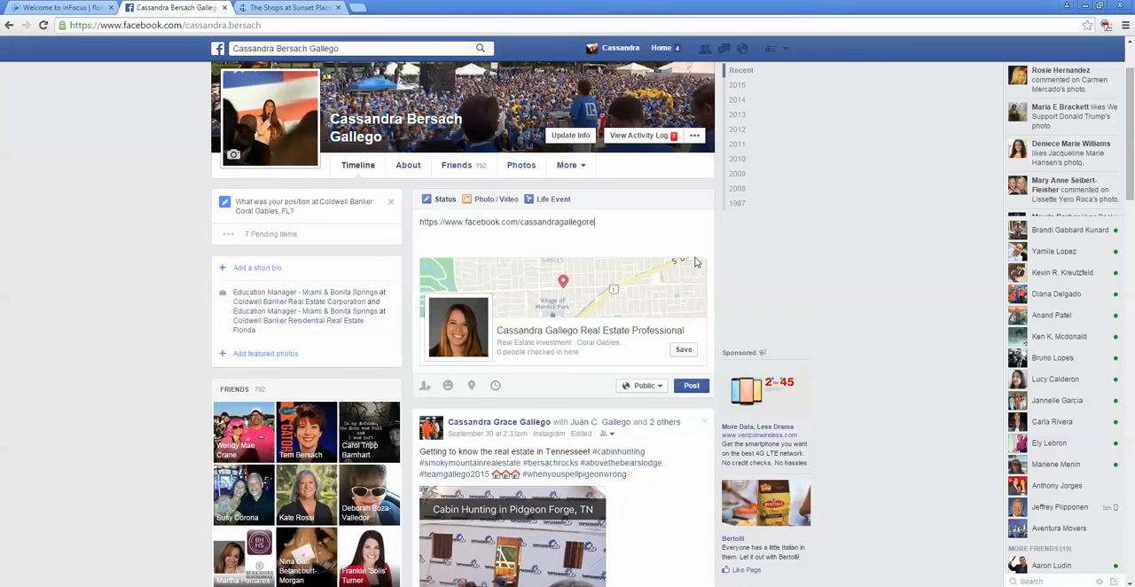
drag(592, 222, 417, 222)
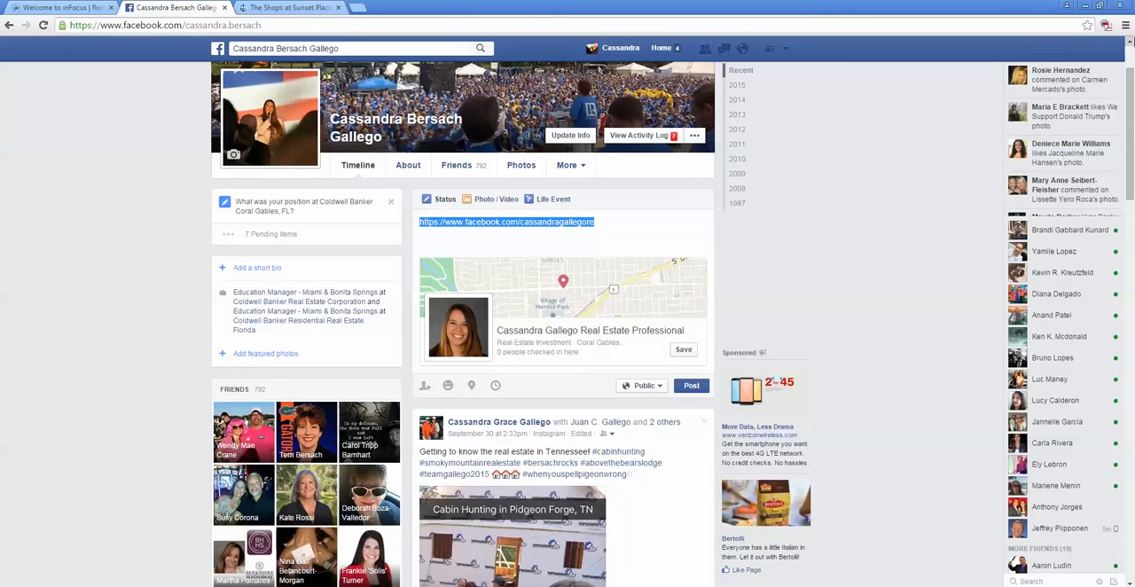
text(He)
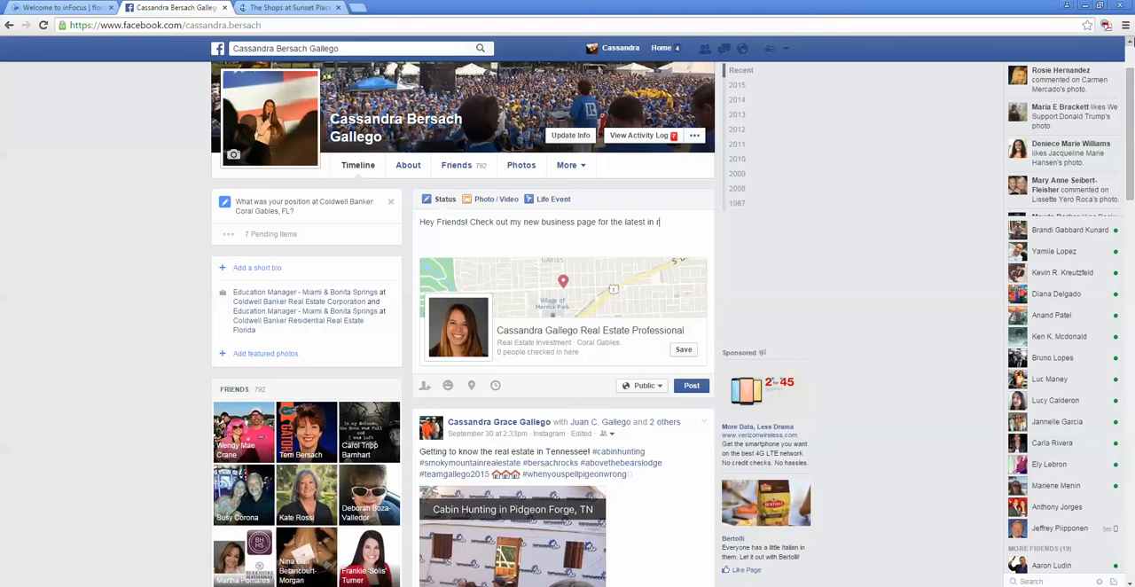
text(real)
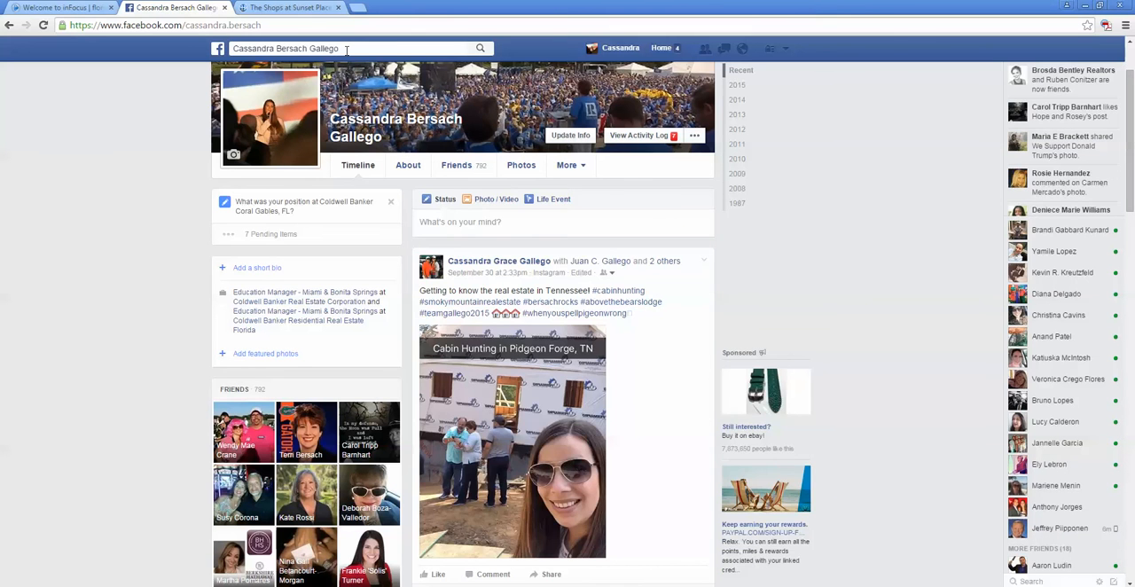
Step: Search Facebook for the business page by the agent's first name and open the Real Estate Professional page
click(346, 50)
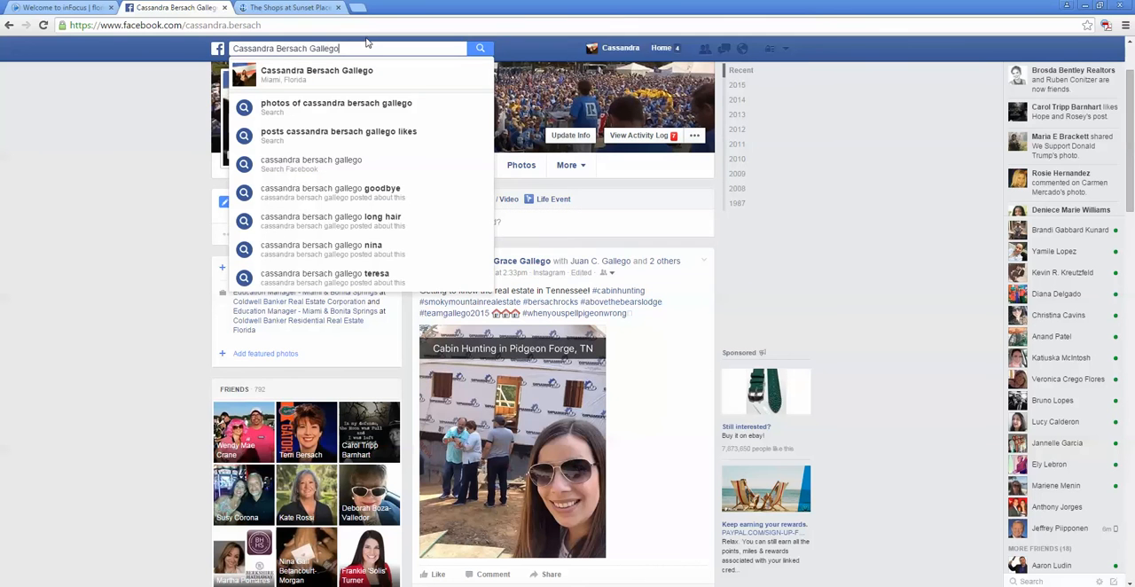
key(ctrl+a)
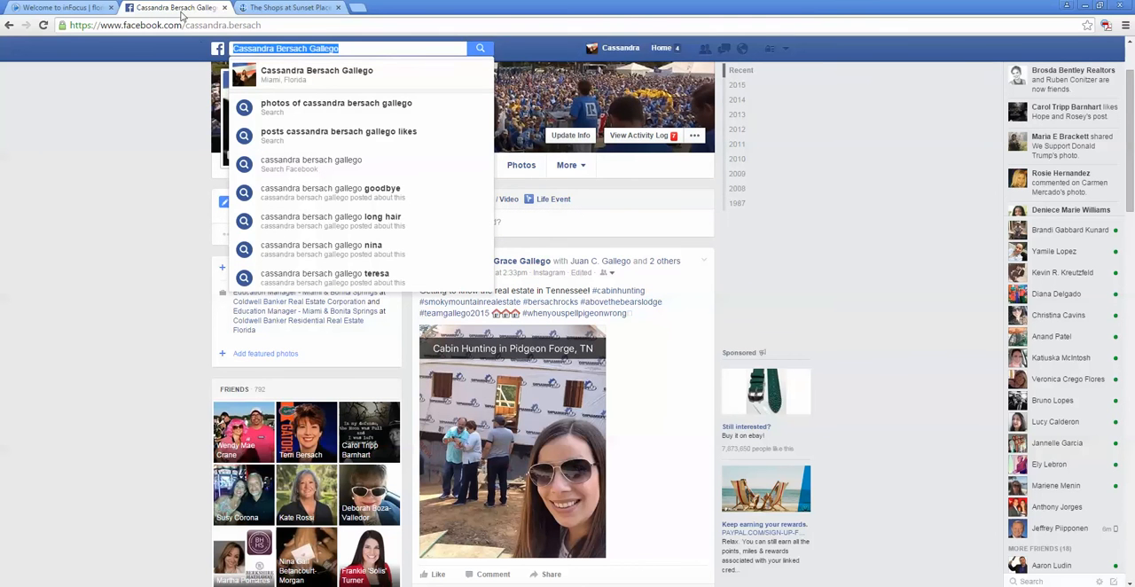
text(cassandra)
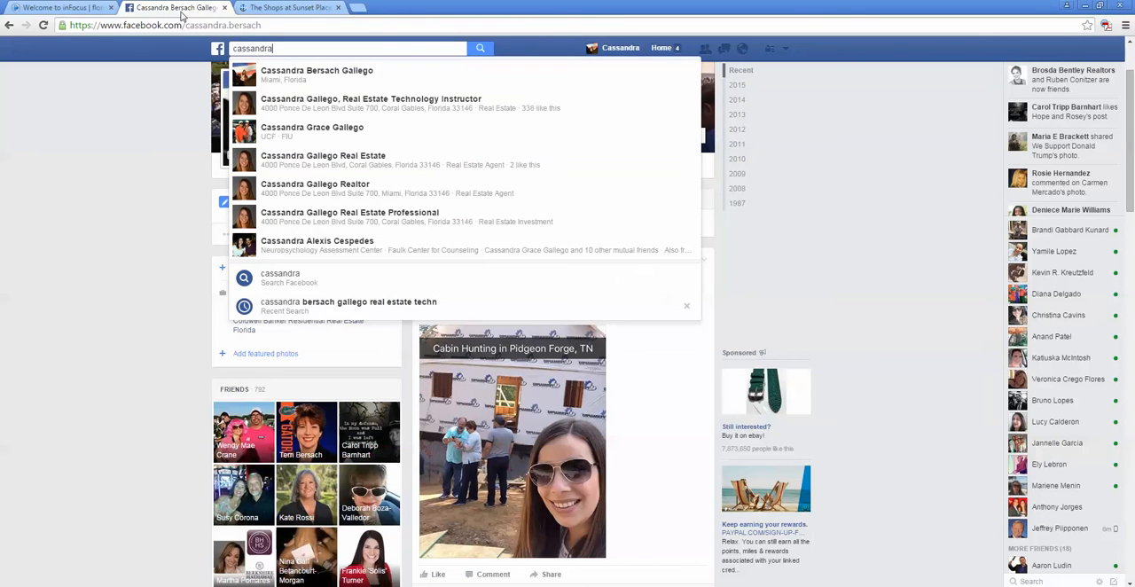
click(315, 217)
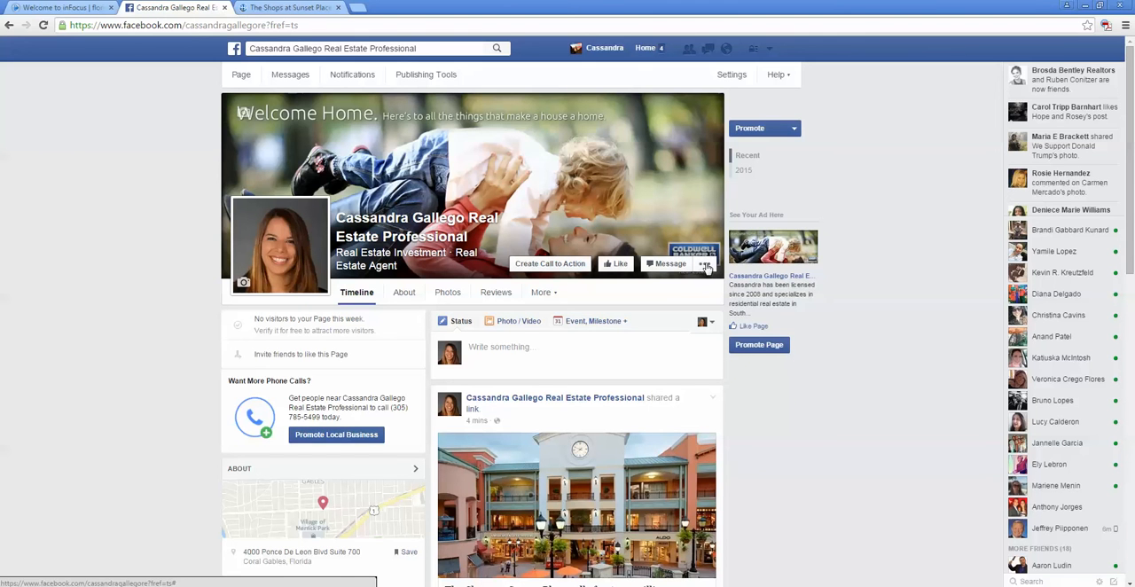
Step: Open the Invite Friends list of the business page, look through the friends who can be invited, and close it
click(704, 264)
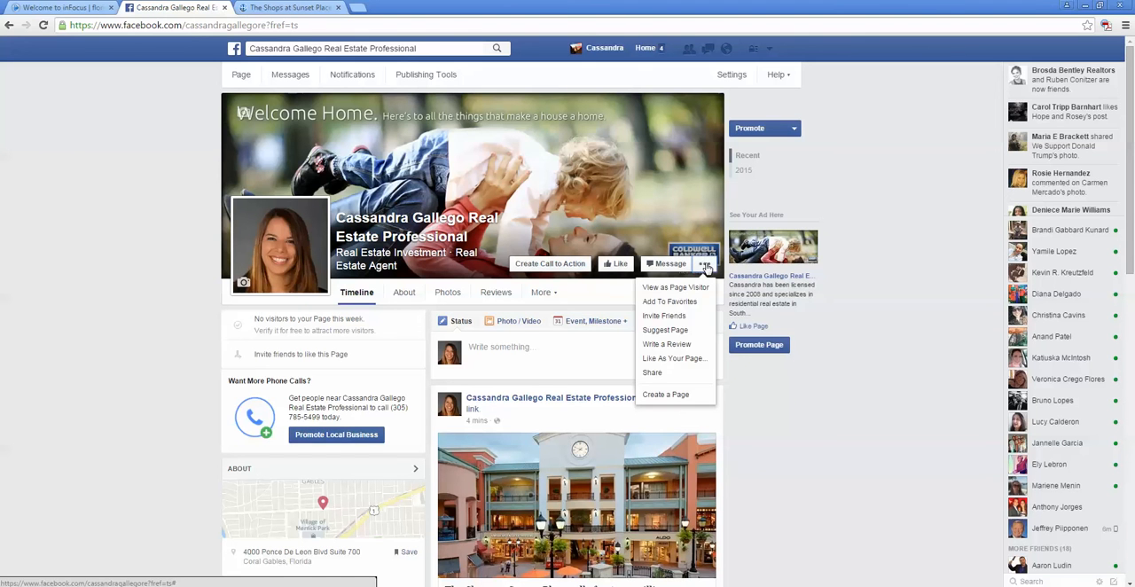
click(678, 316)
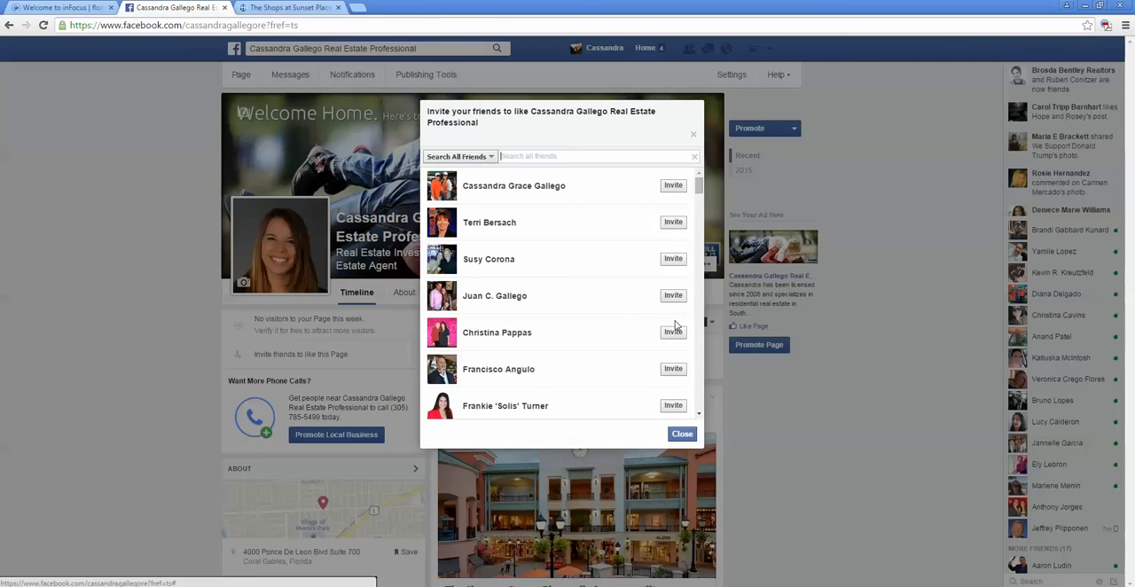
scroll(680, 371, down, 1)
scroll(680, 371, down, 2)
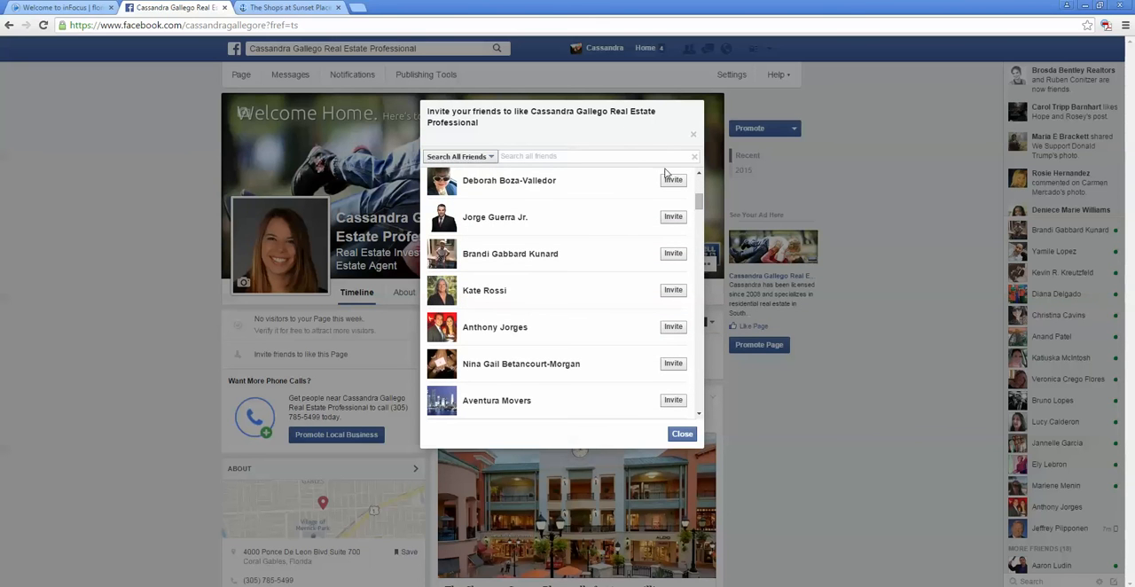
scroll(635, 229, down, 1)
scroll(647, 229, down, 4)
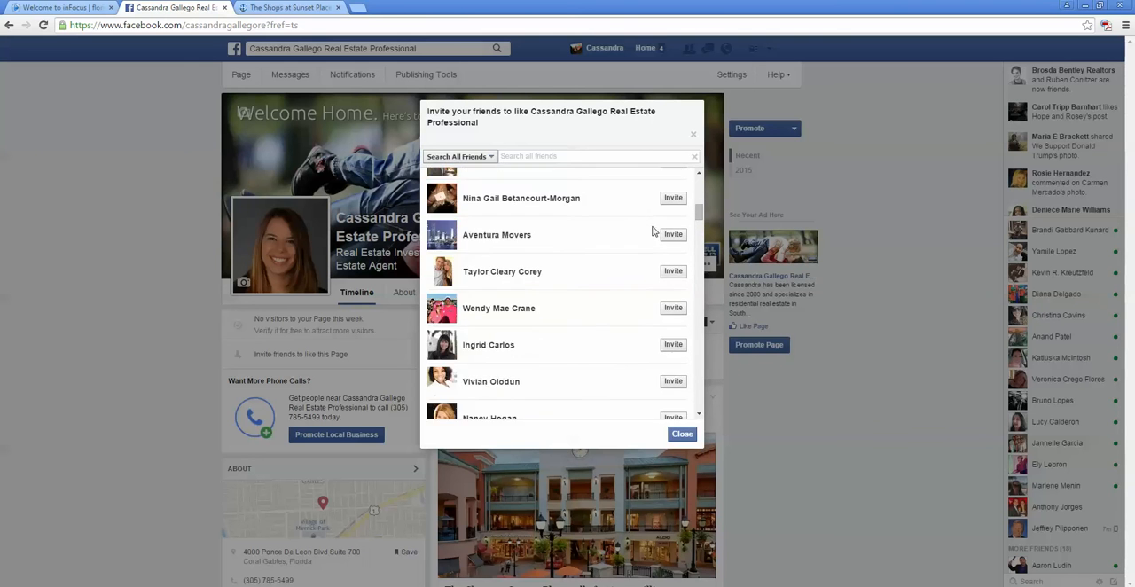
click(688, 436)
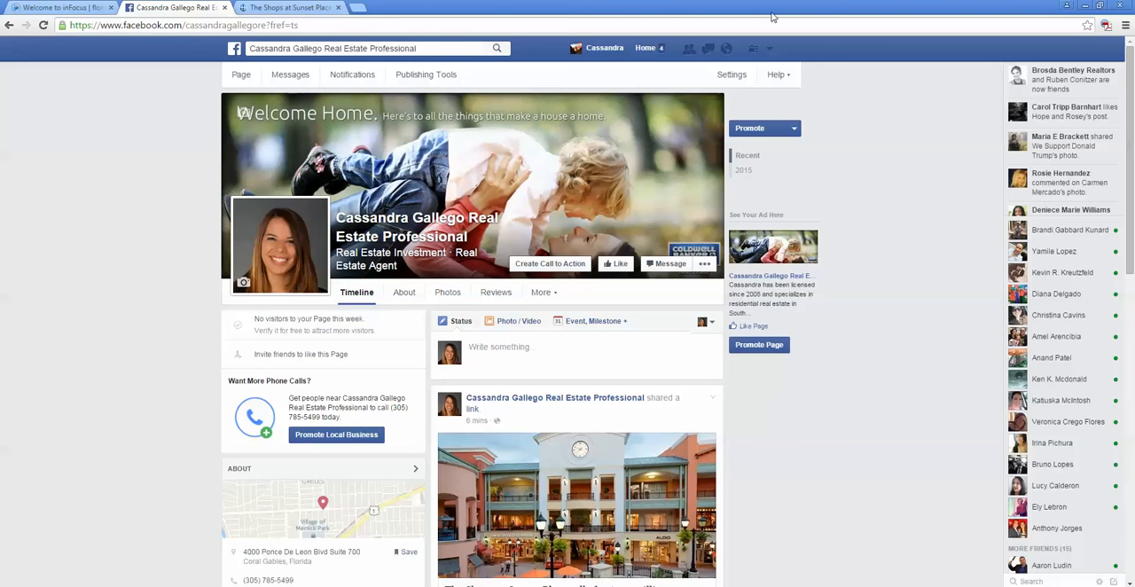
Step: Switch to using Facebook as the Real Estate Technology Instructor page
click(769, 49)
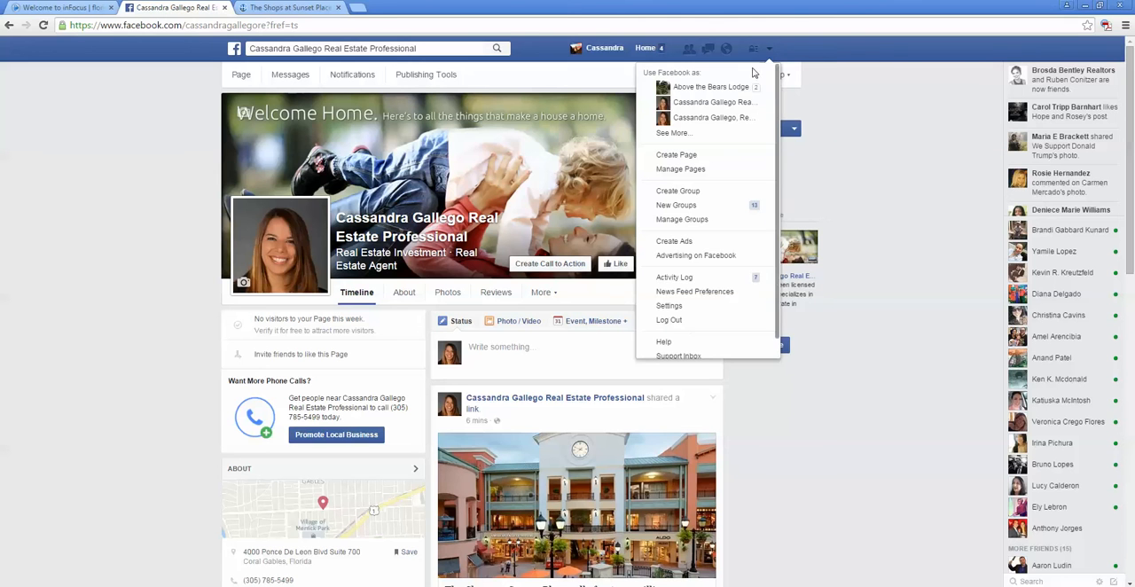
click(752, 117)
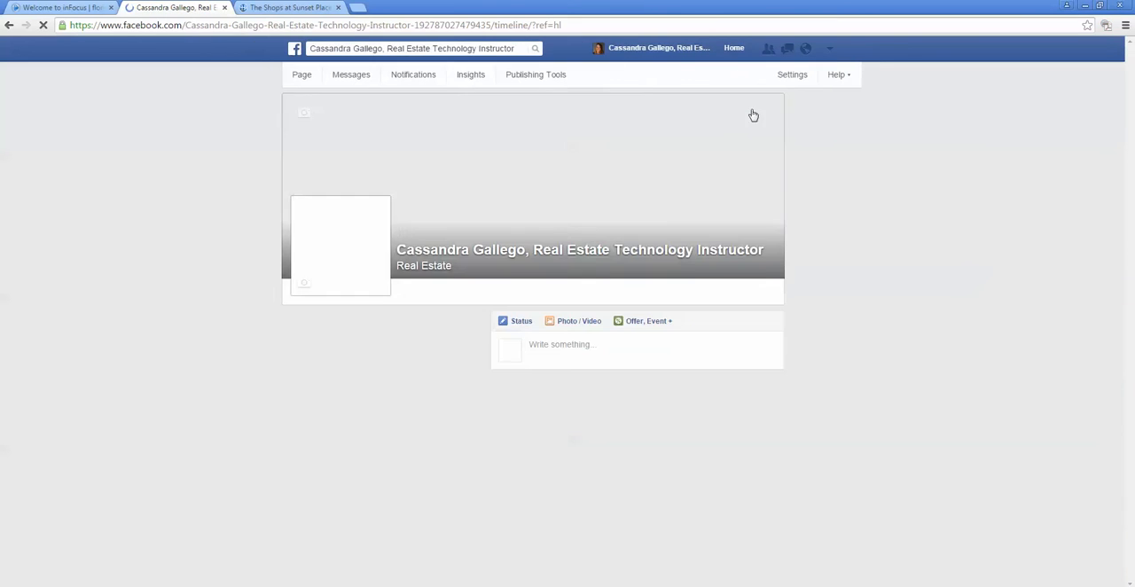